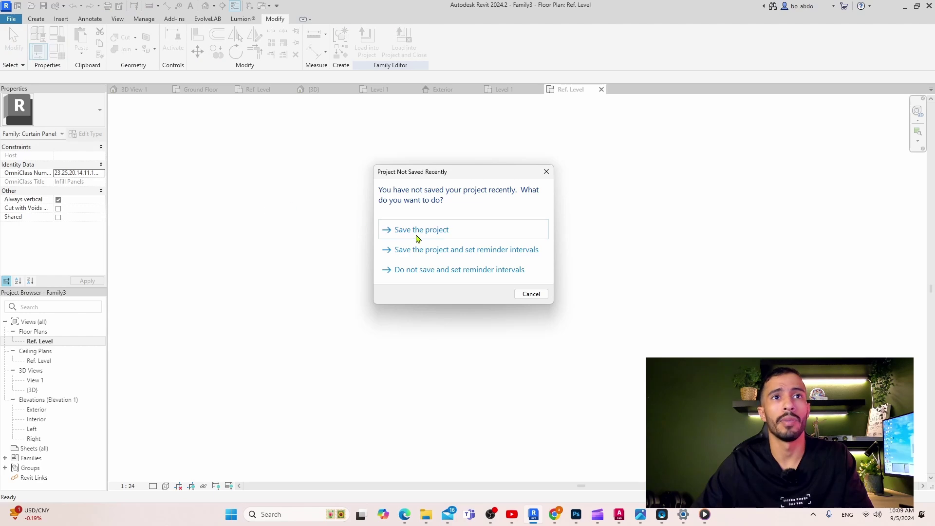
Choose save reminder intervals, then create a new family from the Curtain Wall Panel.rft template
left_click(428, 276)
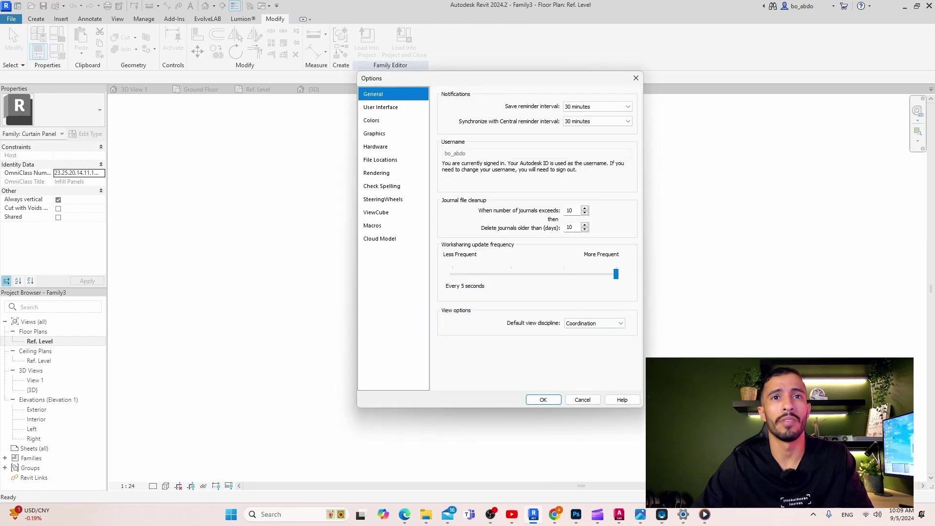
left_click(543, 399)
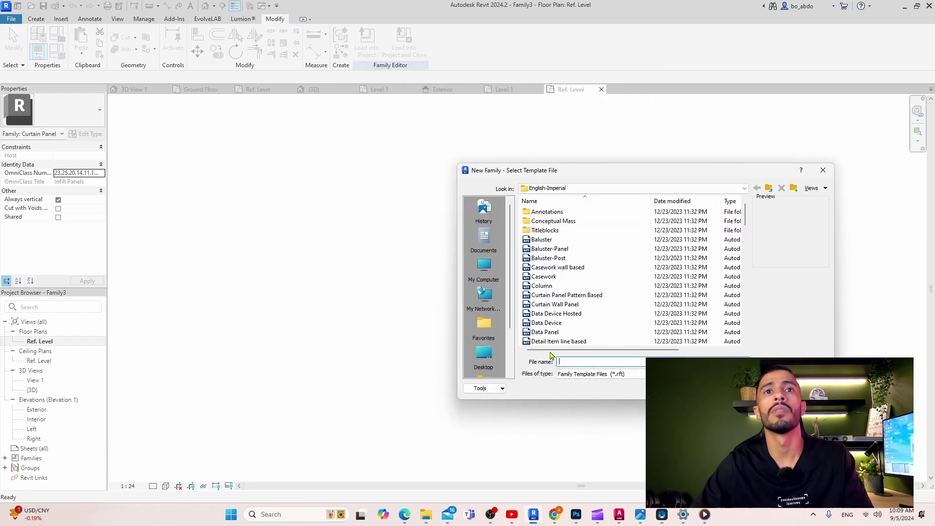
mouse_move(628, 174)
left_mouse_down()
mouse_move(547, 100)
mouse_move(512, 126)
left_mouse_up()
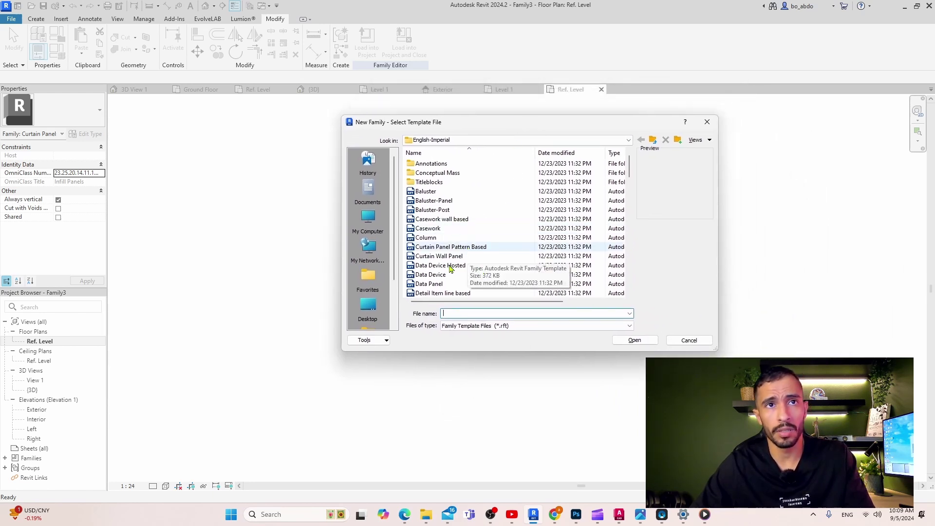
left_click(444, 257)
left_click(633, 340)
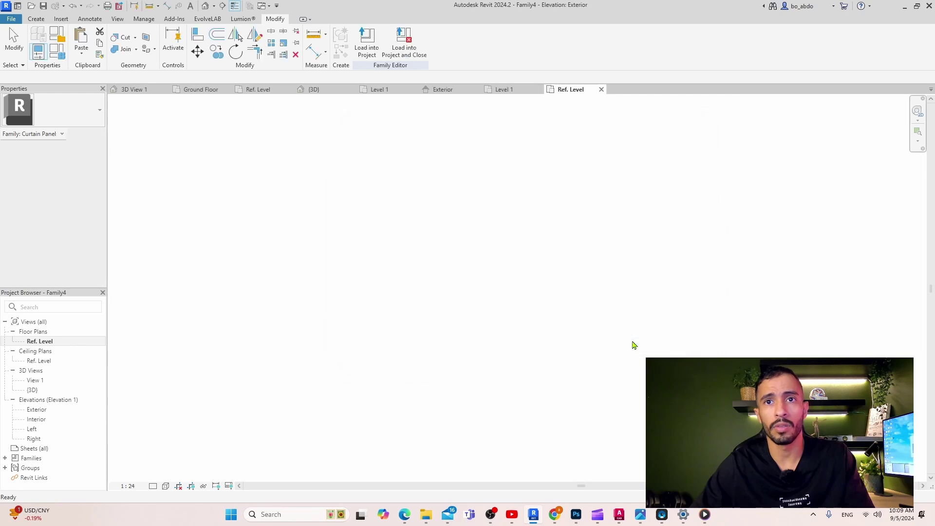
Bring up the 240 × 112 × 70 mm brick size photo in Windows Photos
scroll(631, 326, "down", 1)
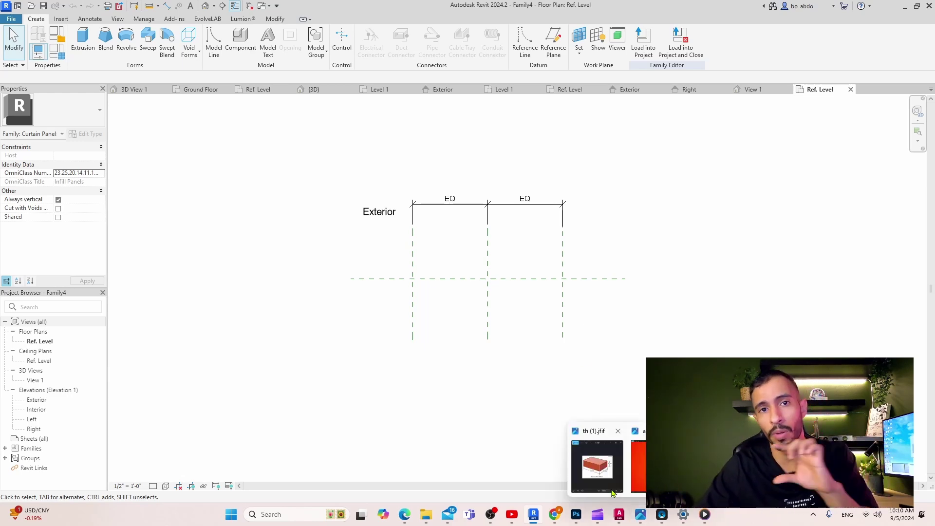
mouse_move(640, 514)
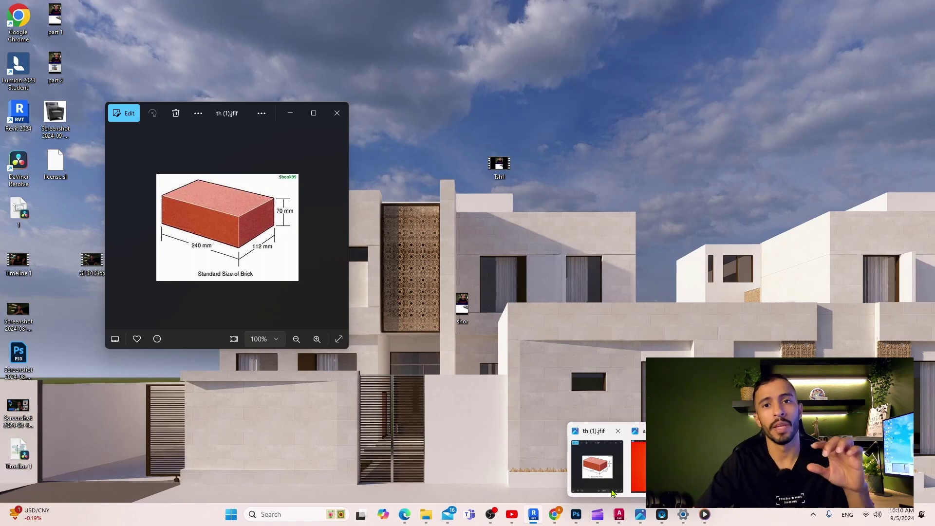
left_click(609, 489)
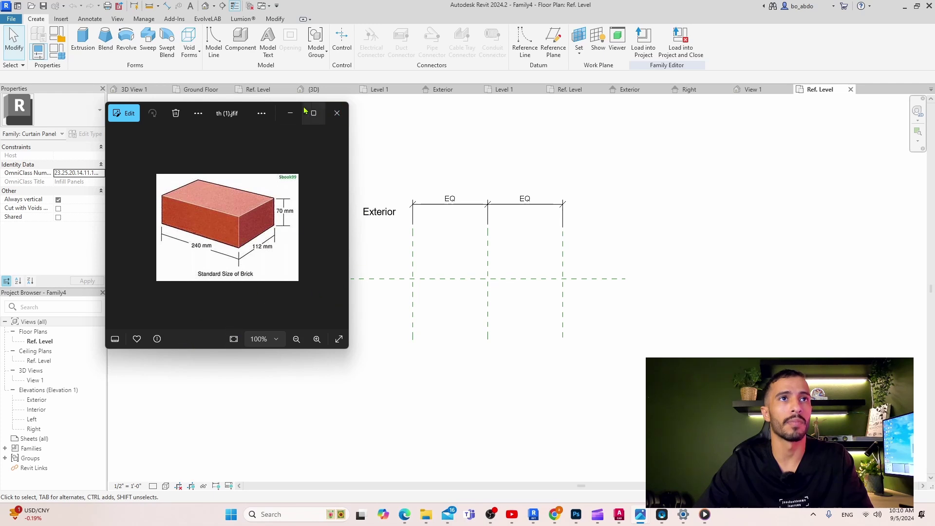
left_click_drag(290, 102, 290, 81)
Open the Exterior elevation view and centre the reference planes
left_click(695, 215)
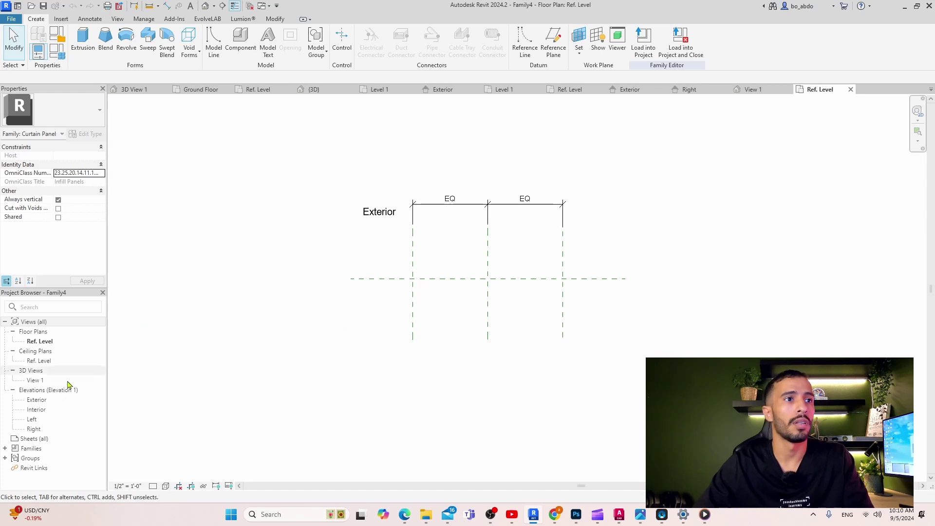
double_click(38, 400)
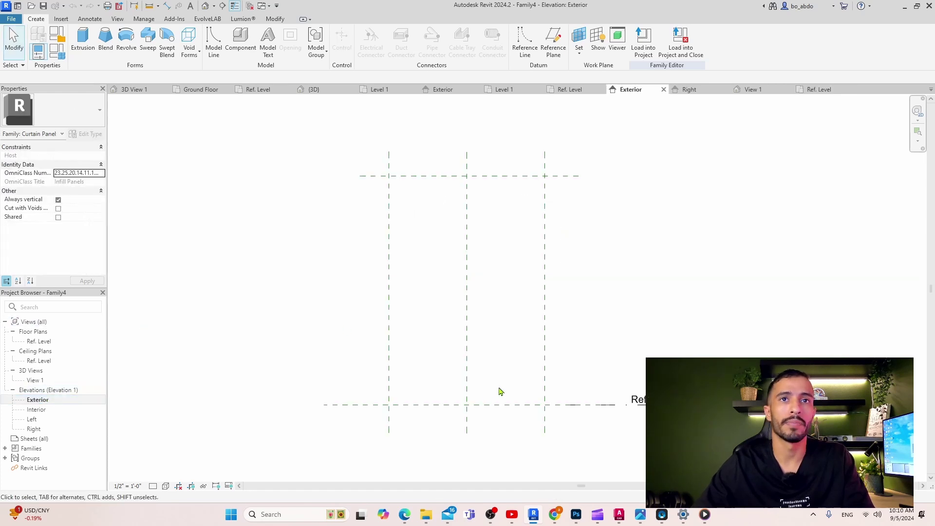
mouse_move(614, 323)
middle_mouse_down()
mouse_move(447, 305)
mouse_move(539, 280)
mouse_move(313, 202)
middle_mouse_up()
scroll(343, 196, "up", 2)
scroll(433, 204, "up", 1)
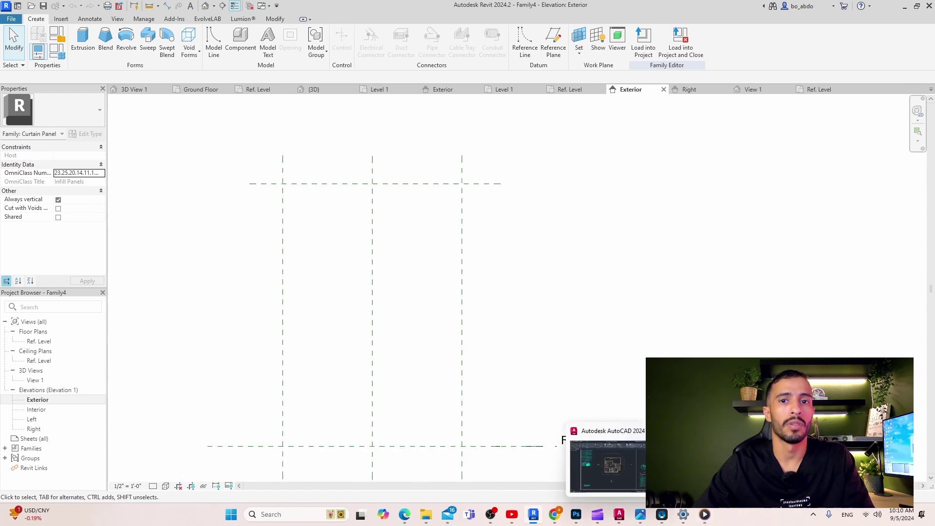
Enlarge the brick photo to read its dimensions, then put it away
mouse_move(640, 514)
left_click(622, 476)
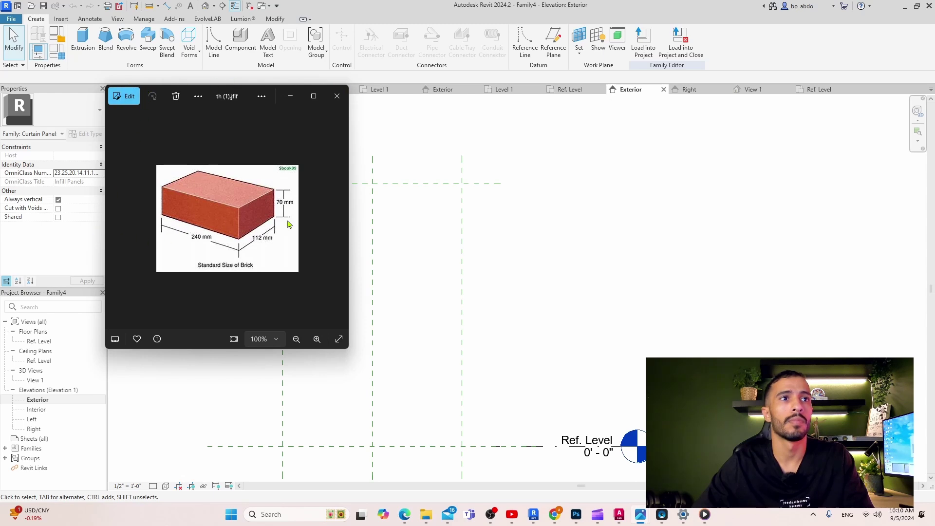
left_click(234, 339)
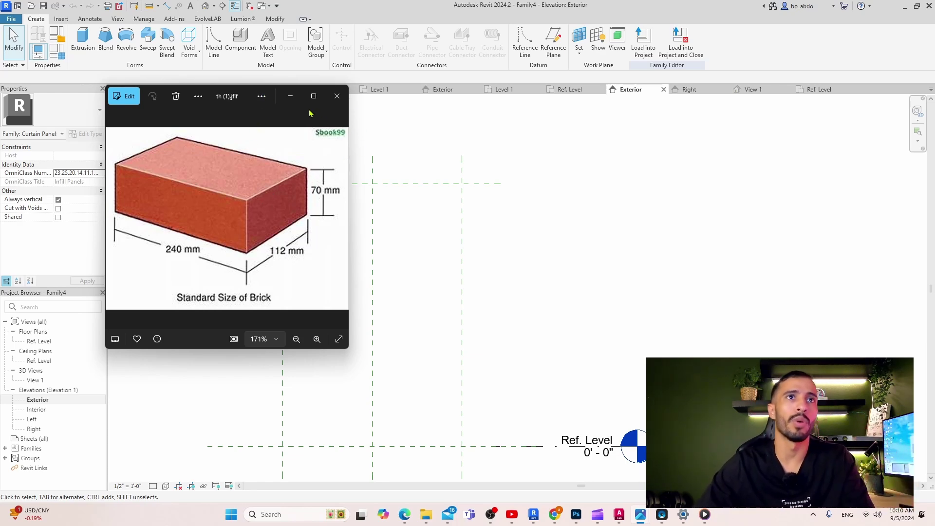
left_click(291, 99)
scroll(401, 240, "down", 3)
scroll(469, 249, "down", 2)
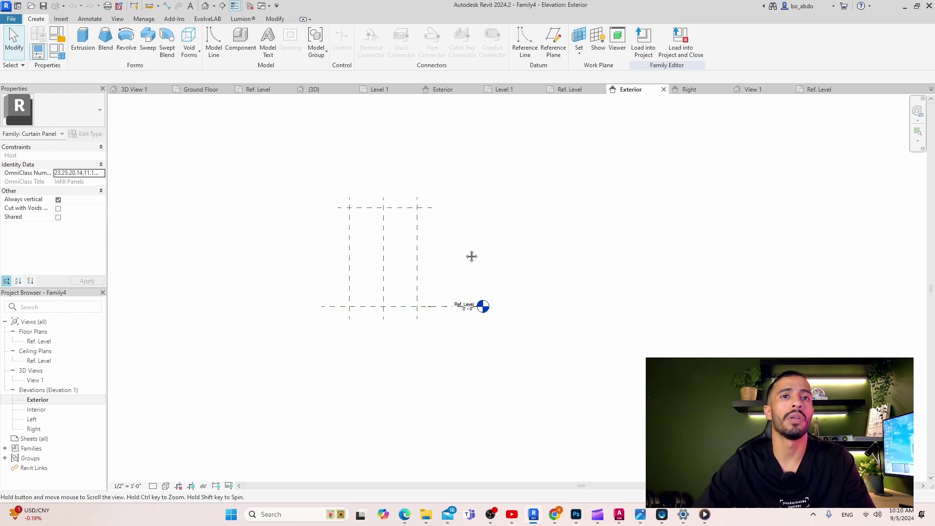
left_click(396, 198)
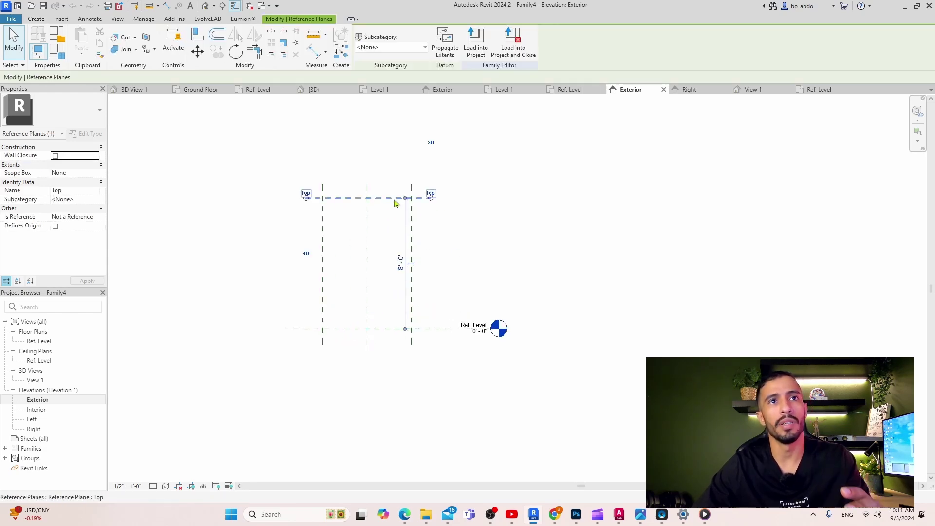
Set the family's length units to millimetres in Project Units (UN)
scroll(411, 280, "up", 2)
scroll(415, 273, "up", 1)
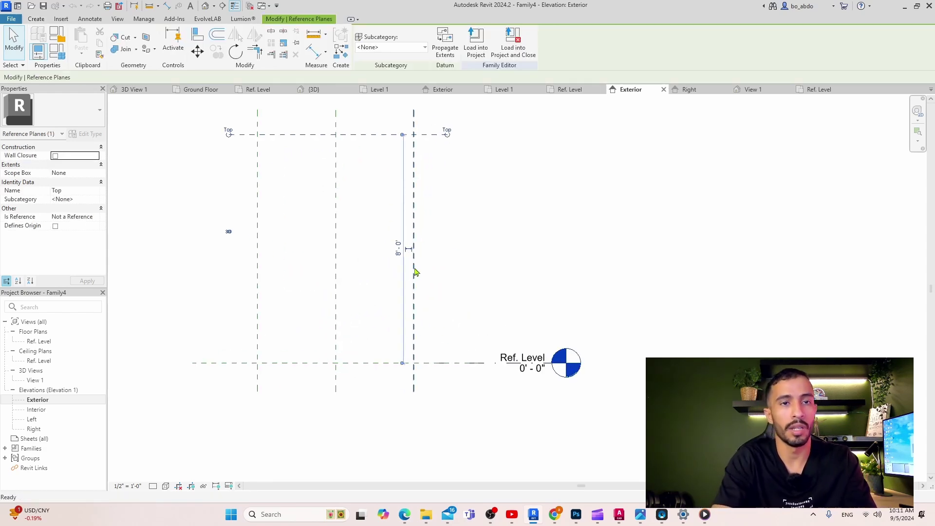
key("u")
key("n")
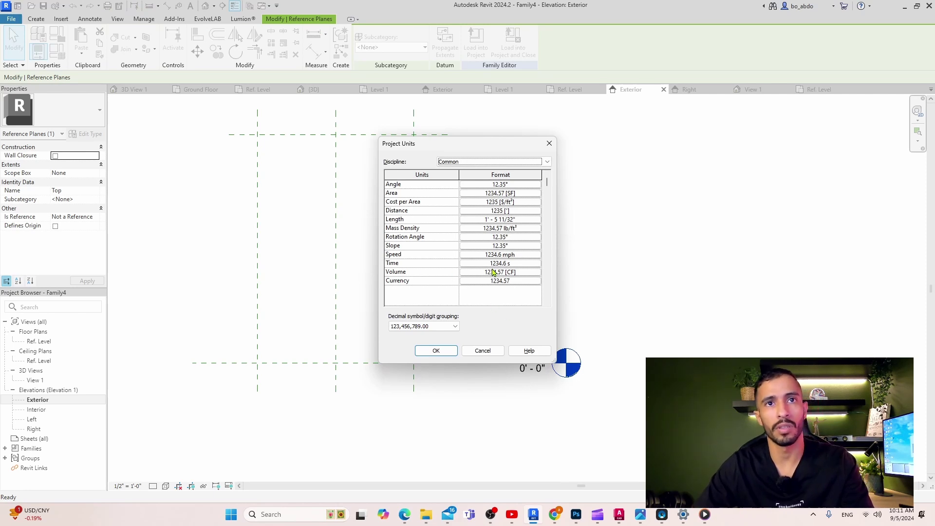
left_click(507, 222)
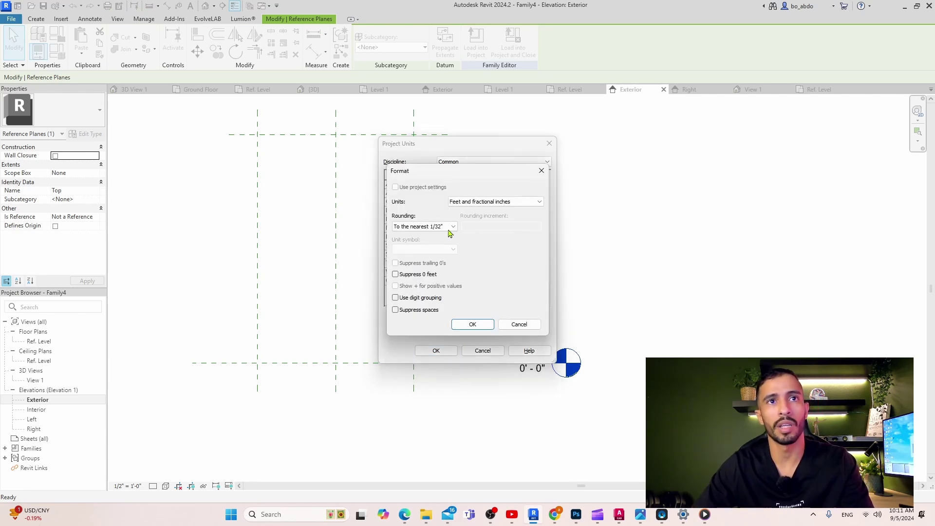
left_click(491, 202)
left_click(487, 237)
left_click(471, 325)
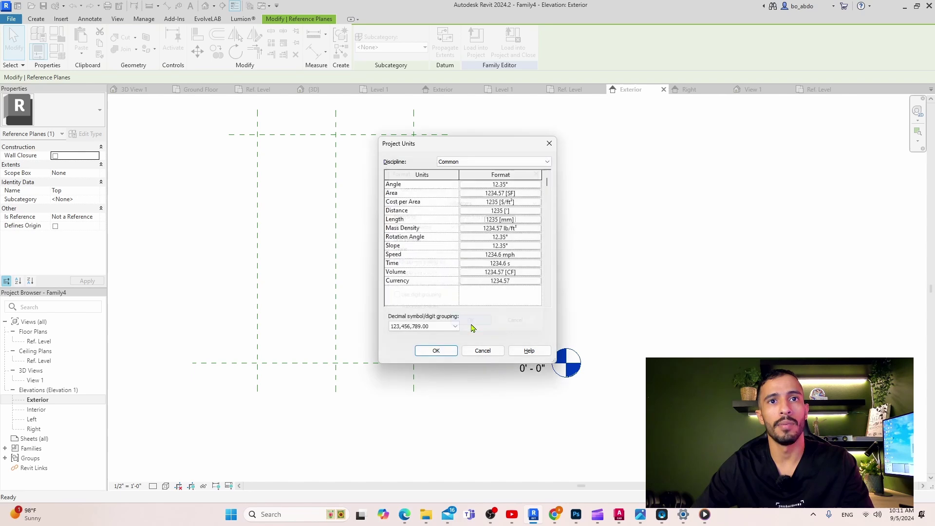
left_click(435, 351)
Select the Top reference plane and begin editing its 2438.4 height dimension
left_click(375, 136)
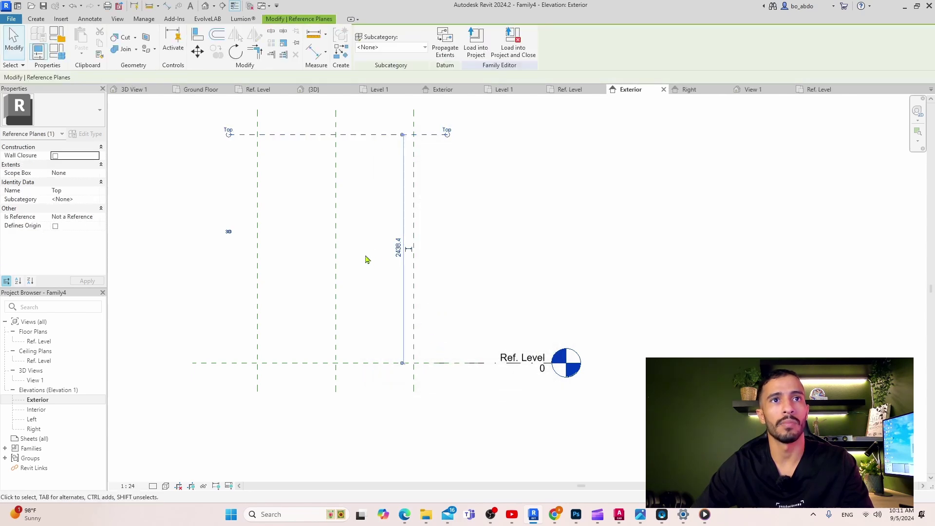
mouse_move(354, 268)
middle_mouse_down()
mouse_move(428, 280)
mouse_move(344, 274)
middle_mouse_up()
scroll(336, 266, "up", 2)
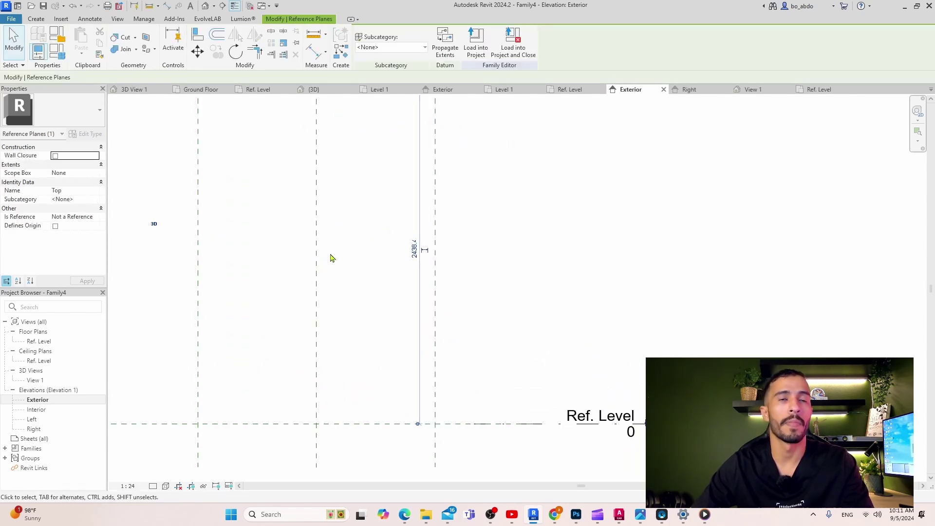
scroll(349, 198, "down", 1)
middle_click_drag(363, 211, 363, 313)
left_click(378, 301)
type("140")
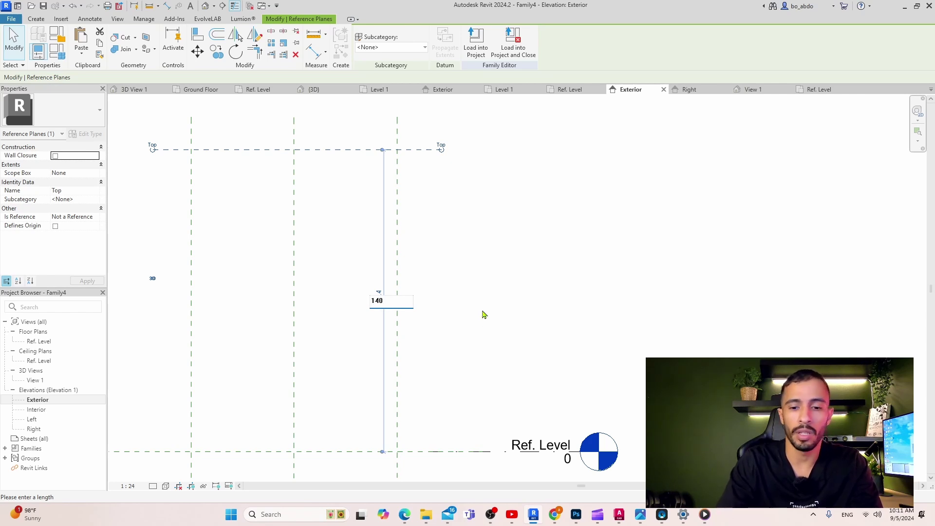
Set the Top plane to 140 mm above Ref. Level
key("Return")
scroll(455, 388, "down", 1)
mouse_move(455, 389)
middle_mouse_down()
mouse_move(509, 237)
mouse_move(444, 311)
middle_mouse_up()
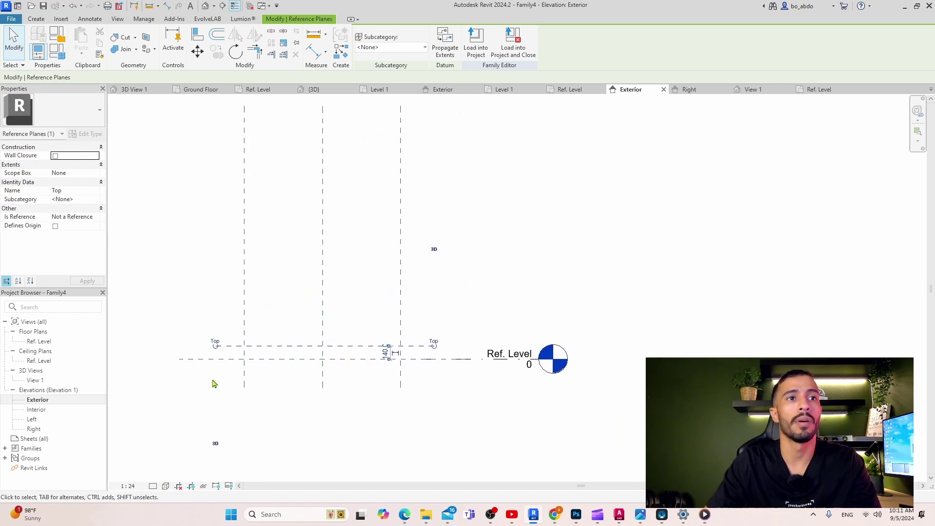
scroll(214, 382, "up", 1)
Move the Right reference plane to 220 mm from the Left plane
left_click(249, 318)
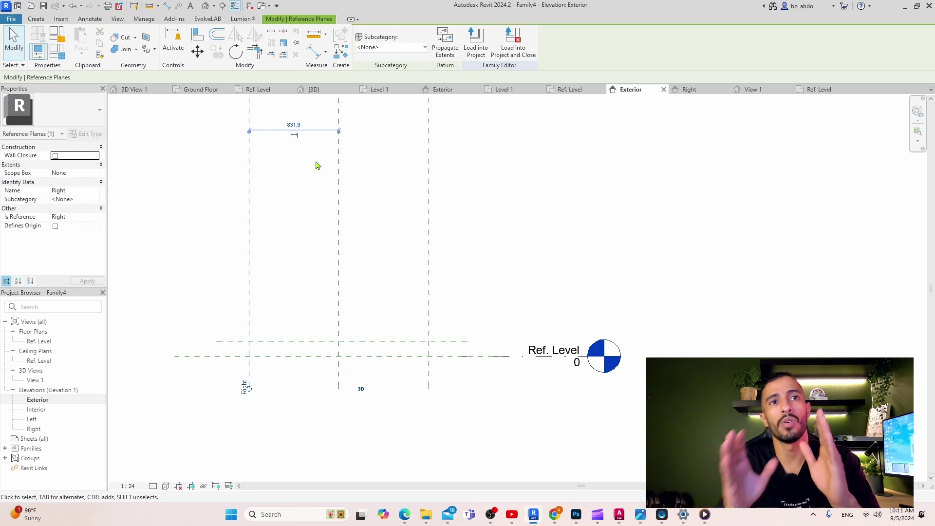
left_click(295, 125)
type("220")
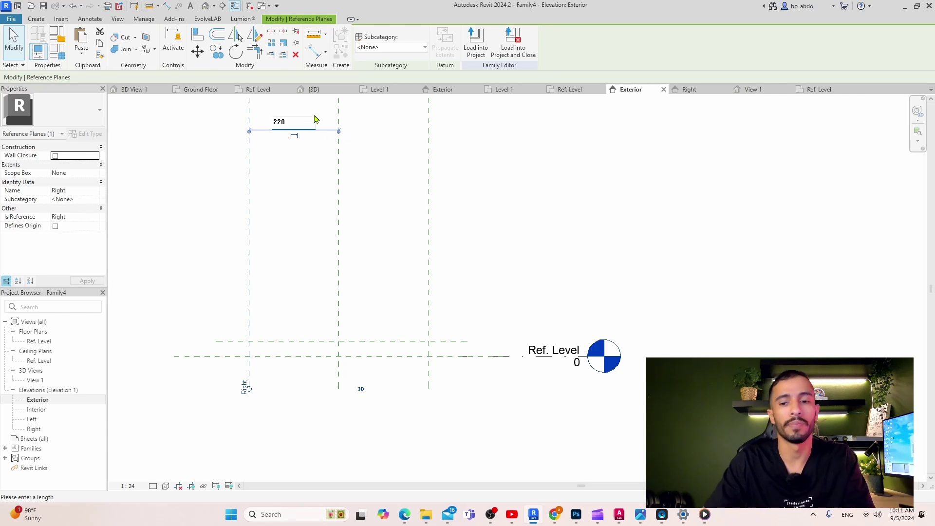
key("Return")
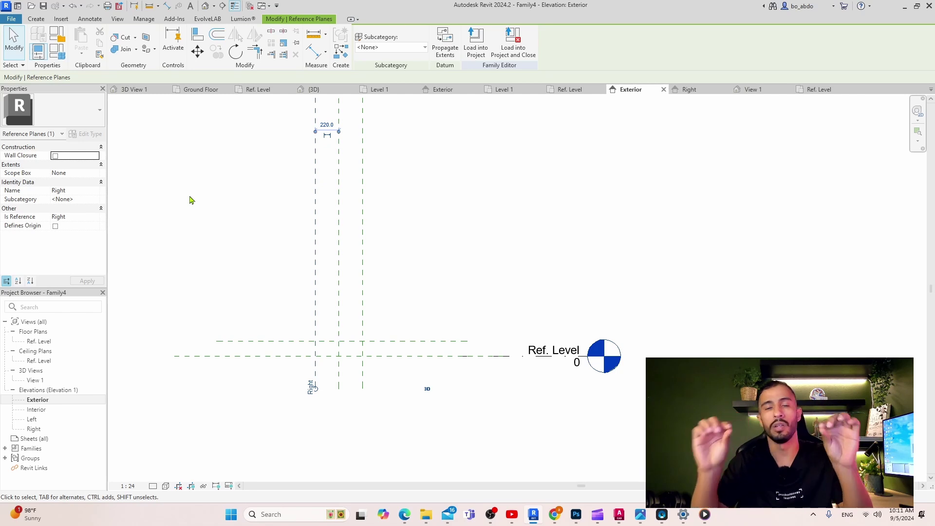
scroll(354, 395, "up", 1)
scroll(378, 184, "down", 1)
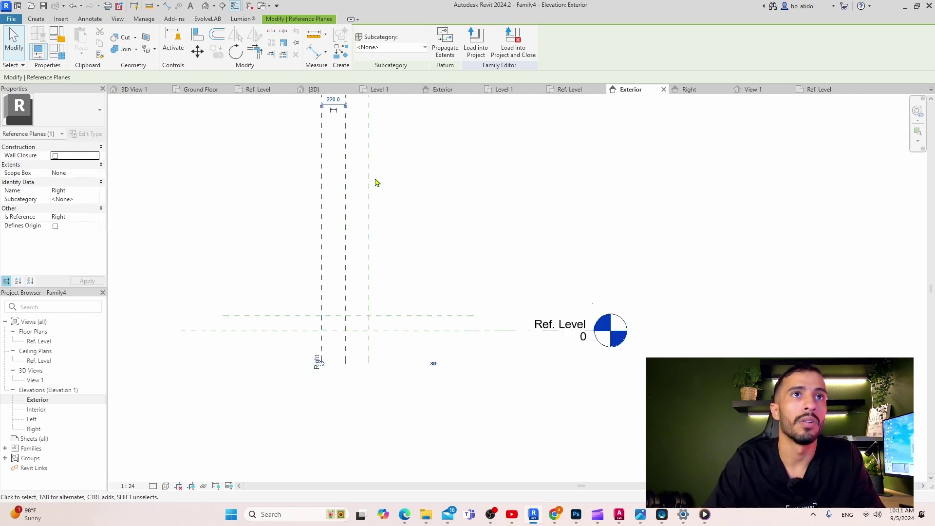
scroll(362, 190, "down", 1)
scroll(397, 424, "up", 1)
scroll(397, 424, "up", 1)
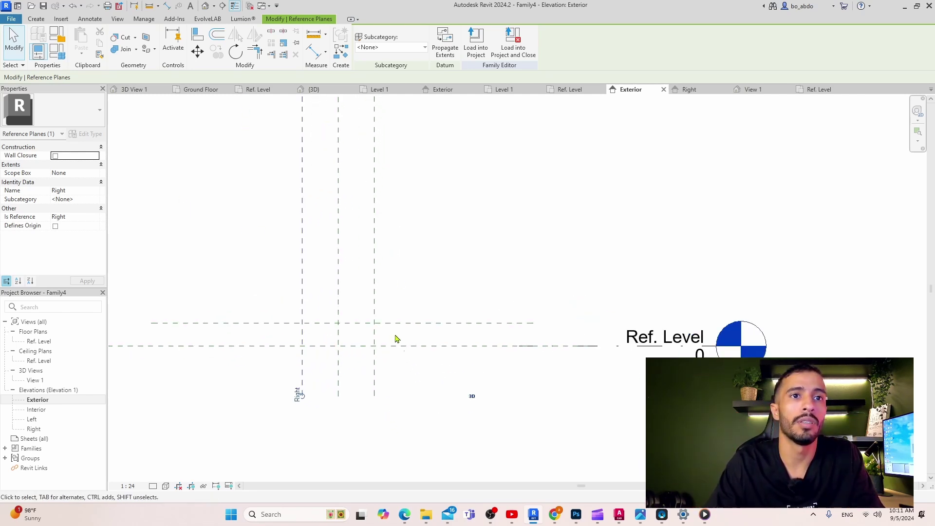
middle_click_drag(355, 343, 382, 327)
scroll(369, 327, "up", 2)
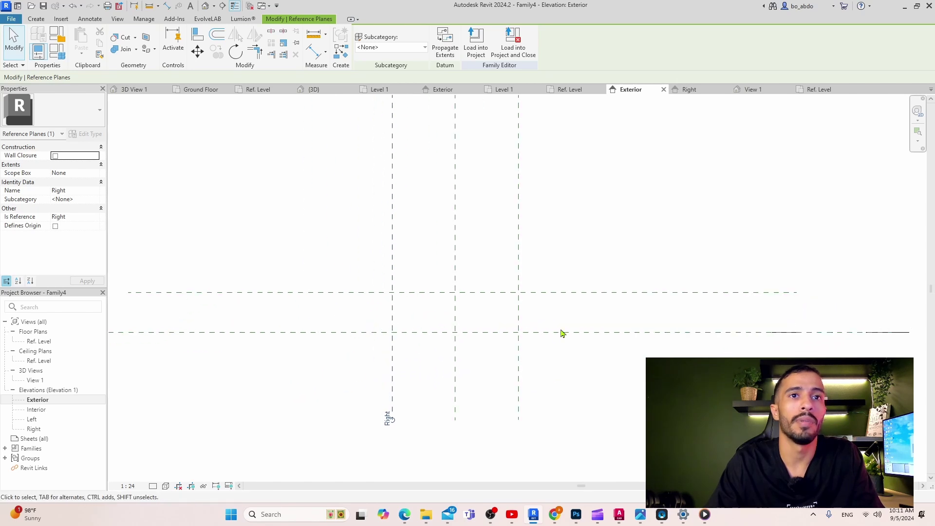
left_click(35, 19)
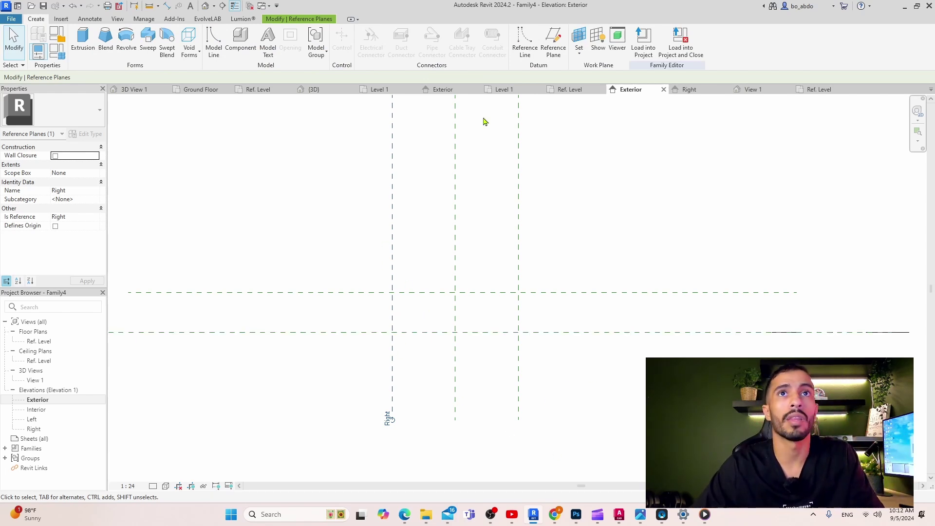
Draw a stray horizontal reference line, then undo it
left_click(525, 41)
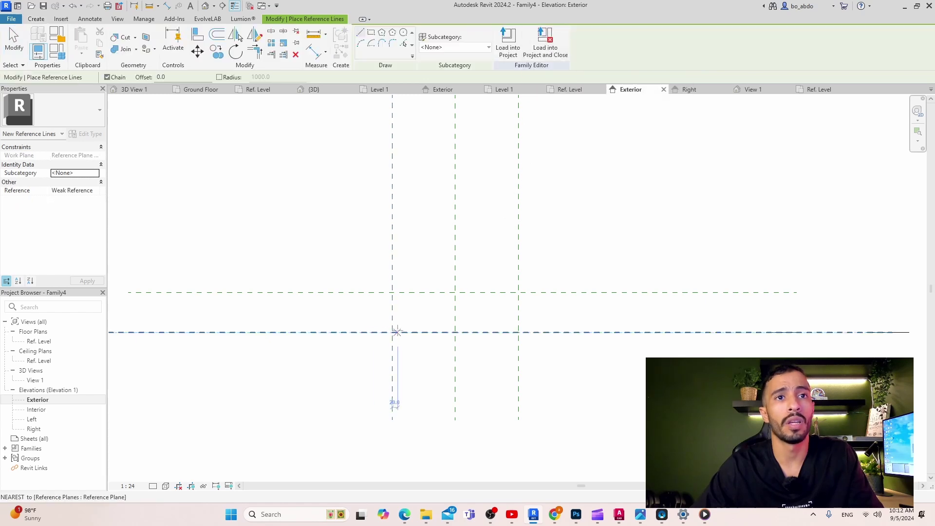
scroll(397, 332, "up", 2)
left_click(347, 309)
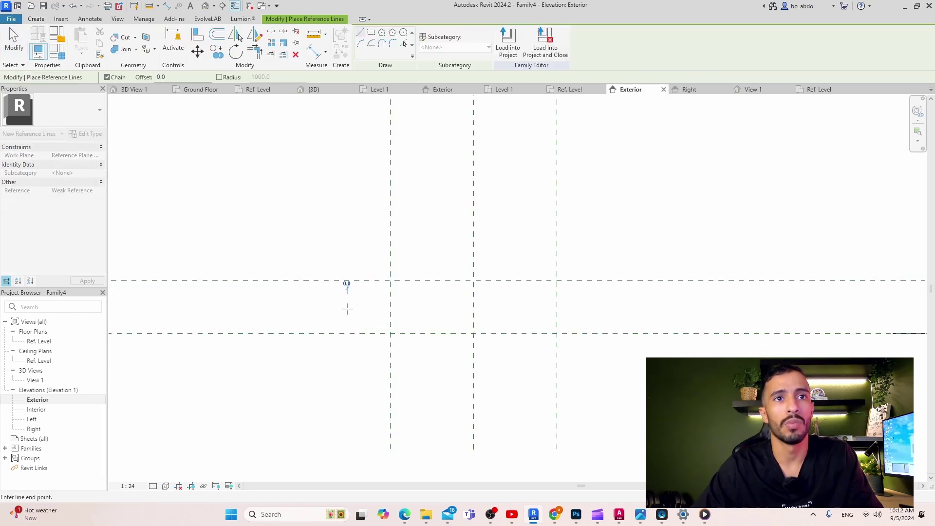
left_click(622, 308)
key("Escape")
key("ctrl+z")
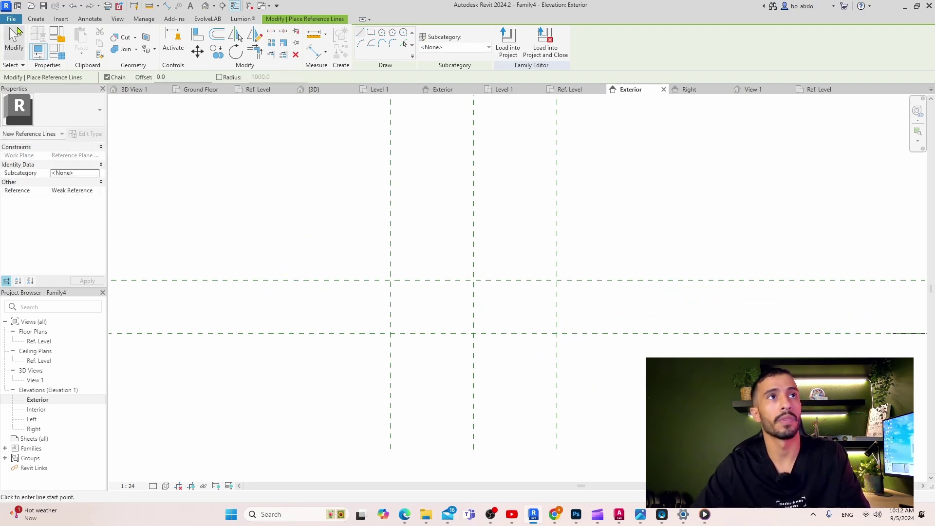
Draw a horizontal reference plane between the top and bottom horizontal planes
left_click(38, 19)
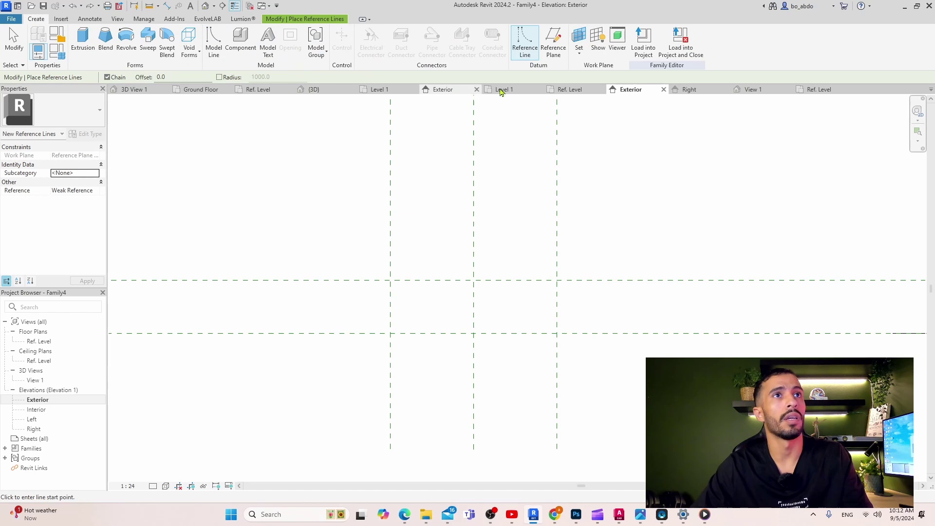
left_click(560, 46)
left_click(365, 308)
left_click(653, 308)
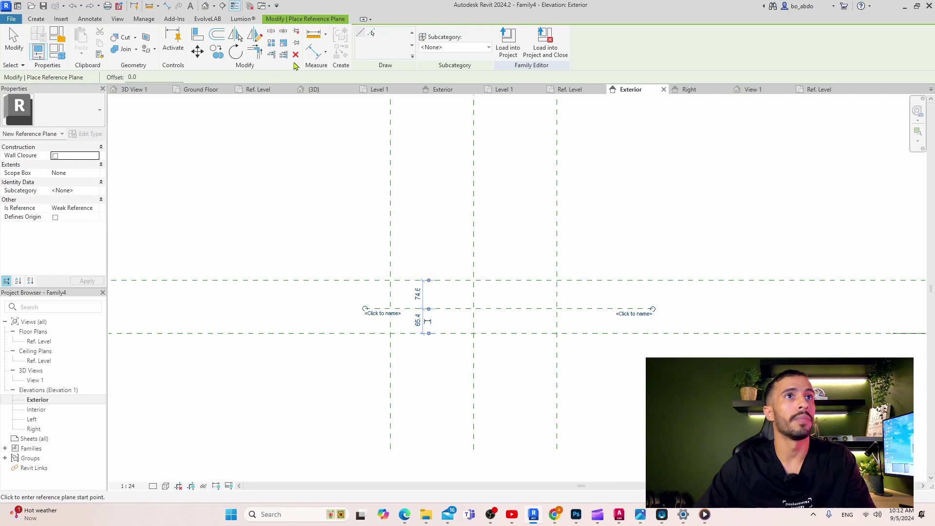
left_click(317, 57)
Dimension the top, middle and bottom horizontal planes with one aligned string
scroll(381, 304, "up", 1)
left_click(365, 276)
left_click(377, 308)
left_click(379, 337)
left_click(313, 371)
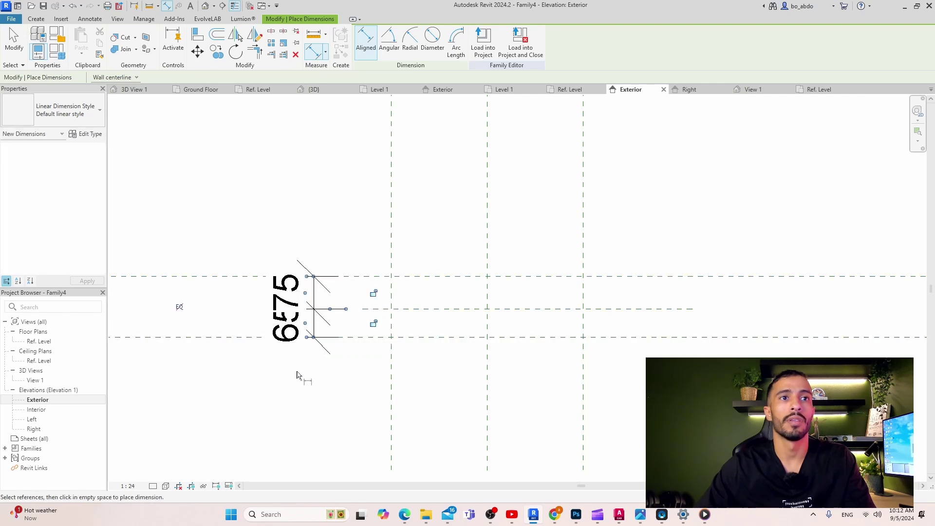
Set the elevation view scale to 1:10
scroll(293, 316, "up", 1)
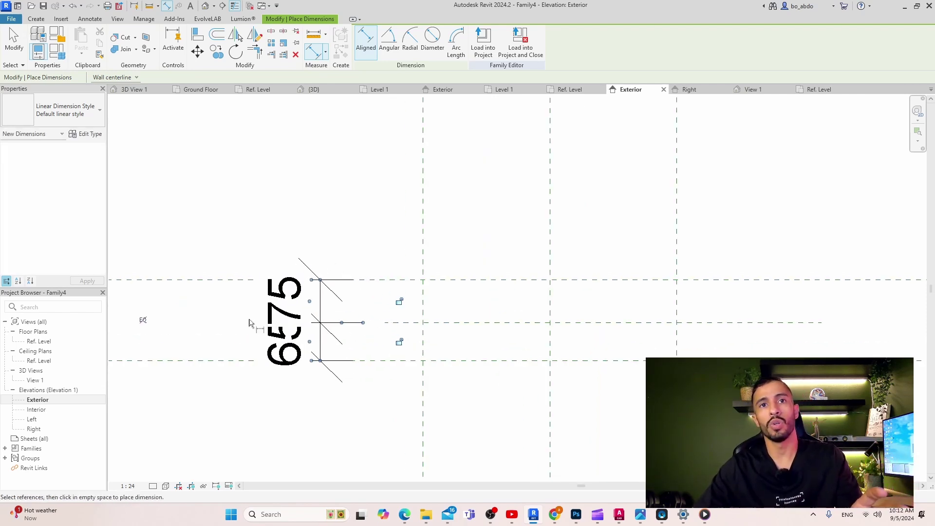
left_click(130, 486)
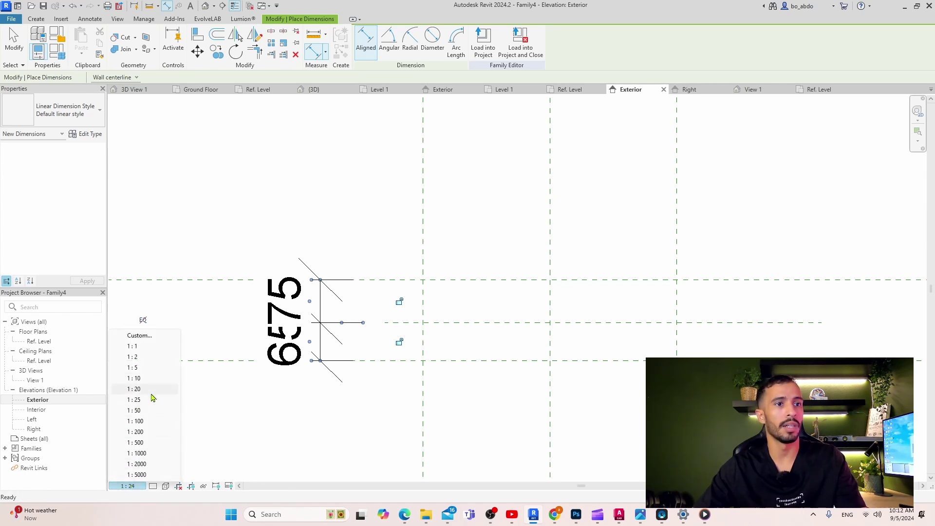
left_click(145, 378)
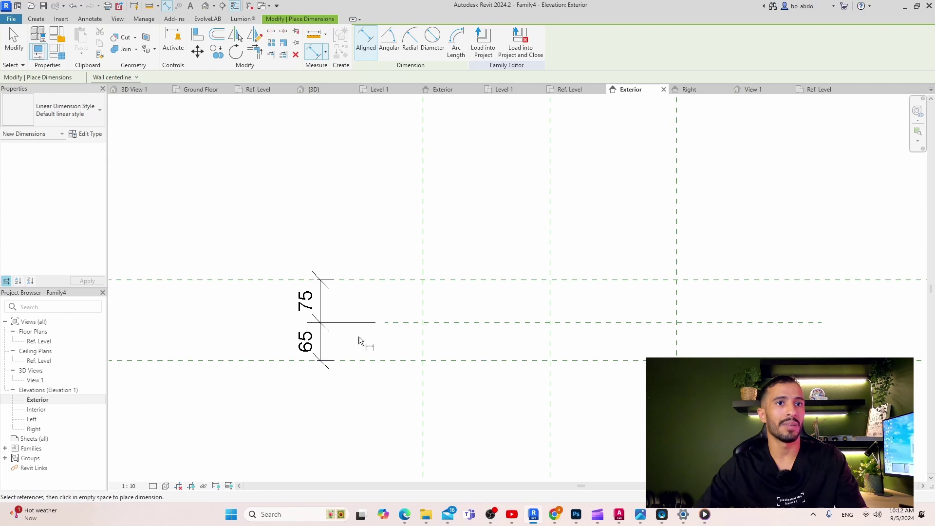
scroll(441, 311, "down", 1)
middle_click_drag(441, 311, 343, 311)
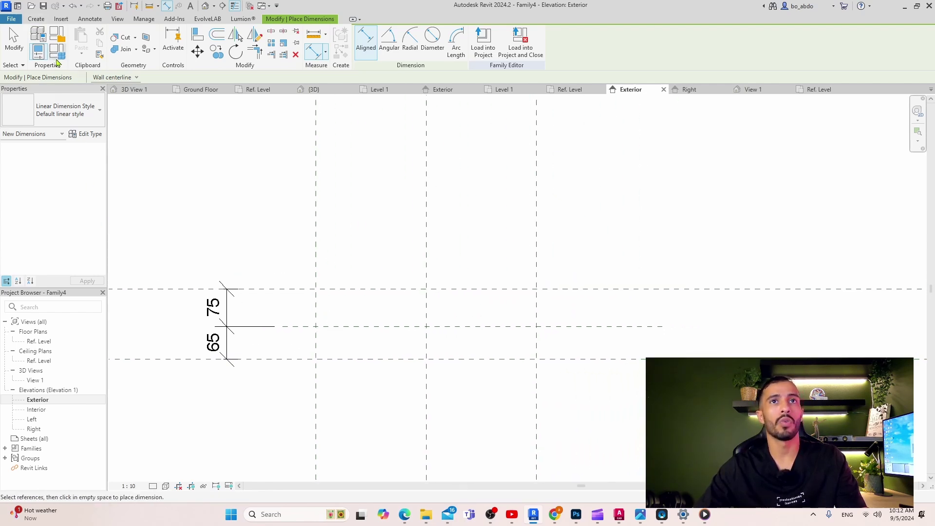
scroll(417, 303, "down", 1)
middle_click_drag(418, 303, 394, 305)
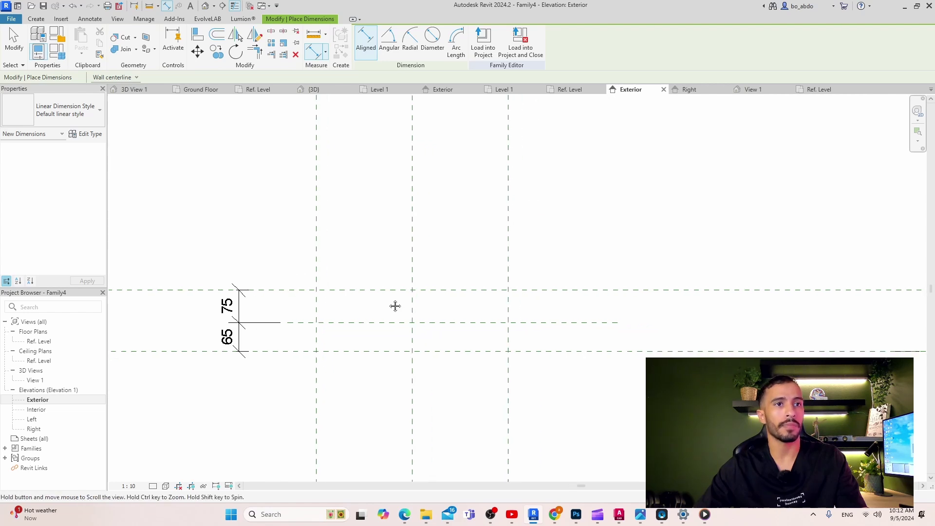
scroll(247, 324, "up", 2)
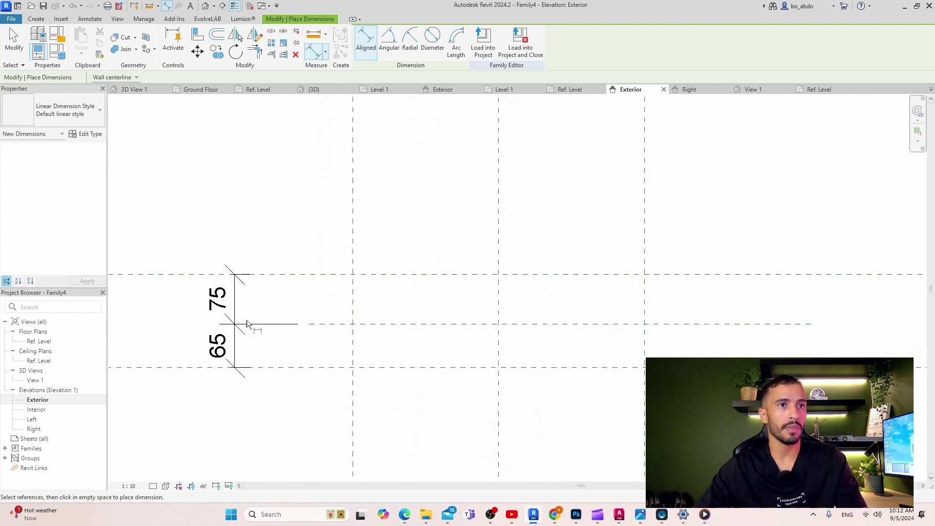
left_click(25, 49)
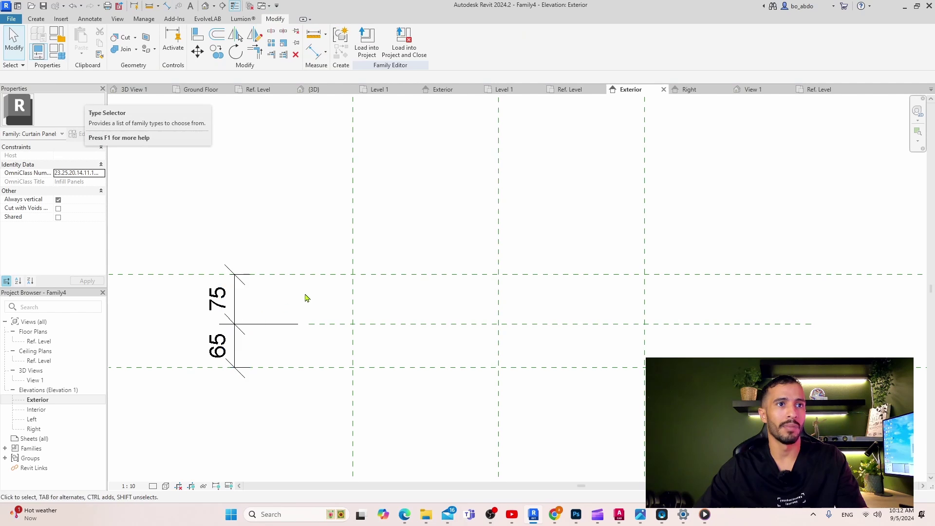
Toggle EQ on the 75/65 dimension so both spacings are equal
left_click(257, 324)
middle_click_drag(137, 320, 204, 320)
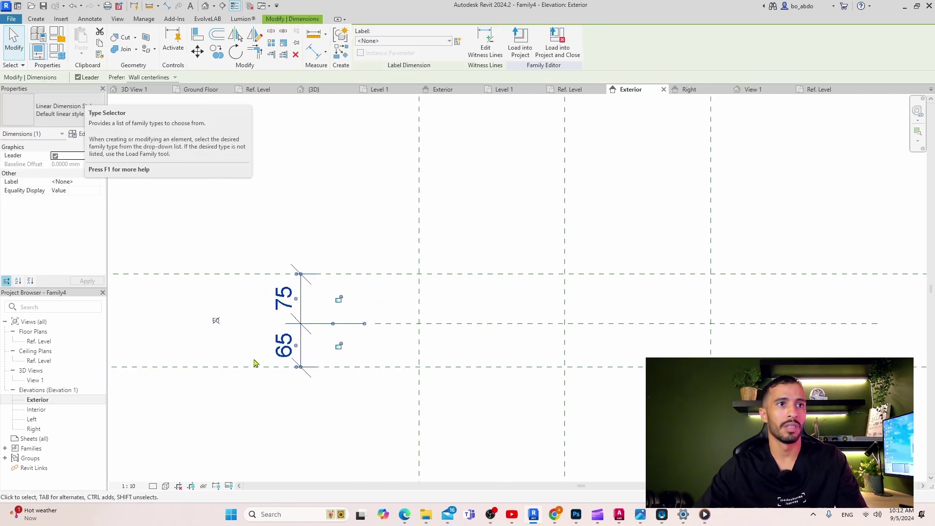
left_click(217, 321)
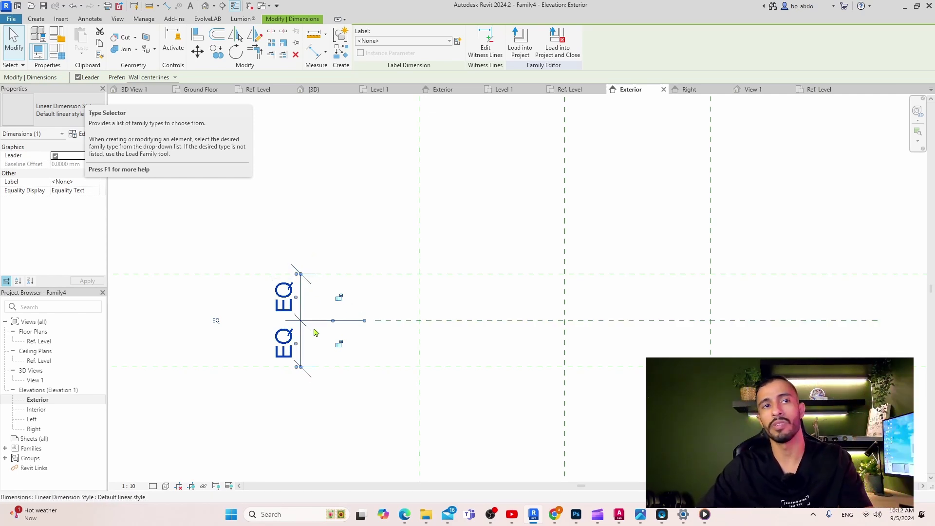
middle_click_drag(309, 341, 553, 288)
scroll(490, 327, "down", 2)
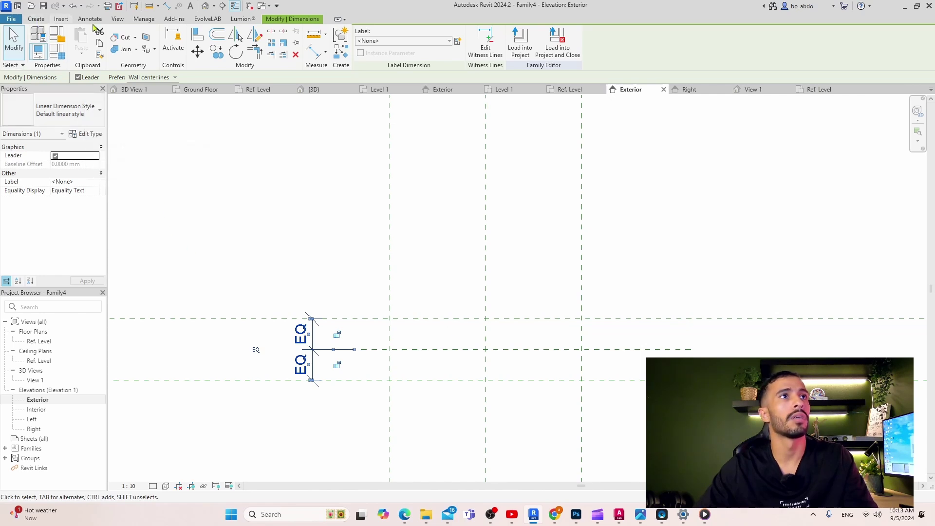
left_click(310, 56)
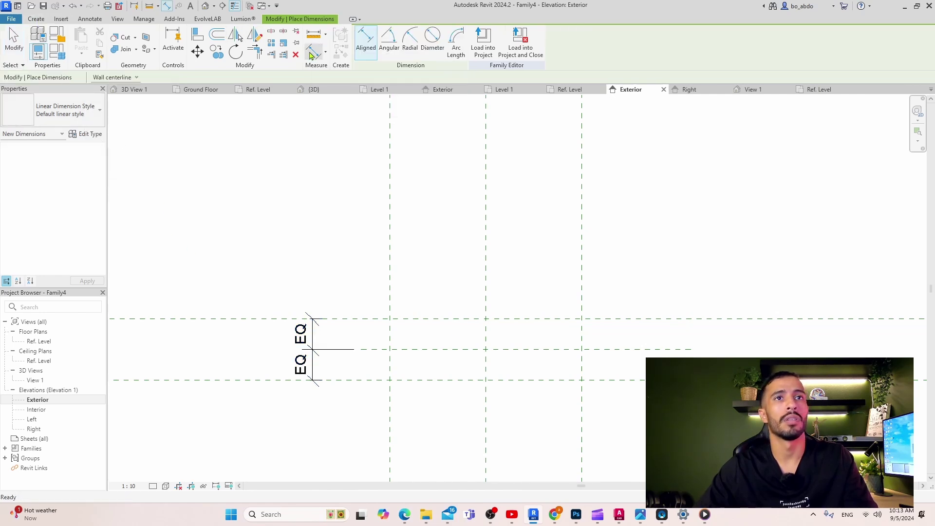
left_click(39, 19)
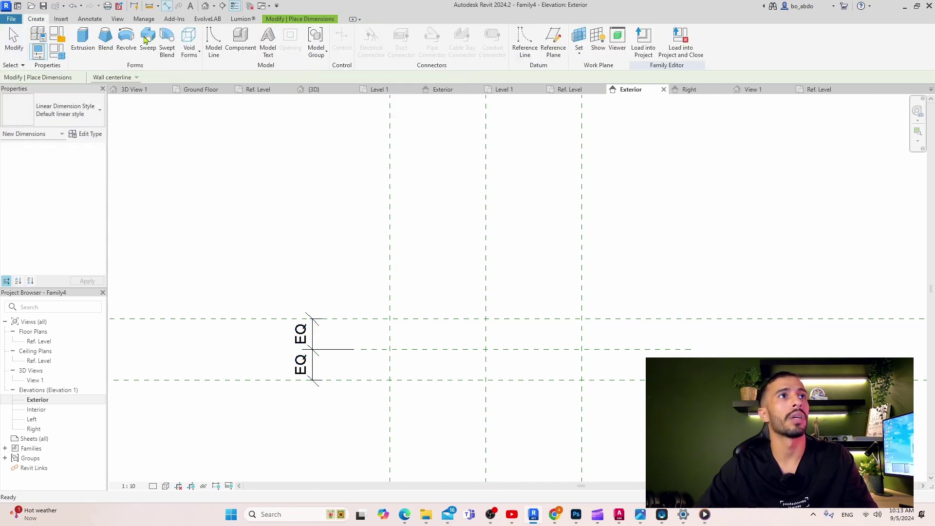
Draw two short vertical reference planes beside the right and left vertical planes
left_click(553, 51)
scroll(594, 326, "up", 2)
scroll(589, 312, "up", 1)
left_click(586, 300)
left_click(587, 375)
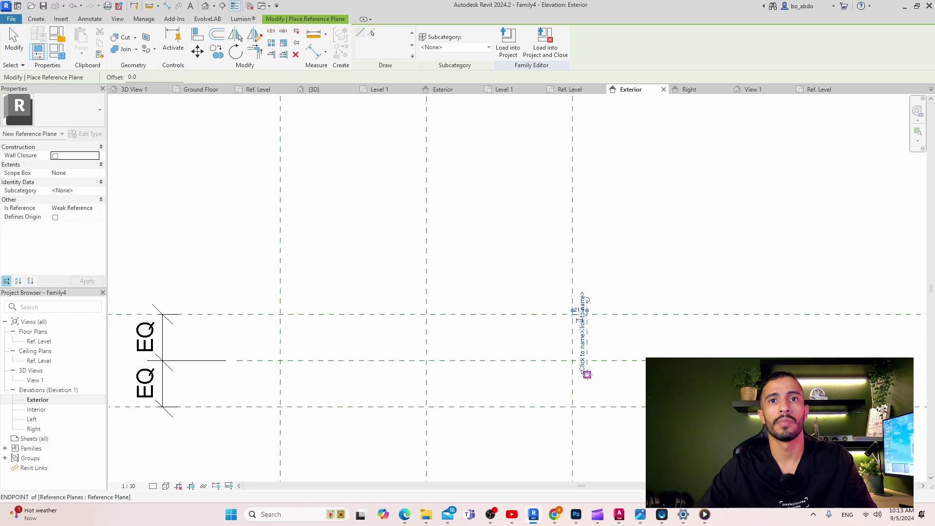
left_click(412, 304)
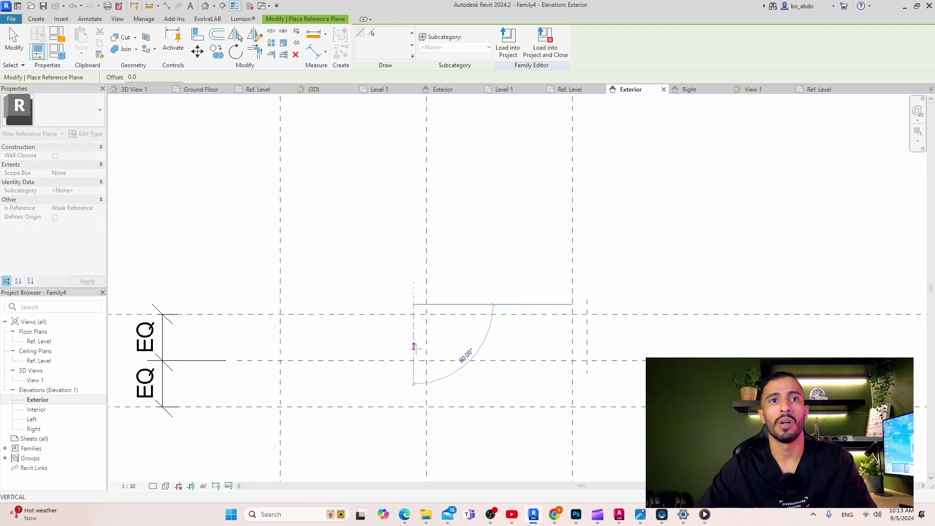
left_click(412, 375)
scroll(536, 361, "down", 2)
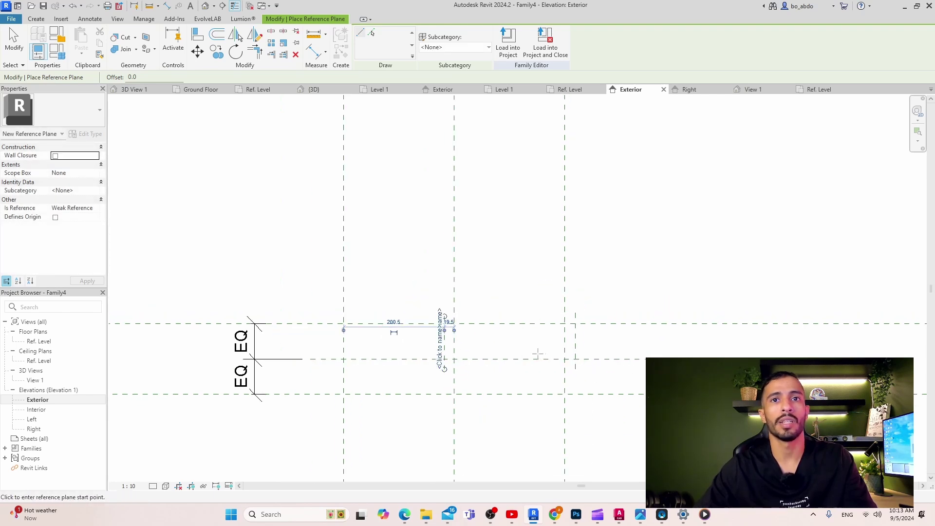
scroll(508, 375, "up", 1)
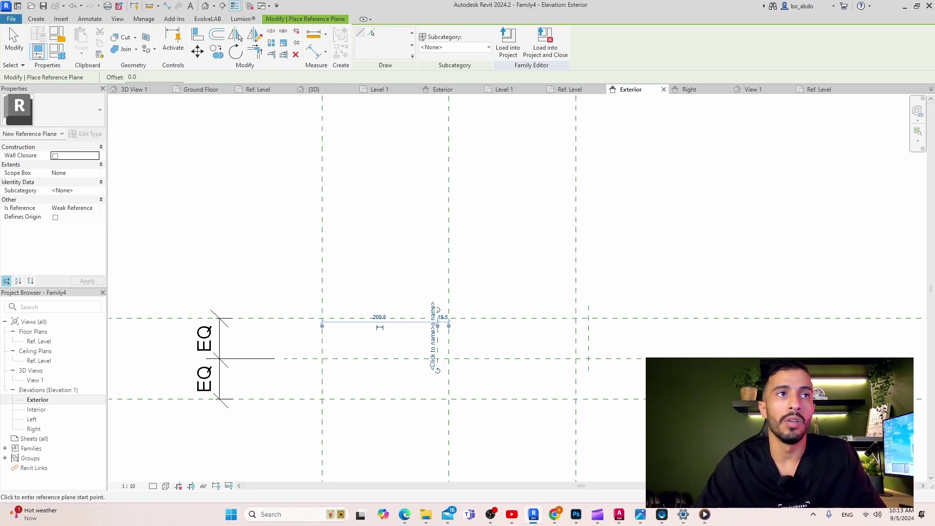
scroll(503, 347, "up", 1)
Dimension the new planes 22 mm and 20 mm from the adjacent planes
left_click(310, 55)
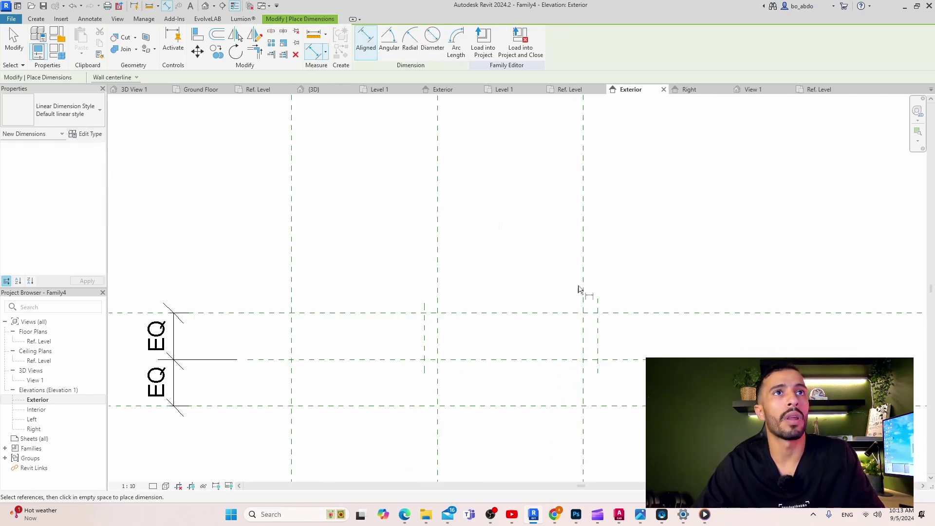
scroll(561, 334, "up", 2)
left_click(618, 295)
left_click(649, 244)
left_click(354, 301)
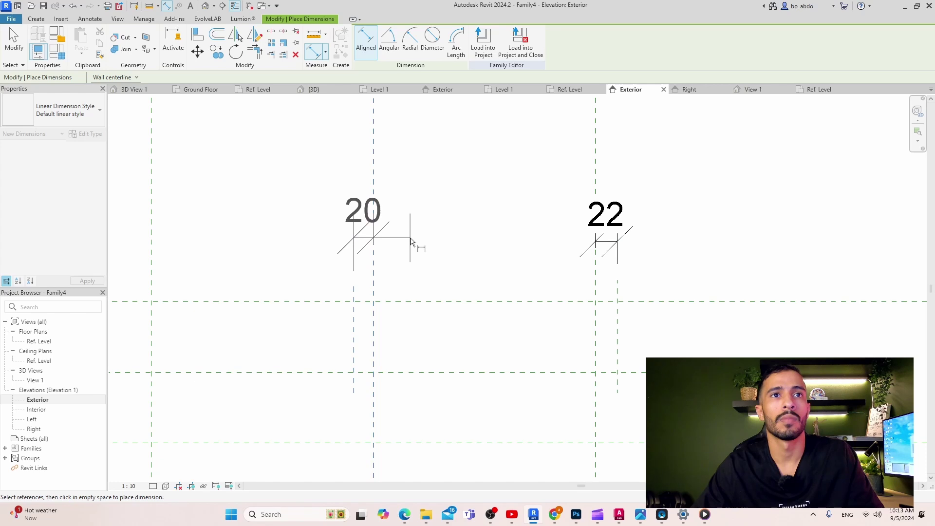
left_click(411, 245)
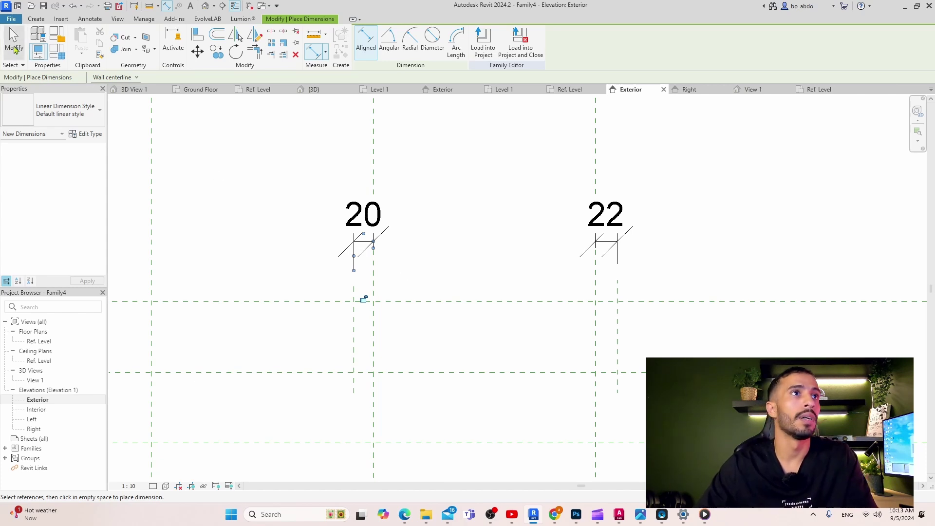
Attempt window-selecting the 20 and 22 dimensions while adjusting the view
key("Escape")
left_click_drag(261, 134, 742, 286)
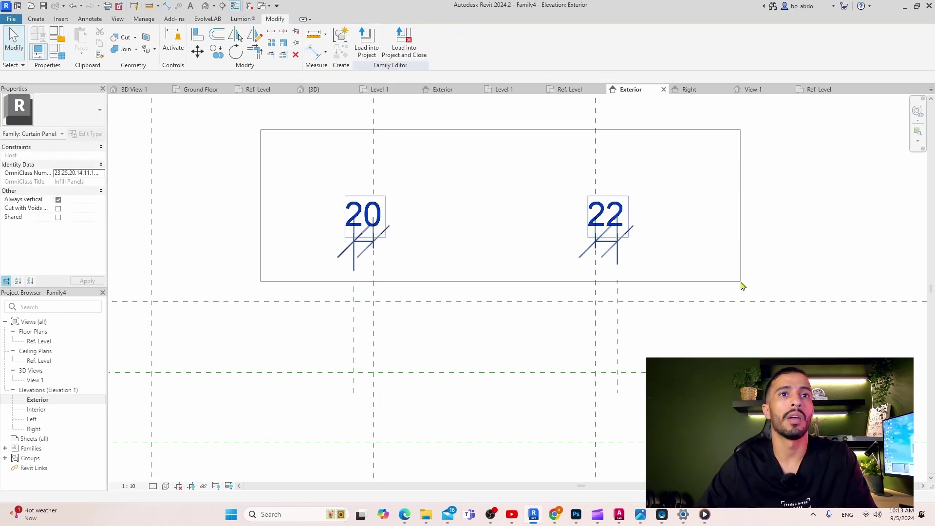
scroll(742, 286, "down", 1)
middle_click_drag(740, 336, 786, 303)
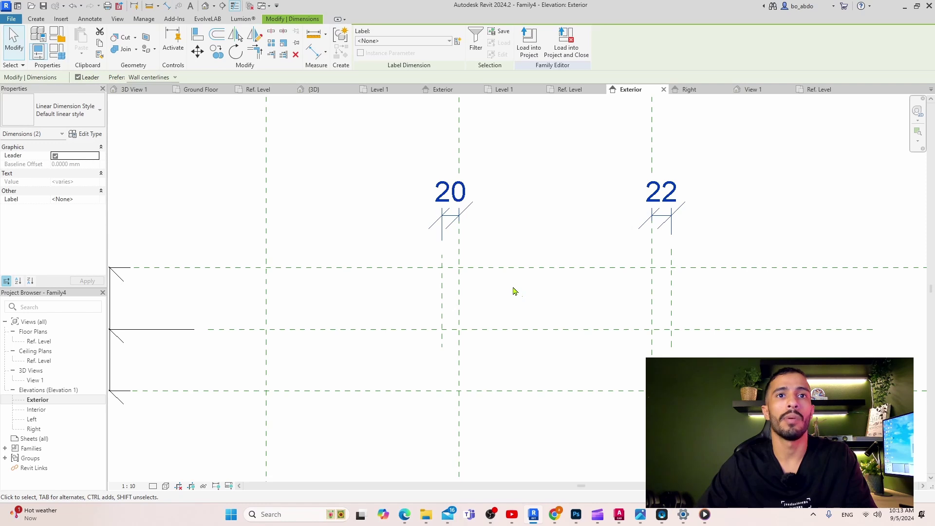
key("Escape")
scroll(465, 284, "up", 1)
left_click_drag(450, 253, 711, 353)
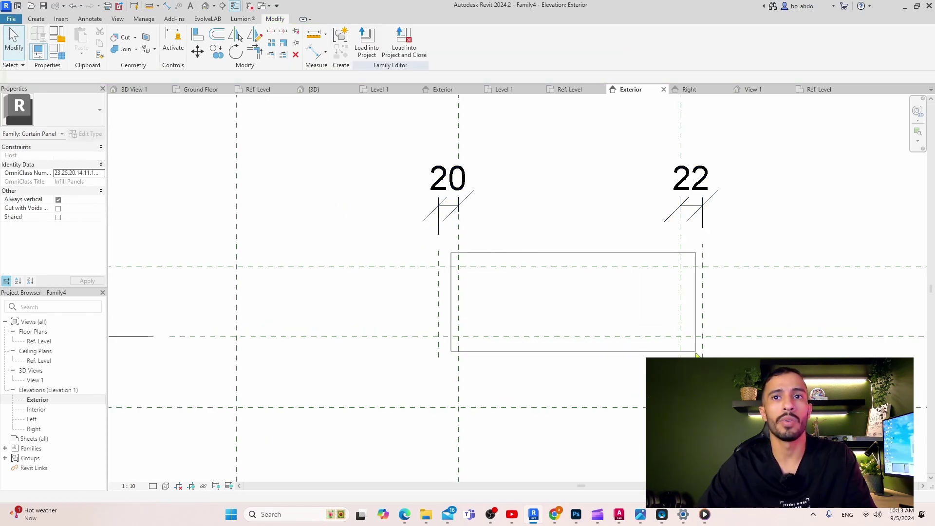
left_click_drag(711, 356, 700, 349)
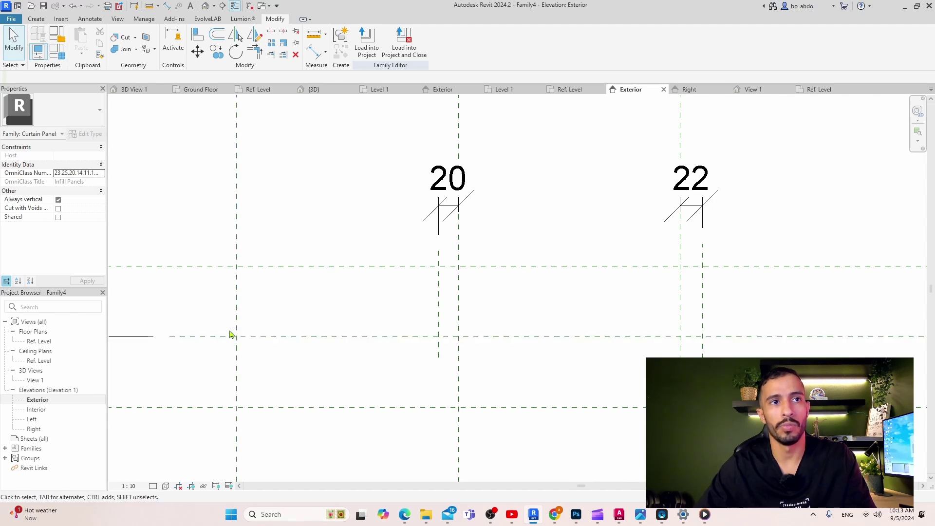
left_click_drag(229, 330, 464, 414)
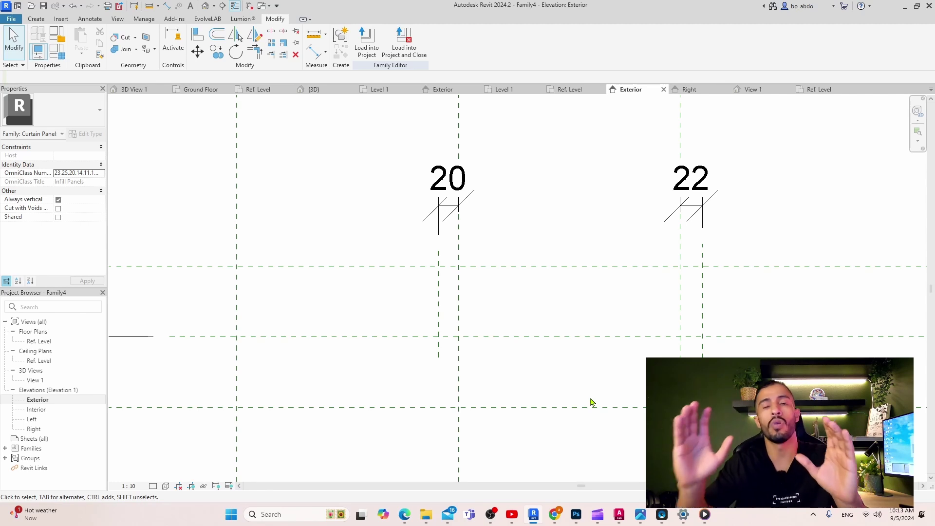
scroll(559, 268, "down", 1)
middle_click_drag(559, 268, 455, 278)
scroll(455, 278, "down", 1)
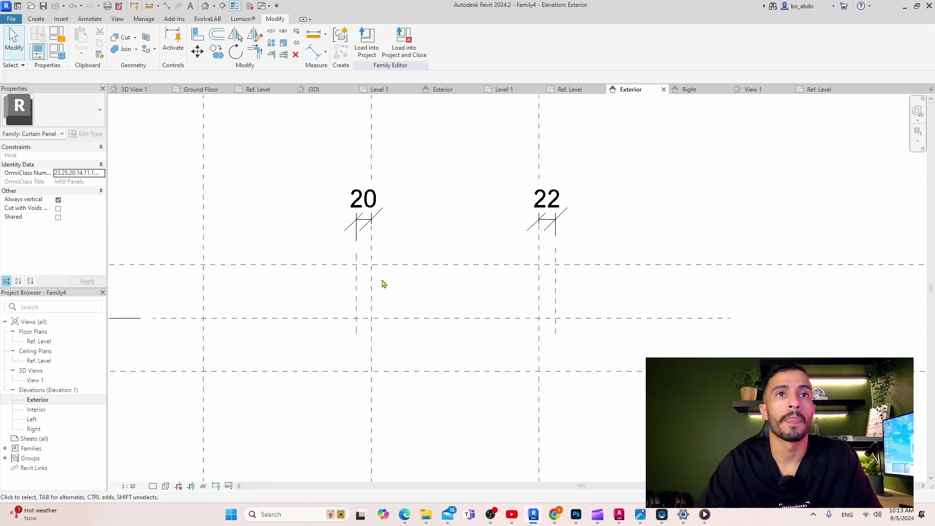
scroll(382, 283, "up", 1)
Label both dimensions with a new Type parameter named 'overhang'
left_click_drag(315, 135, 642, 257)
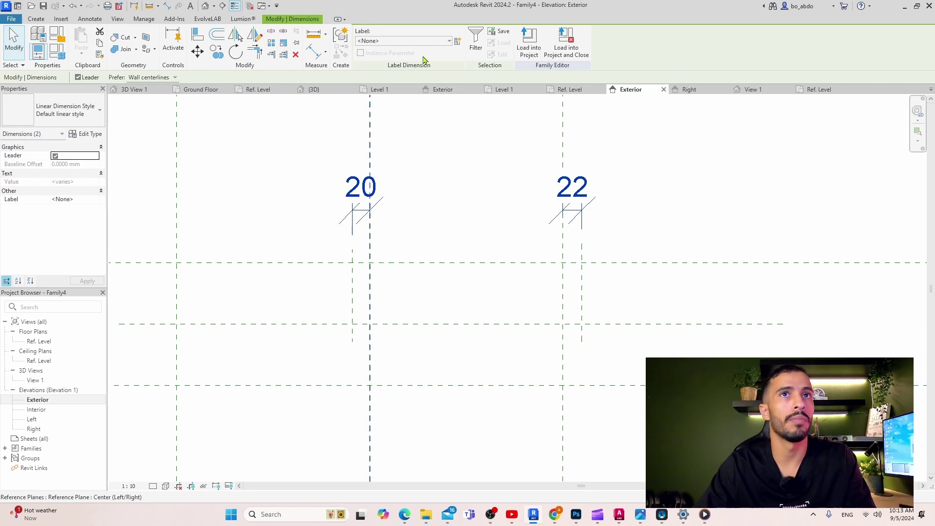
left_click(458, 43)
left_click_drag(428, 129, 457, 97)
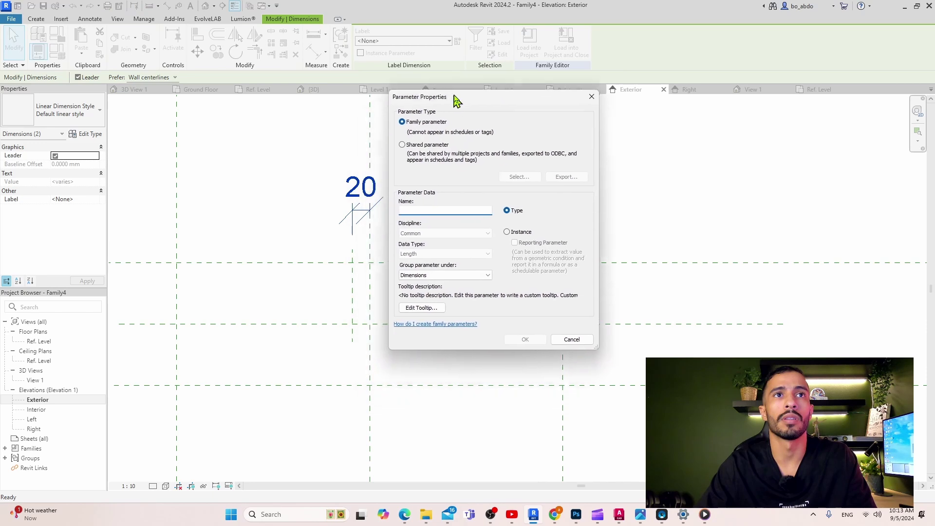
type("over")
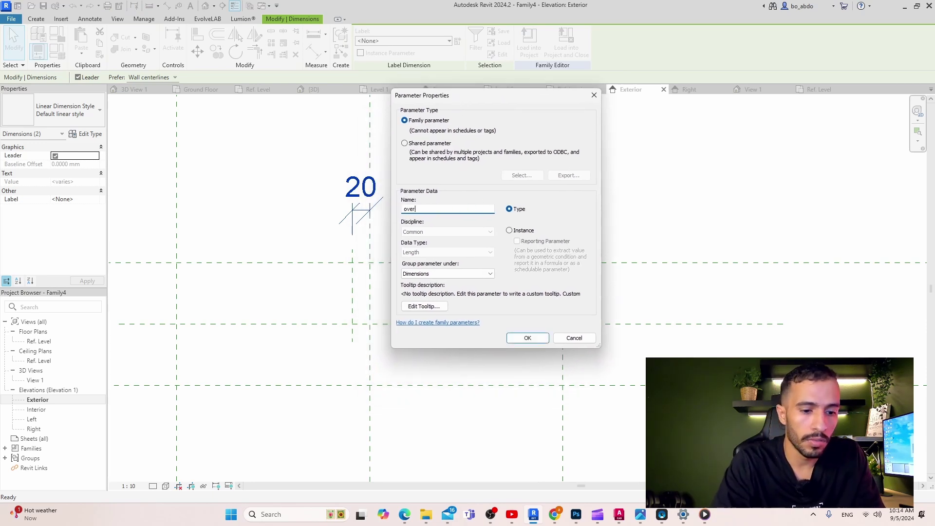
type("hang")
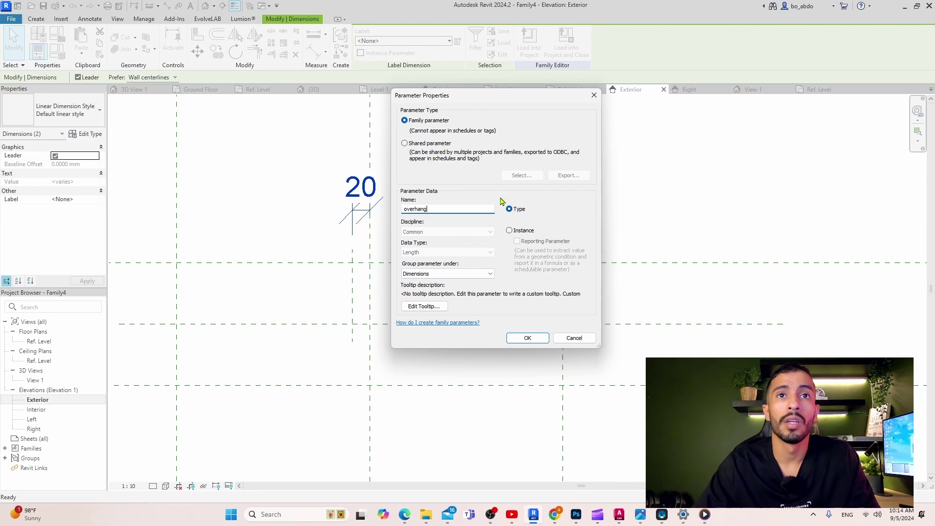
left_click(534, 340)
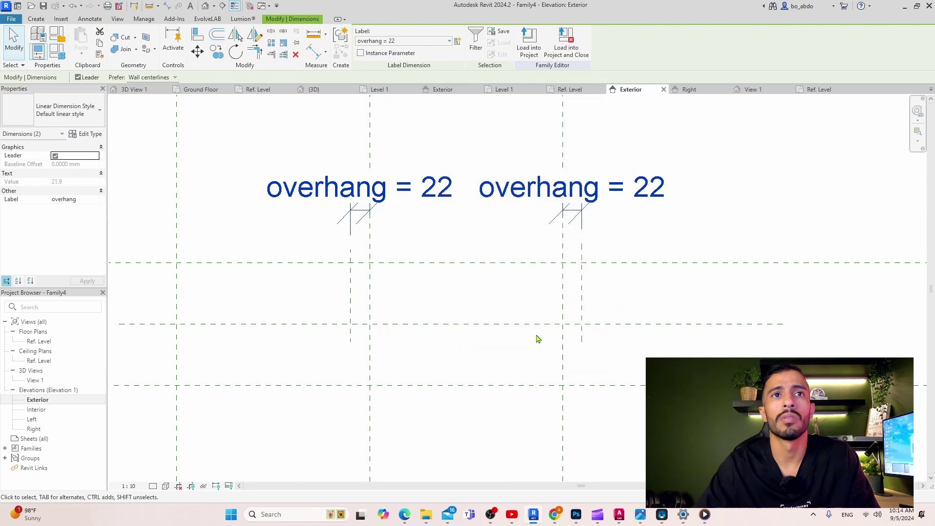
scroll(652, 273, "down", 2)
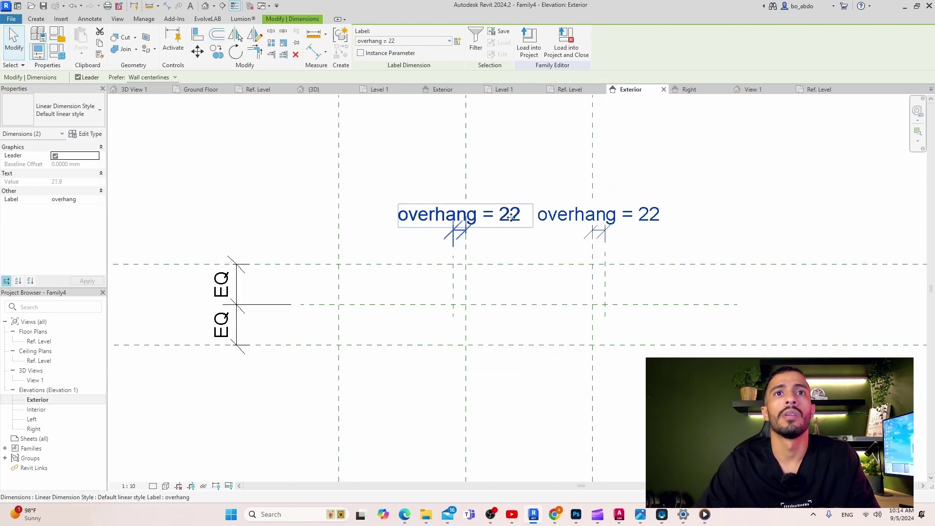
scroll(491, 261, "down", 2)
middle_click_drag(491, 261, 528, 228)
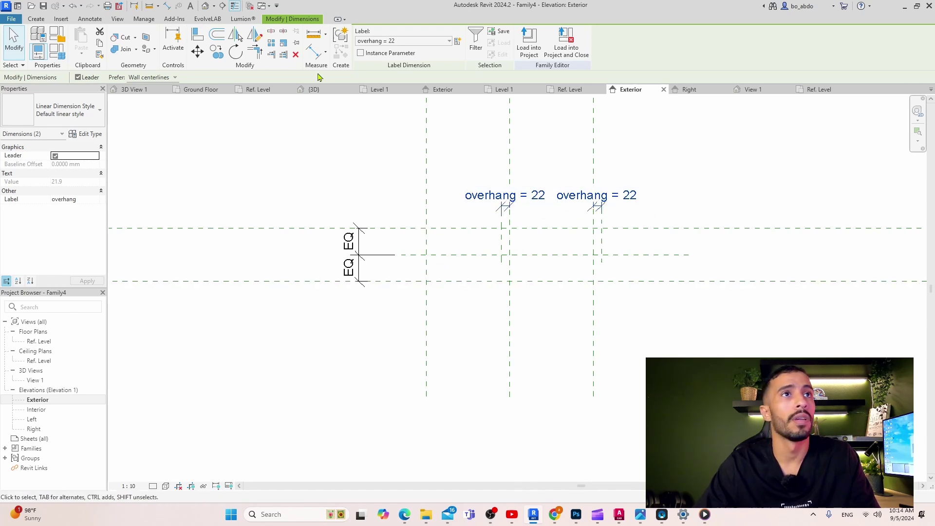
scroll(600, 233, "up", 2)
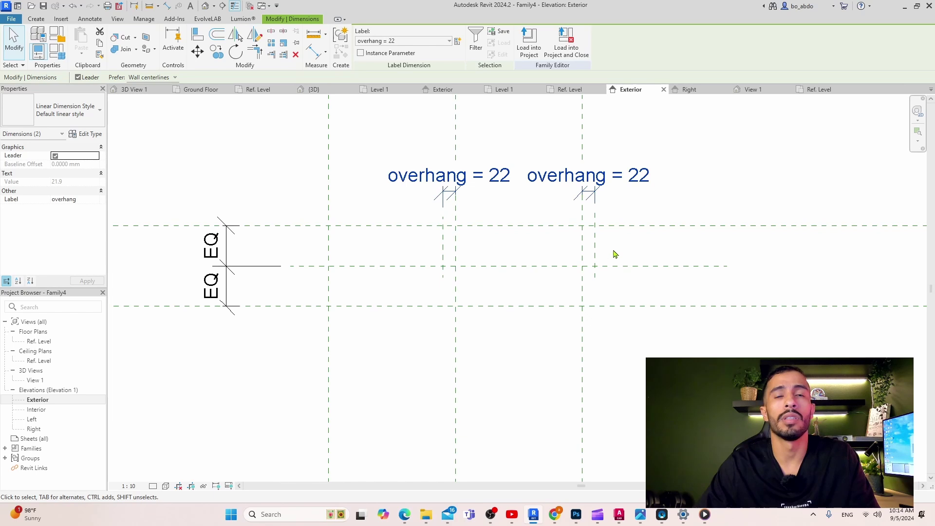
left_click(36, 20)
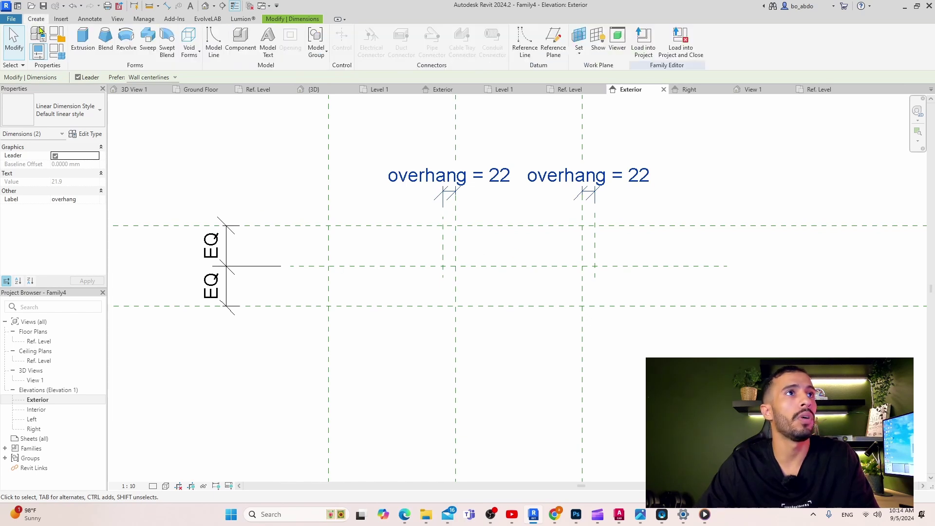
Start an extrusion sketch by picking the left, right and lower reference planes
left_click(82, 41)
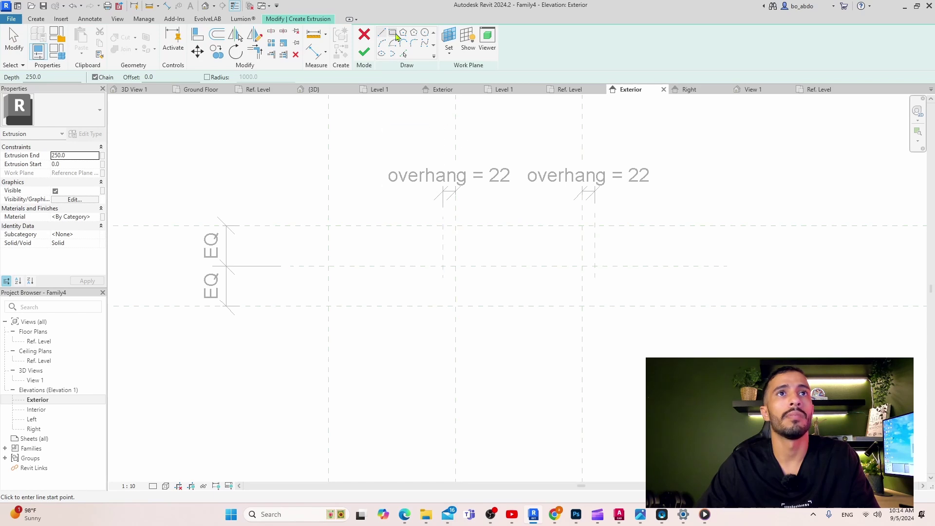
left_click(402, 57)
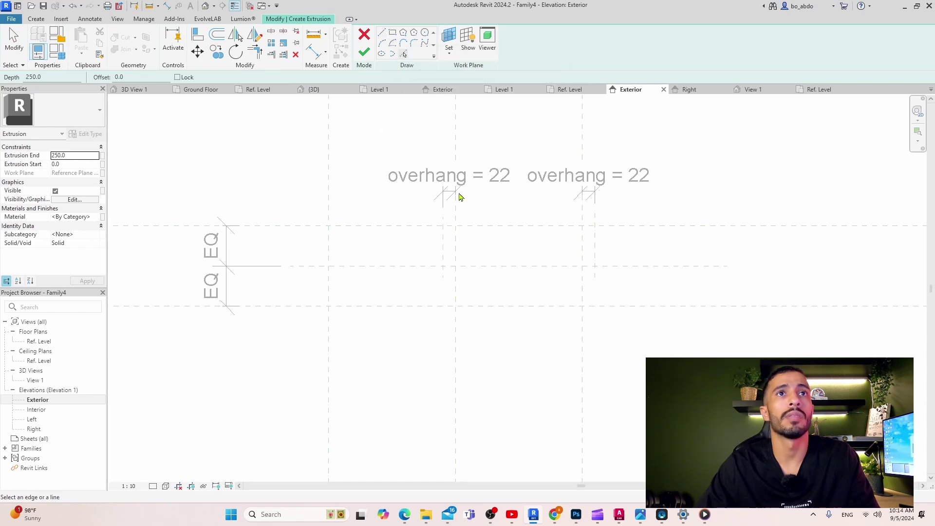
scroll(456, 233, "up", 2)
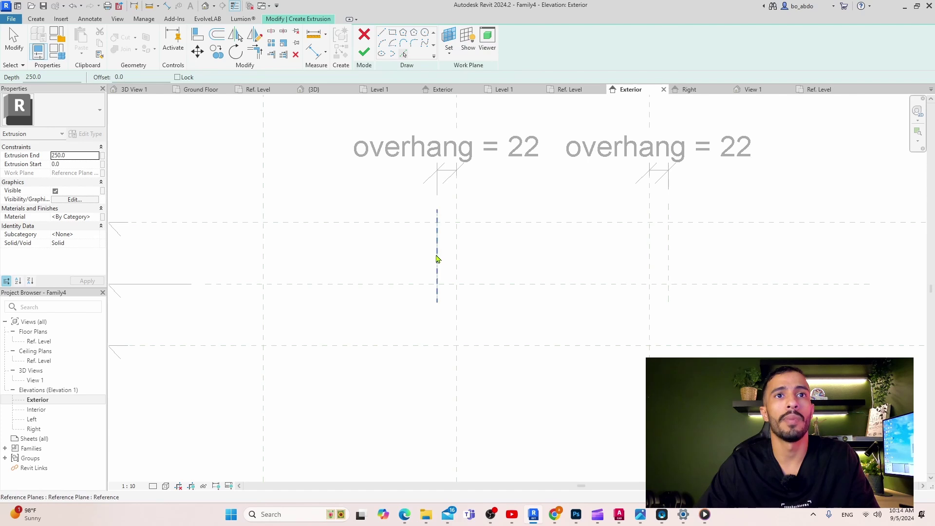
middle_click_drag(530, 256, 495, 263)
scroll(462, 243, "up", 1)
left_click(303, 253)
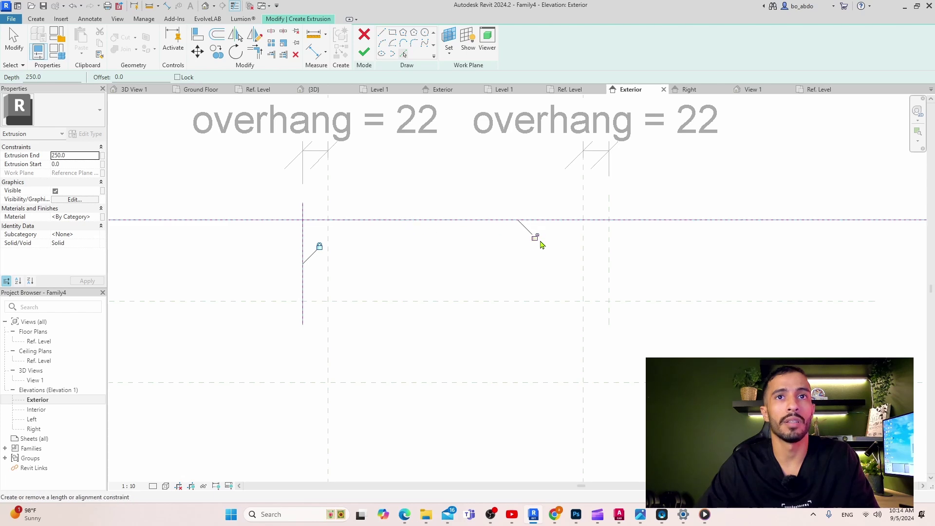
left_click(535, 239)
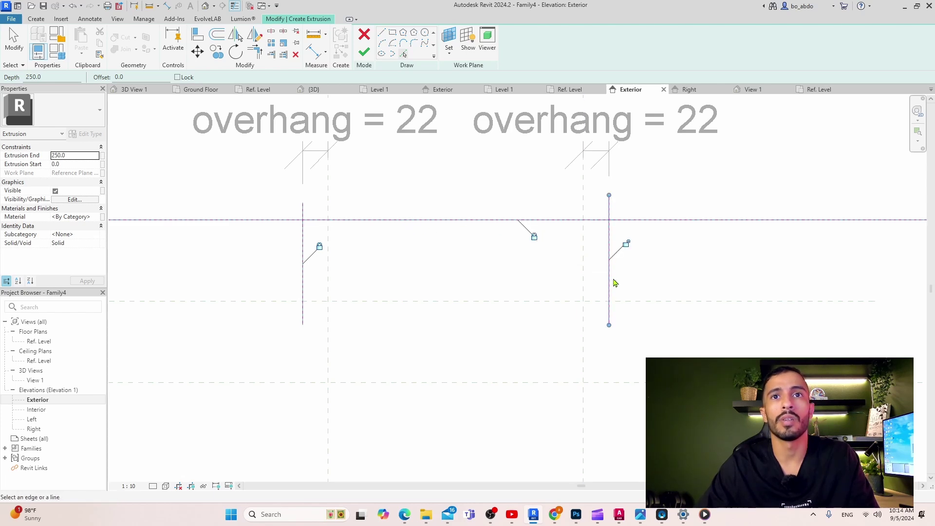
left_click(504, 302)
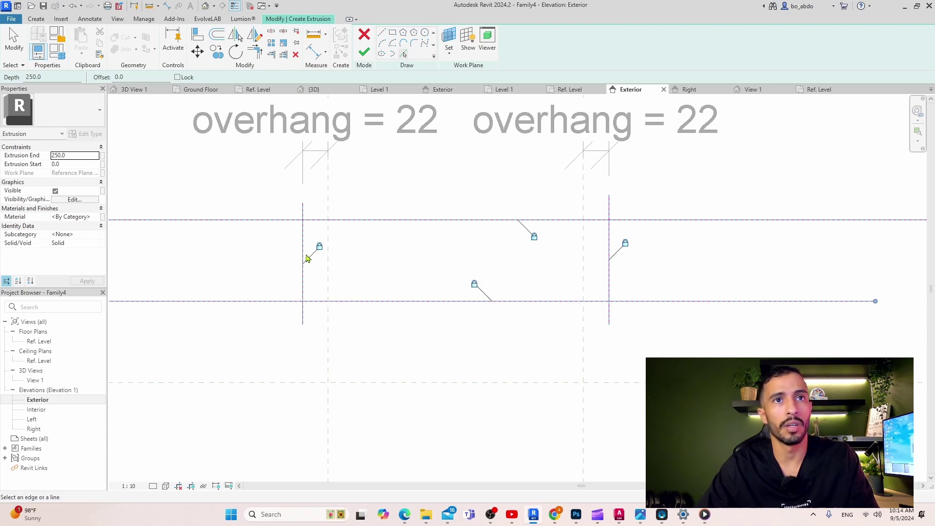
Trim the sketch into a closed rectangle, finish the extrusion and view it in 3D
left_click(253, 59)
left_click(304, 233)
left_click(318, 221)
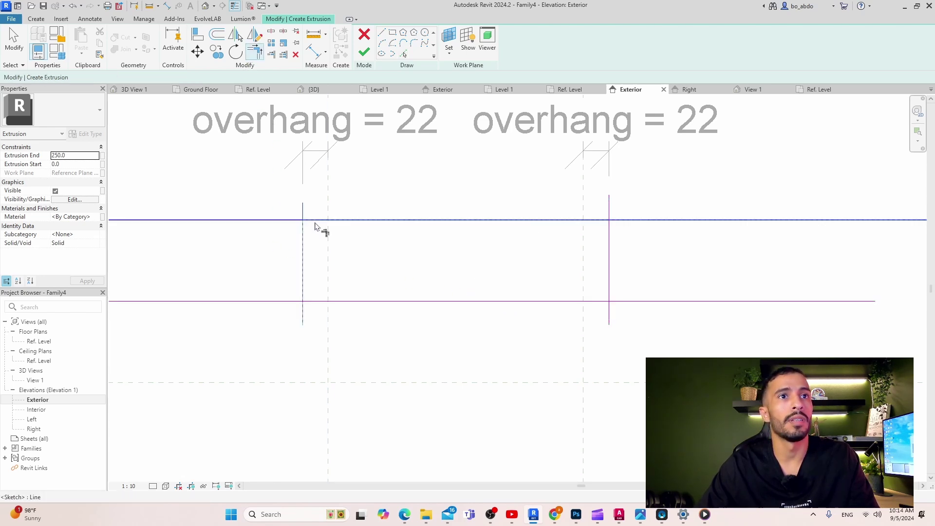
left_click(608, 238)
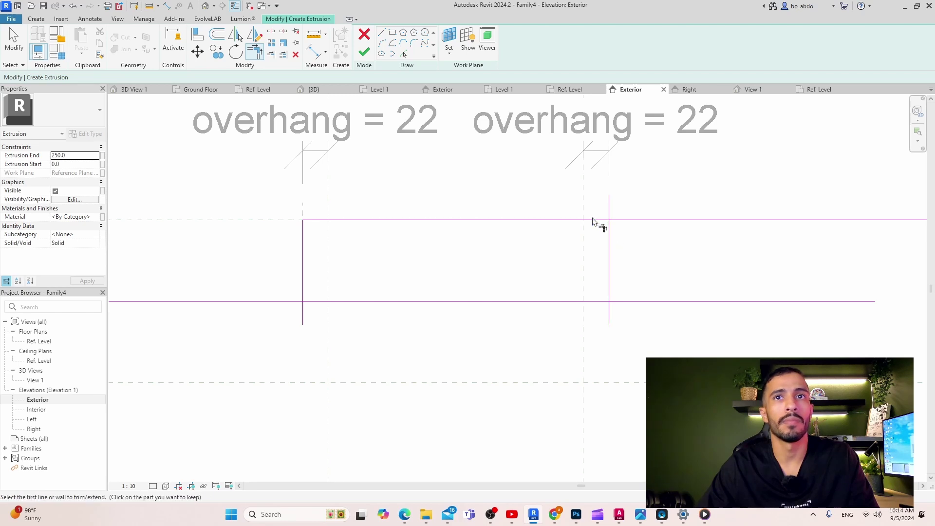
left_click(608, 238)
left_click(586, 301)
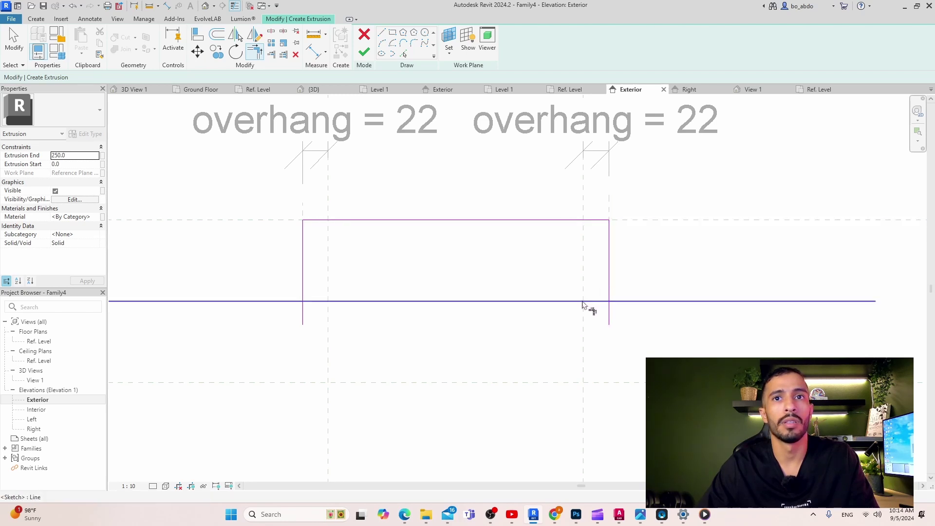
left_click(608, 285)
left_click(376, 302)
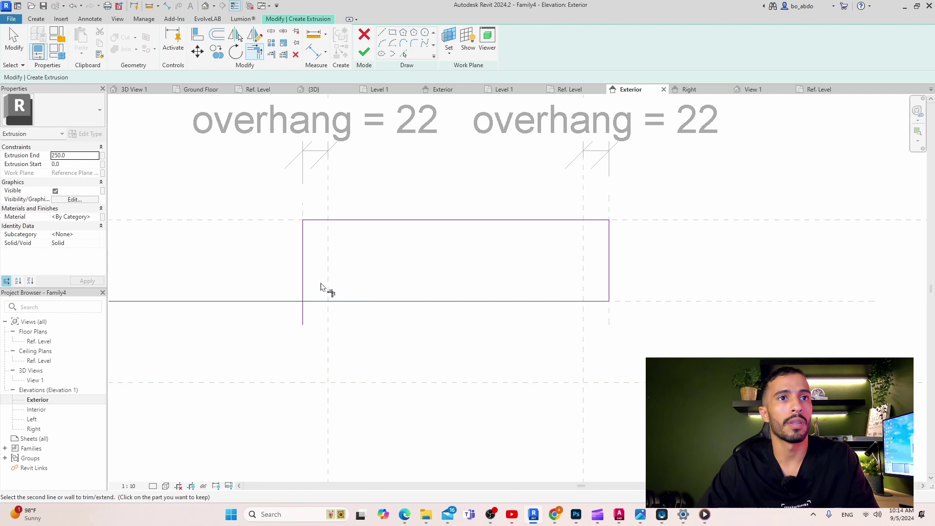
left_click(303, 277)
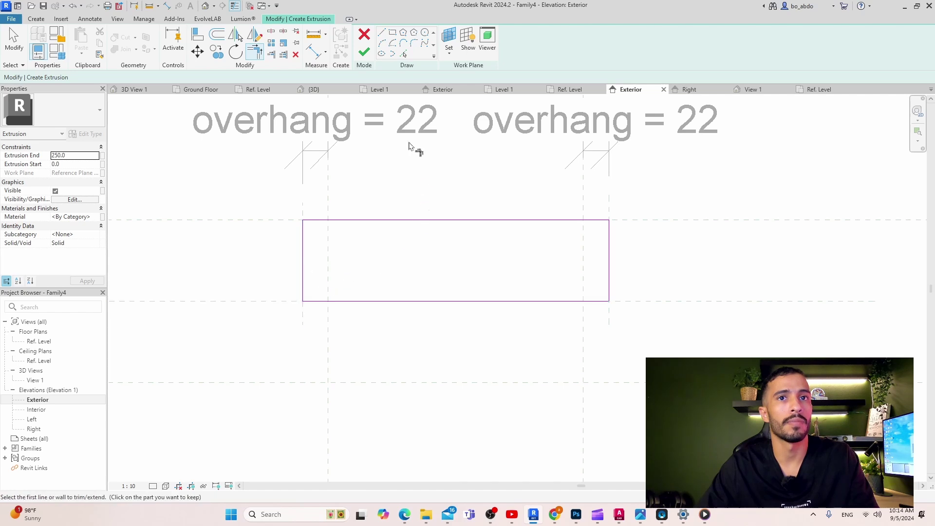
left_click(364, 52)
scroll(484, 210, "down", 2)
left_click(205, 6)
Show the 240 × 112 × 70 mm standard brick size photo over the model
middle_click_drag(564, 305, 467, 247)
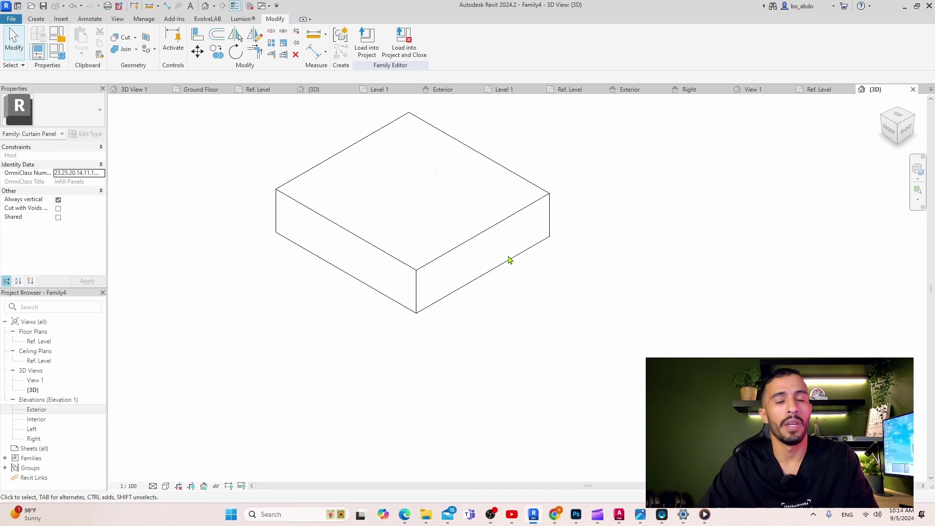
mouse_move(597, 514)
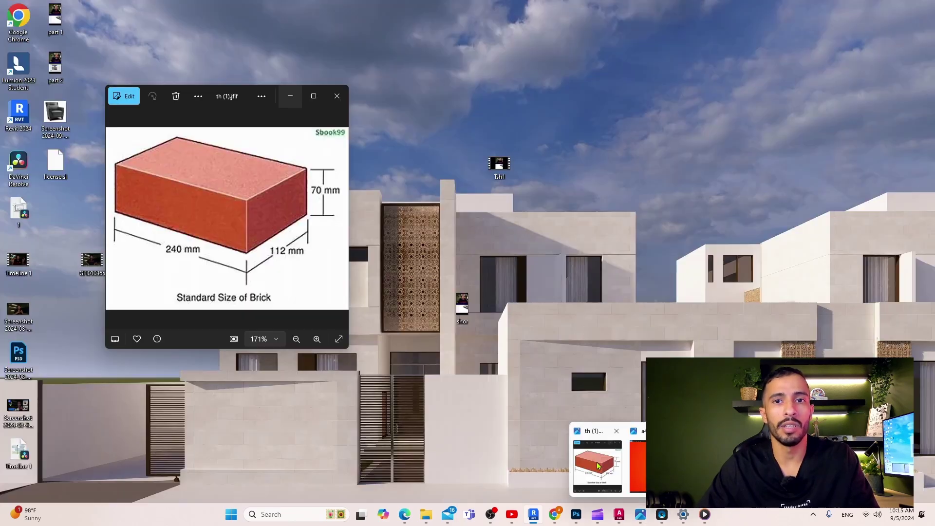
left_click(599, 466)
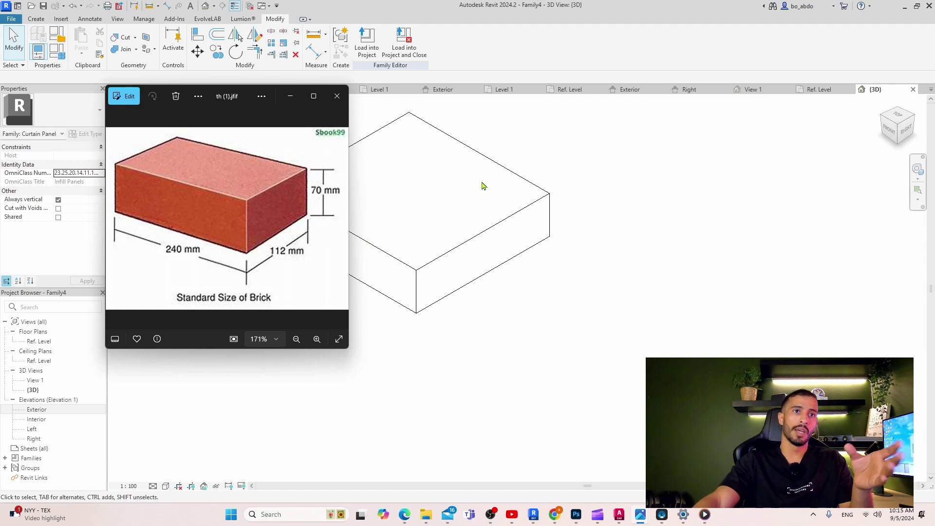
Set the extrusion to run from -56 to 56, making it 112 mm thick
left_click(290, 96)
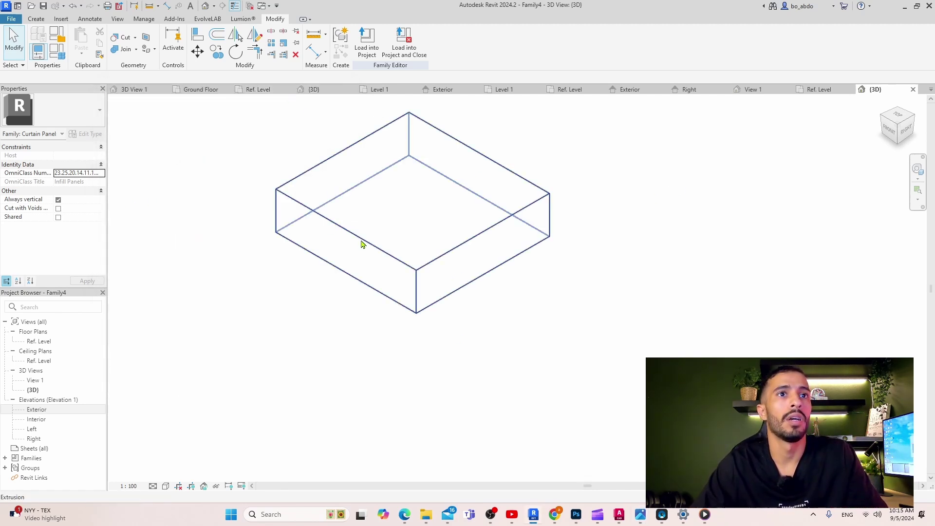
left_click(362, 244)
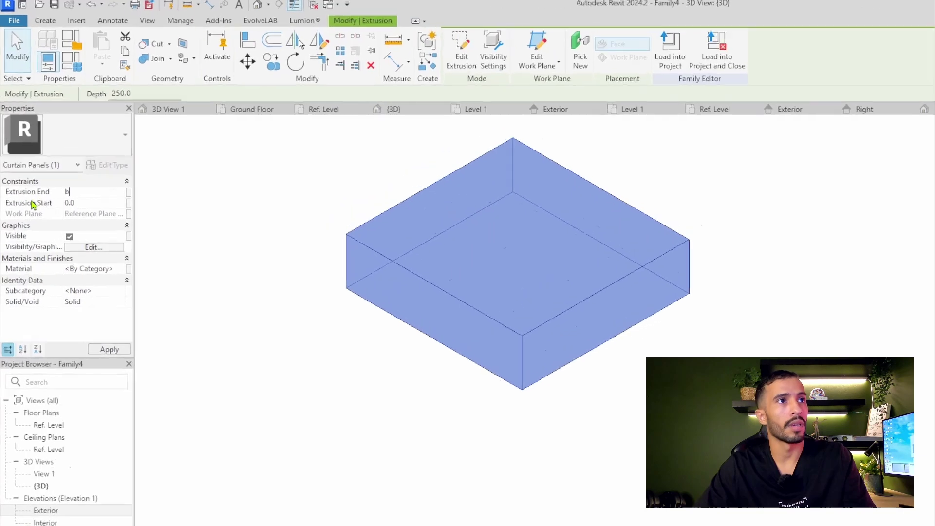
type("b")
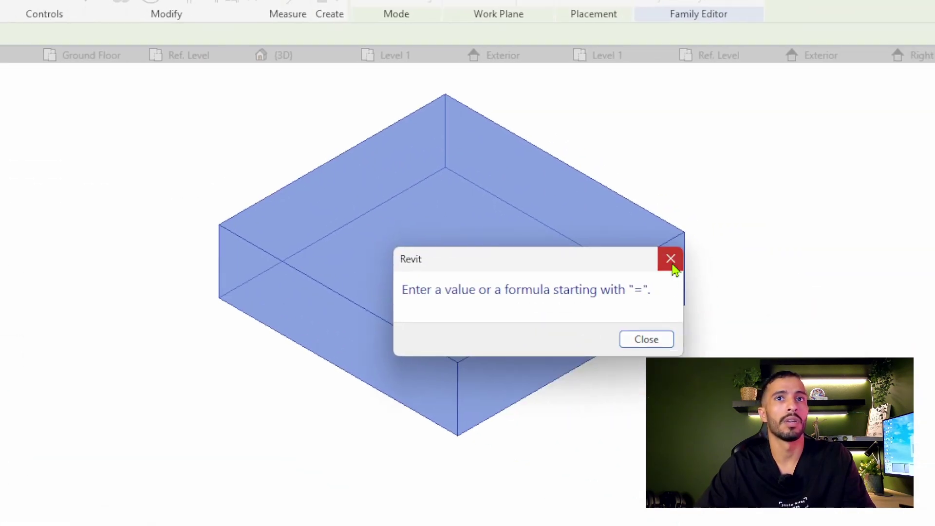
left_click(920, 355)
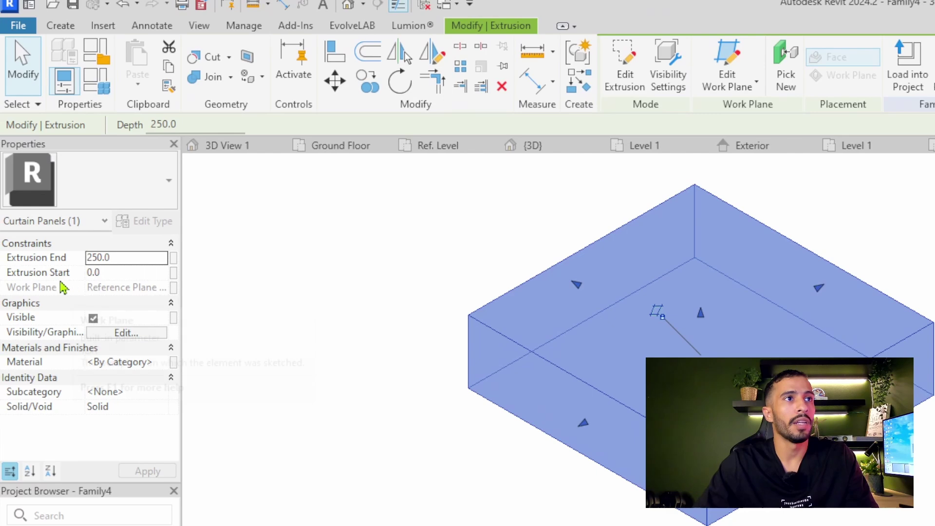
left_click(117, 259)
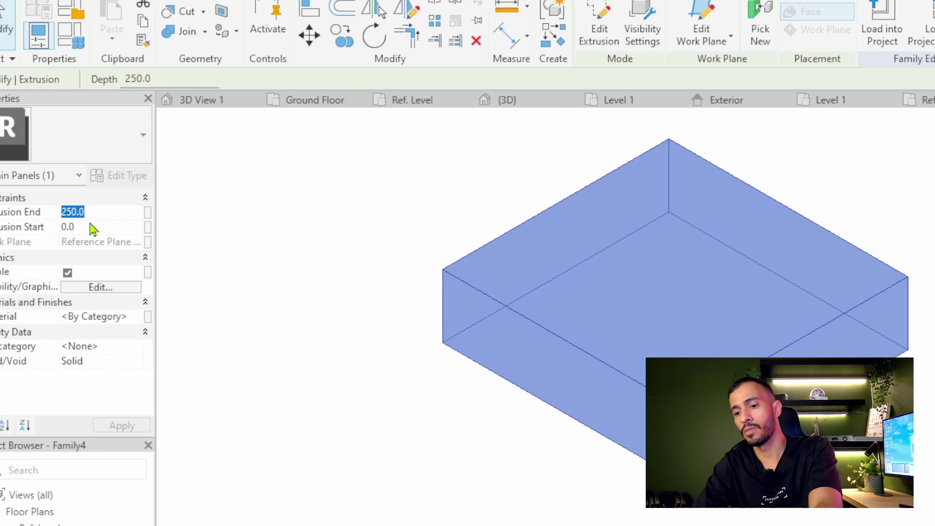
type("56")
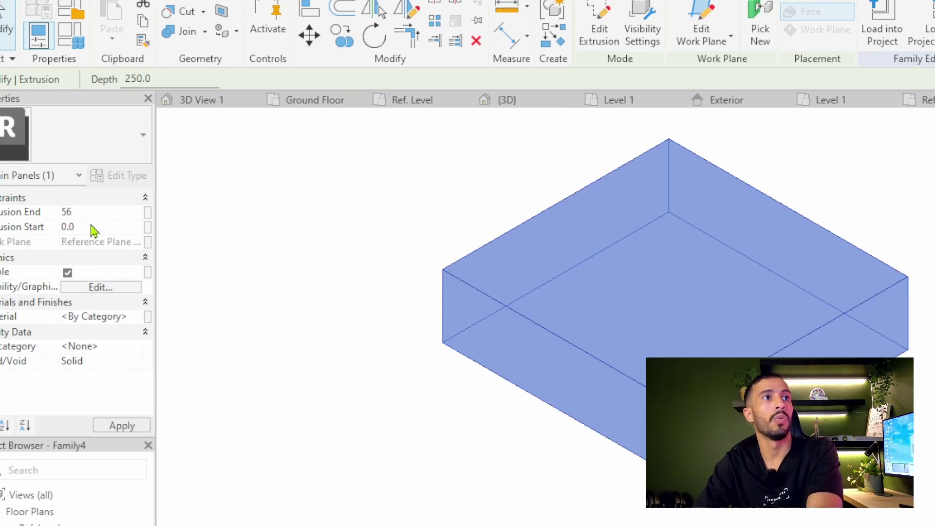
left_click(89, 228)
type("-56")
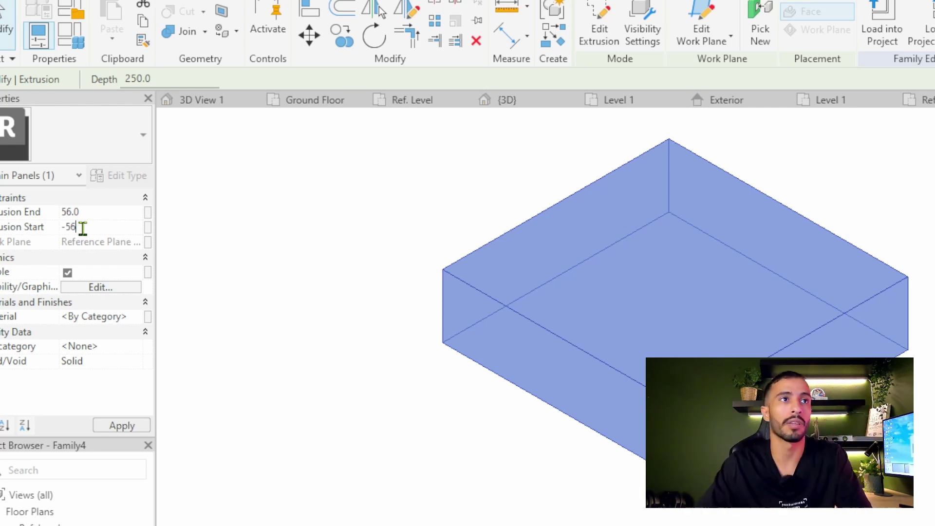
key("Return")
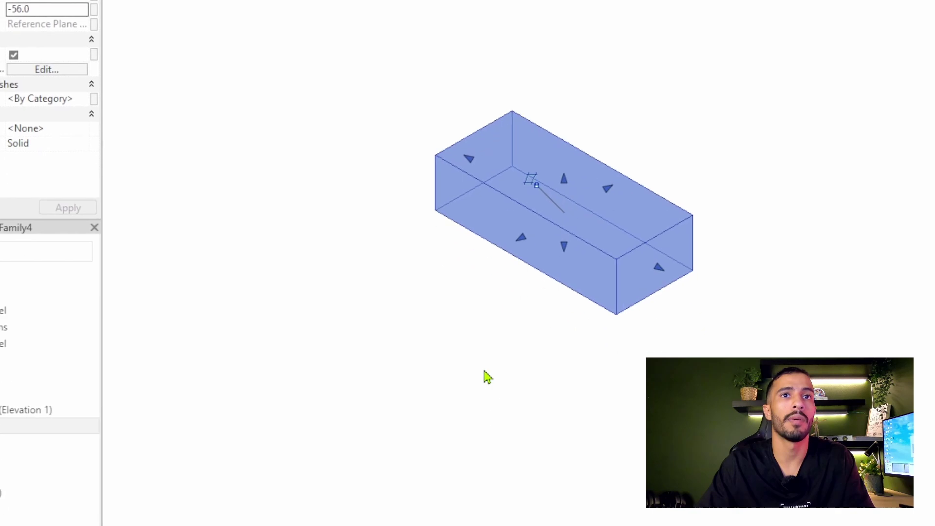
left_click(457, 290)
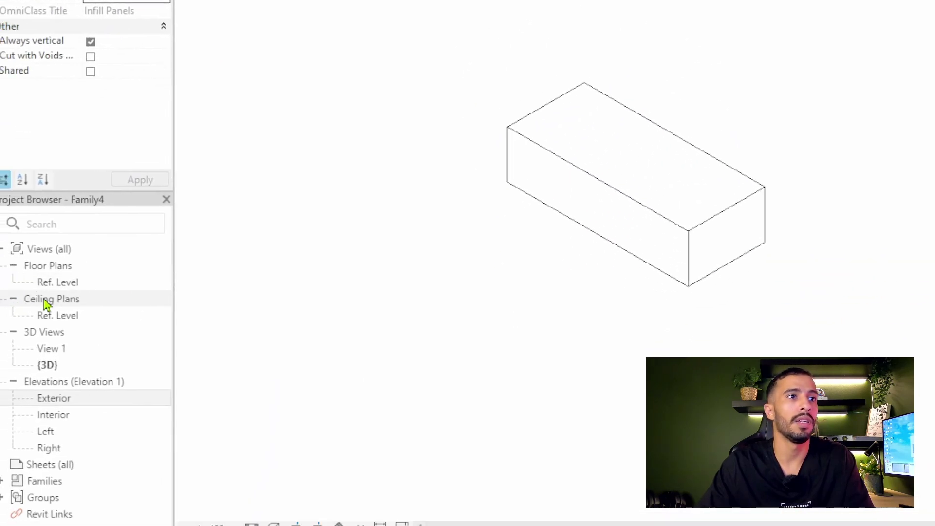
Return to the Exterior elevation view
left_click(72, 399)
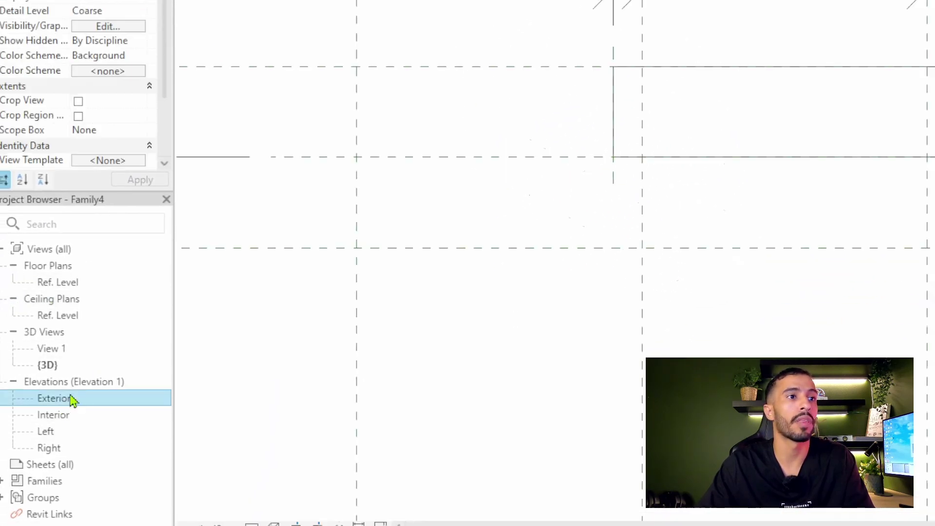
double_click(71, 399)
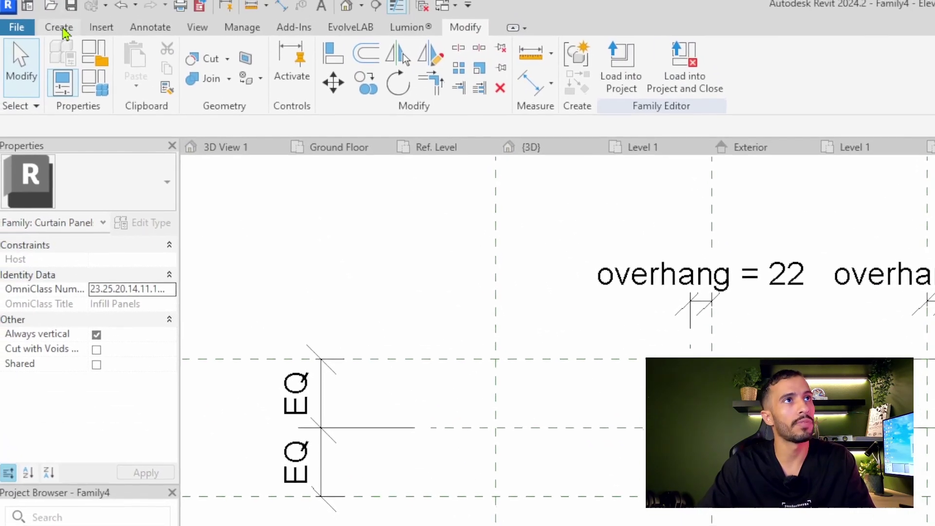
left_click(66, 35)
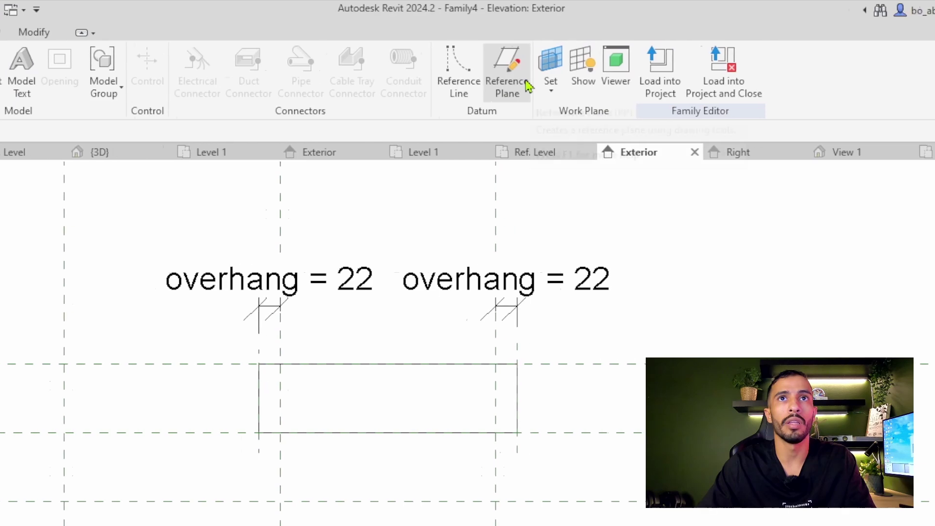
Draw two more vertical reference planes in the lower area of the elevation
left_click(476, 85)
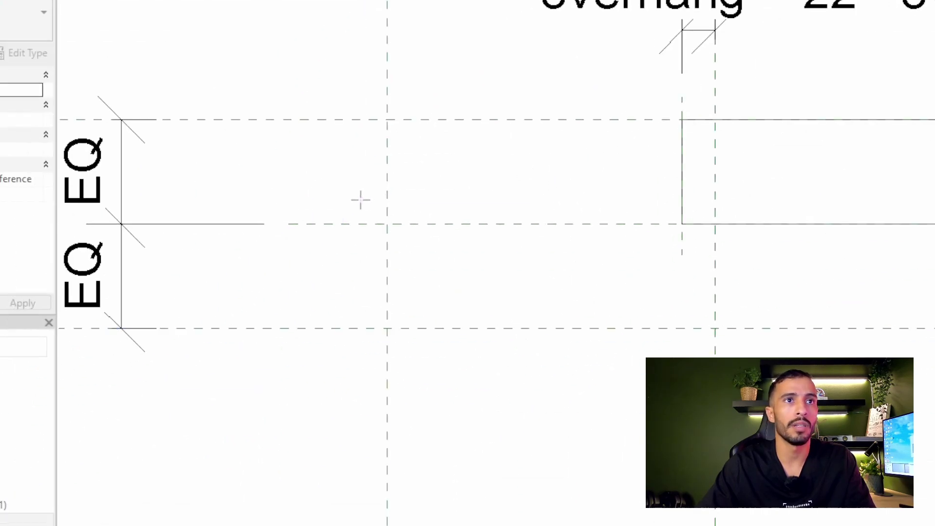
left_click(360, 200)
left_click(360, 367)
scroll(769, 217, "up", 1)
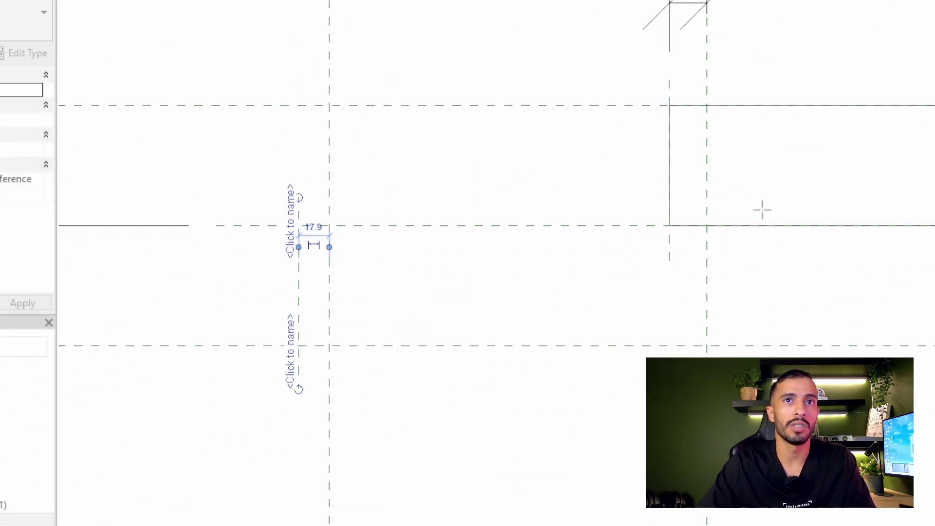
left_click(757, 198)
left_click(758, 336)
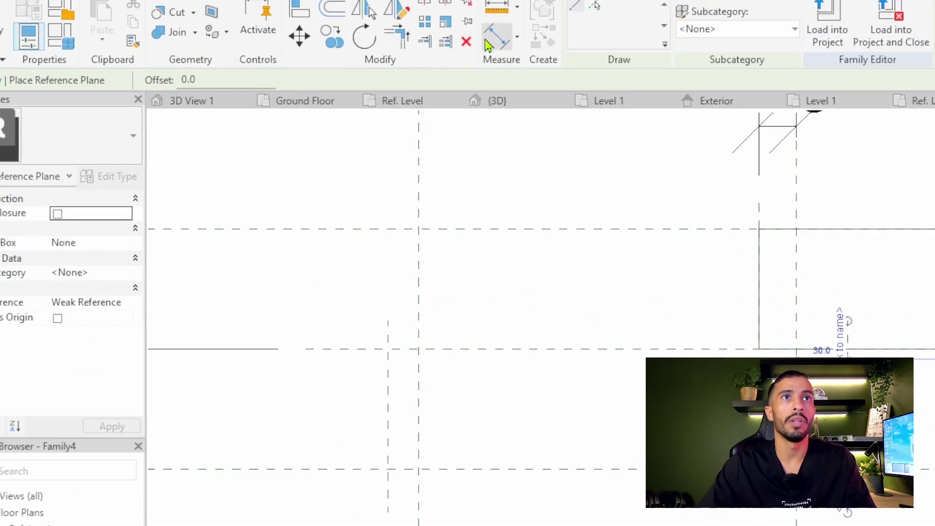
Place aligned dimensions of 18 and 30 between the new reference-plane pairs
left_click(487, 46)
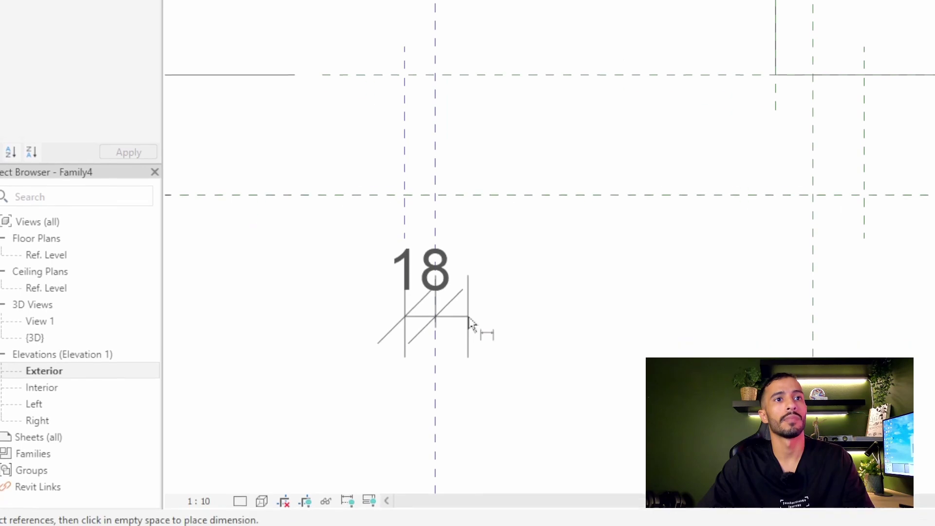
left_click(321, 304)
left_click(664, 219)
left_click(714, 239)
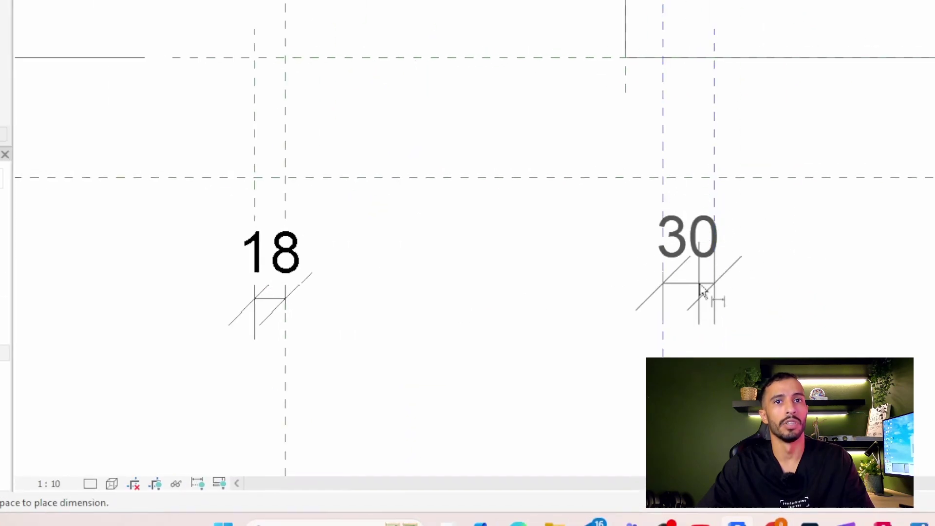
left_click(707, 302)
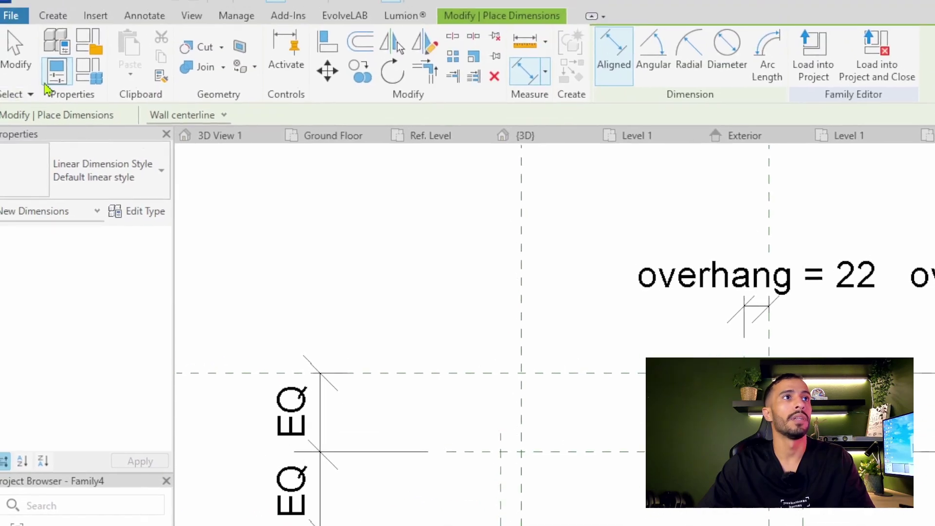
left_click(15, 48)
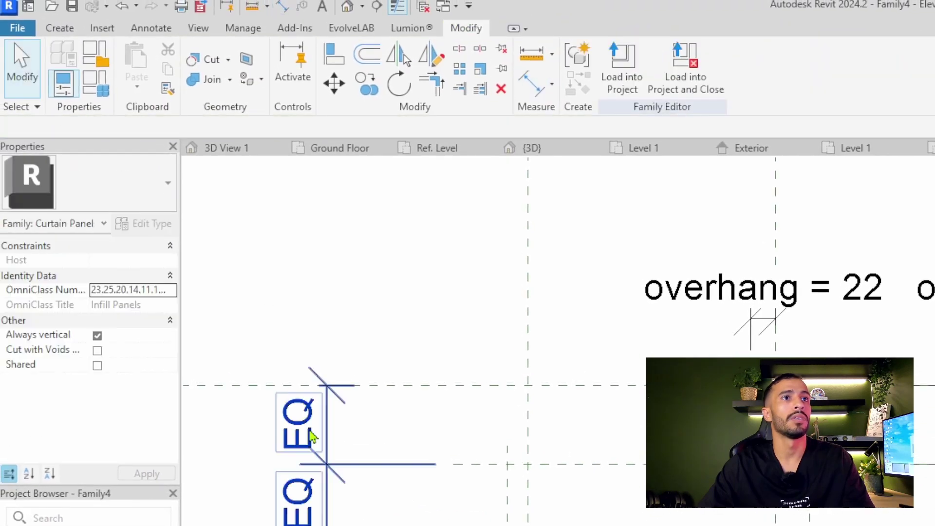
Label both the 18 and 30 dimensions with the overhang parameter (22)
mouse_move(112, 225)
left_mouse_down()
mouse_move(544, 379)
mouse_move(466, 378)
left_mouse_up()
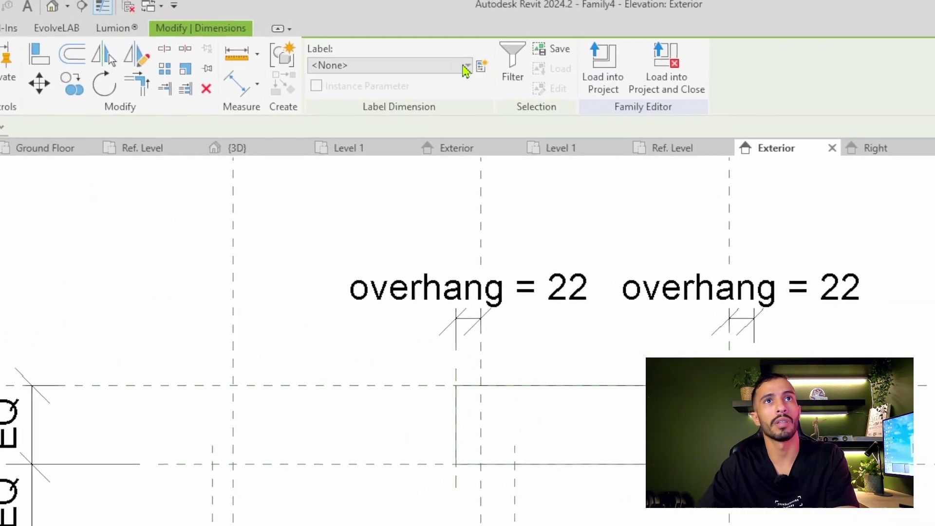
left_click(466, 68)
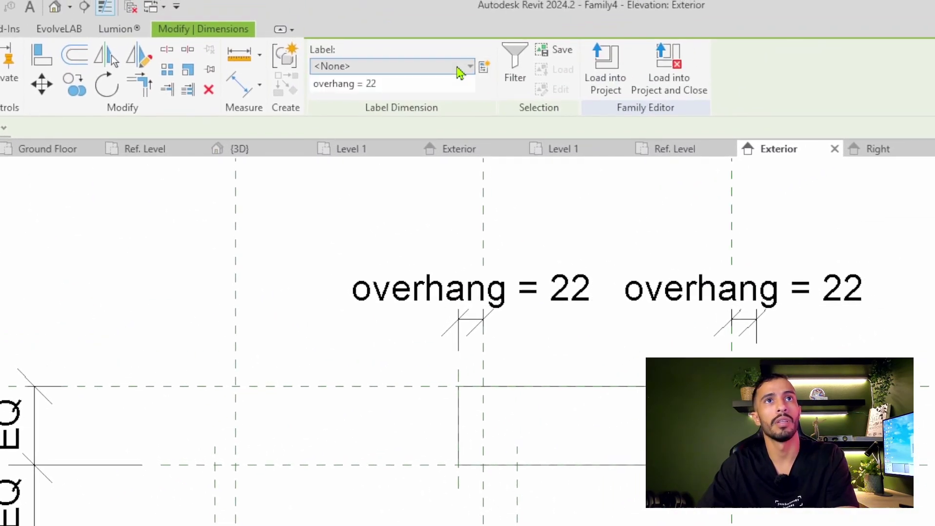
left_click(372, 127)
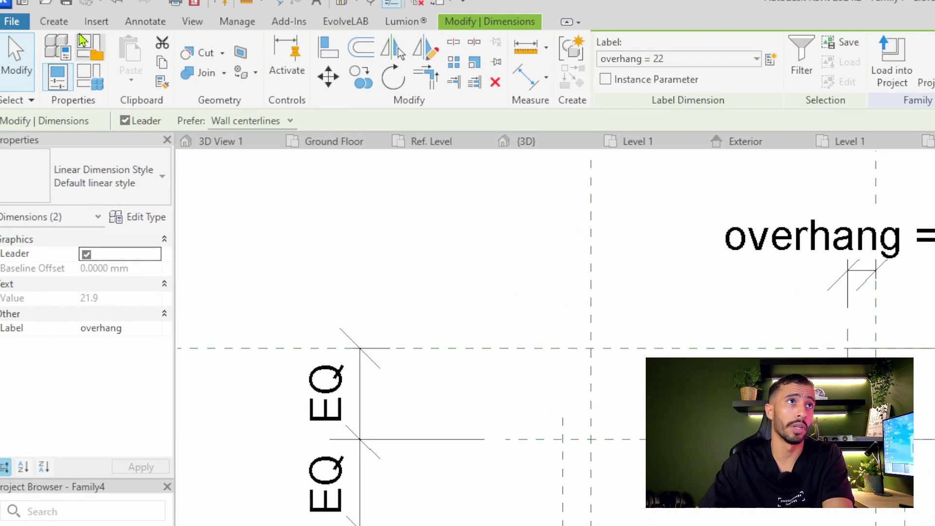
left_click(61, 27)
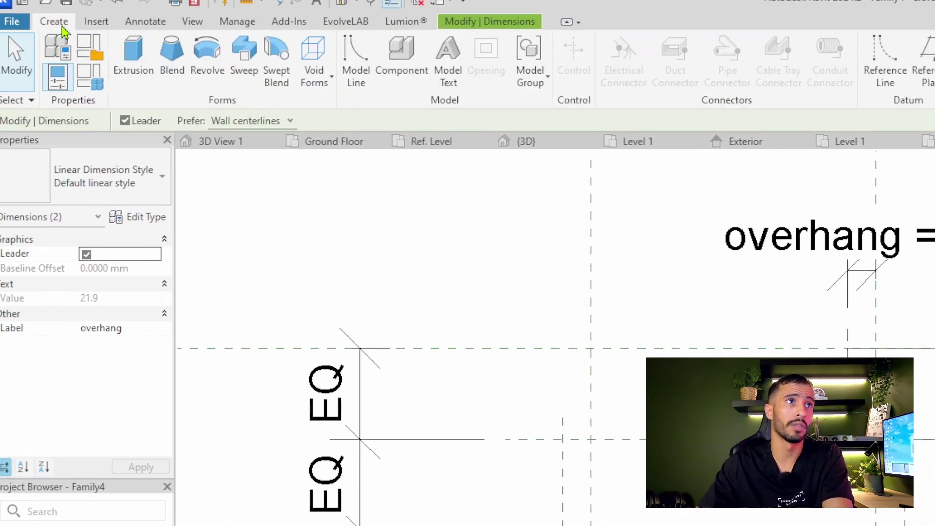
Create a second extrusion from the picked lower reference lines, trimmed into a closed rectangle
left_click(133, 56)
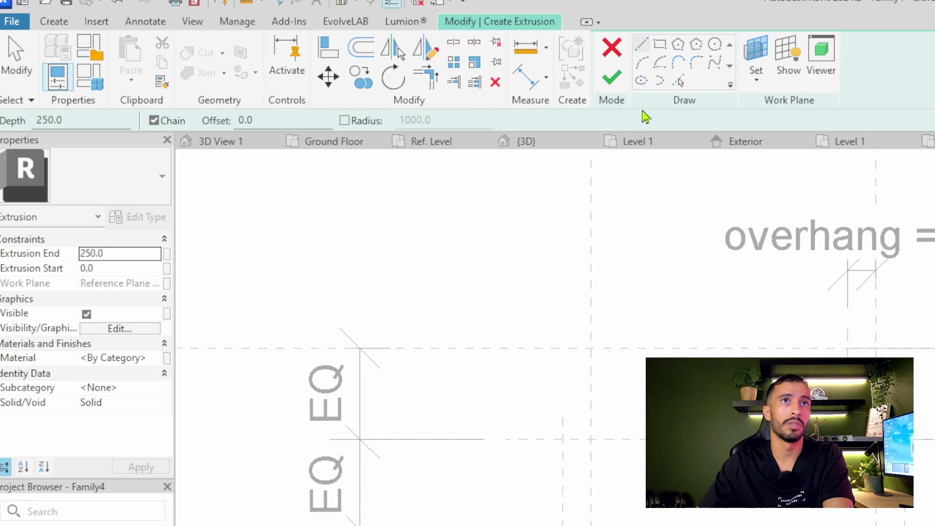
left_click(680, 81)
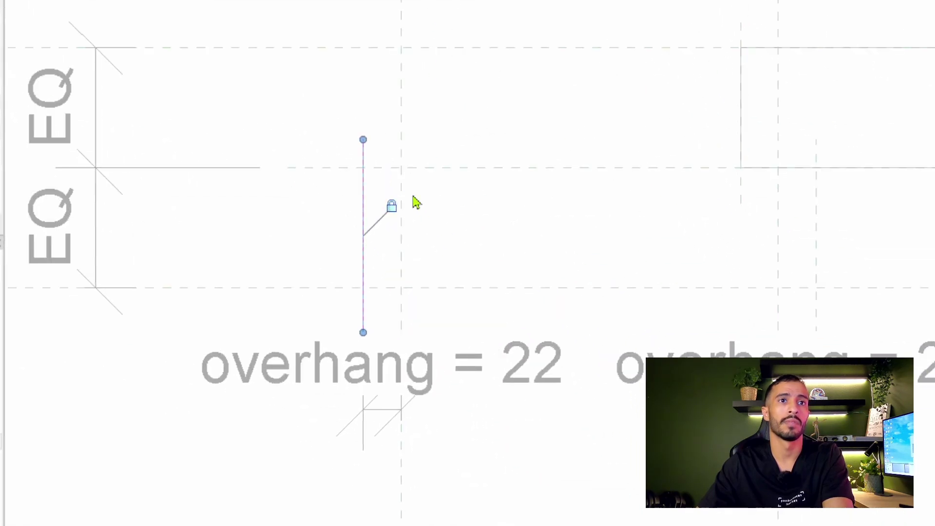
left_click(464, 169)
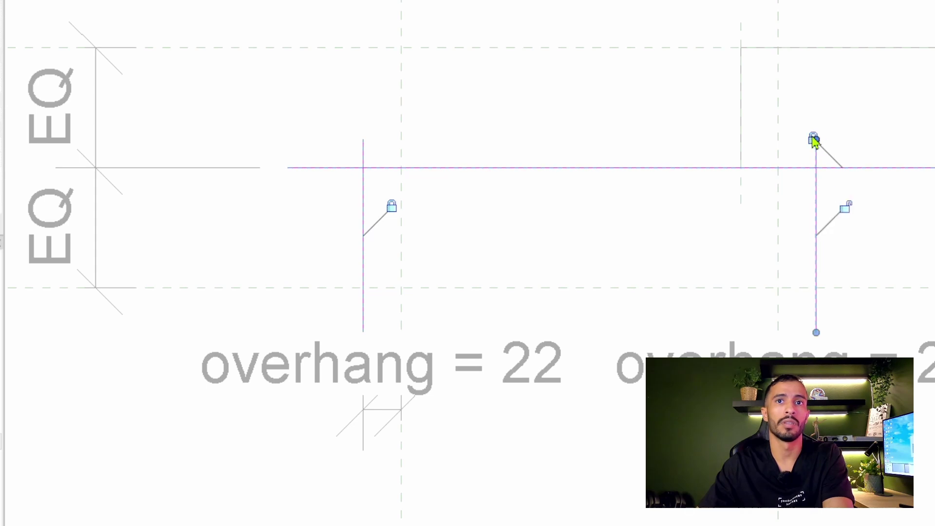
left_click(602, 287)
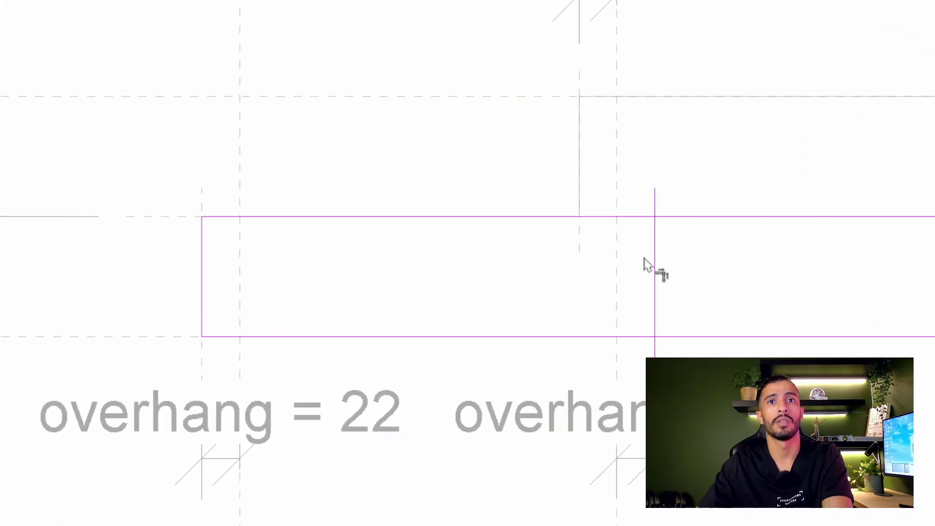
left_click(640, 228)
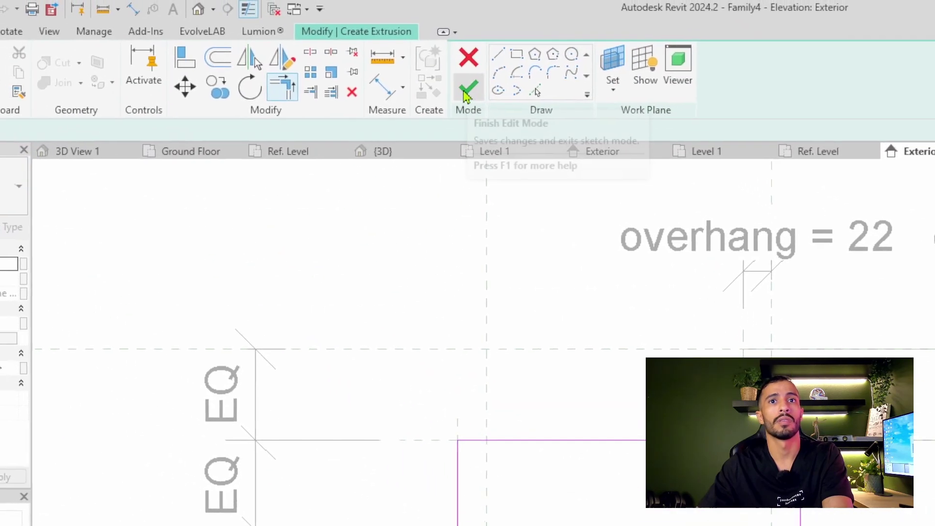
left_click(471, 92)
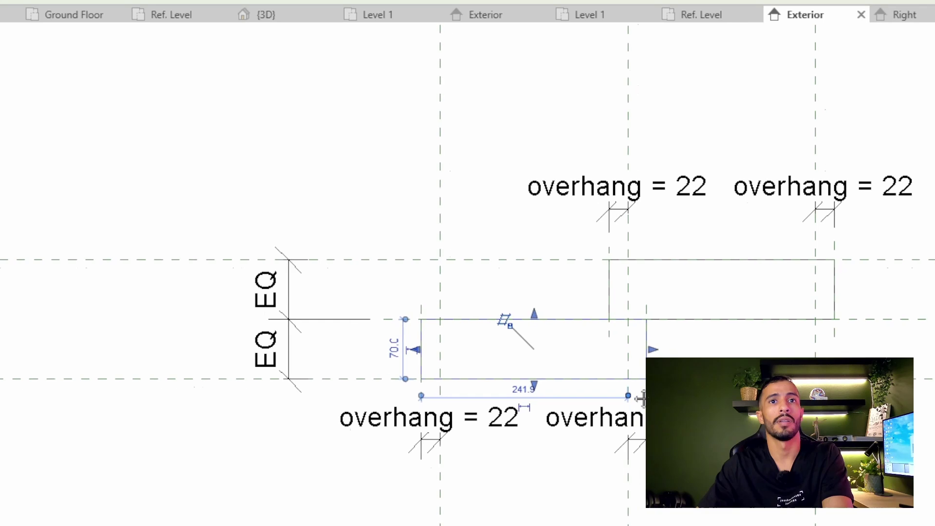
scroll(519, 361, "up", 2)
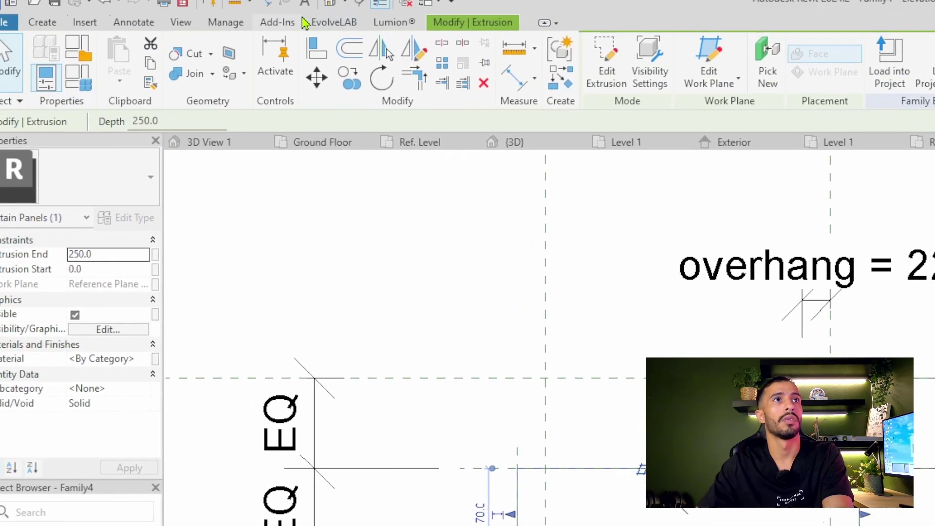
left_click(349, 10)
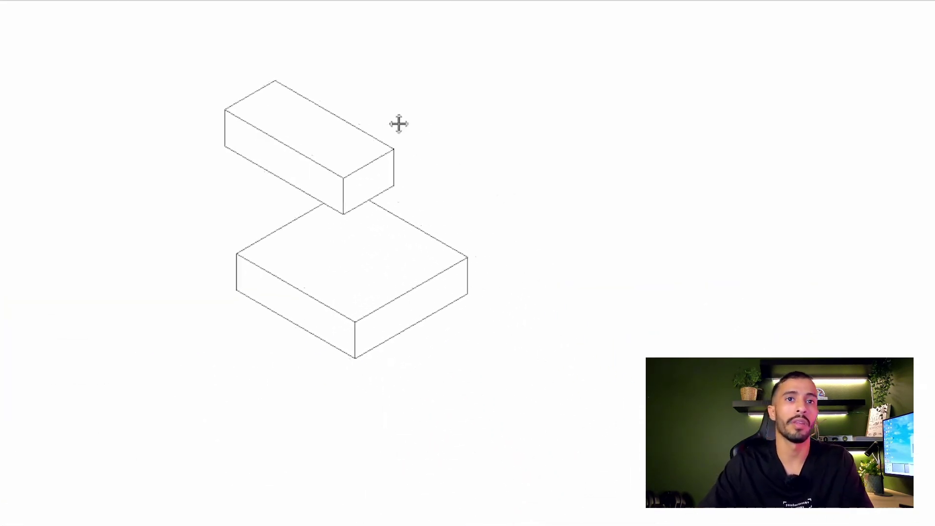
Set the lower box's extrusion from -5 to 56 so the two bricks sit staggered
left_click(365, 319)
type("-56")
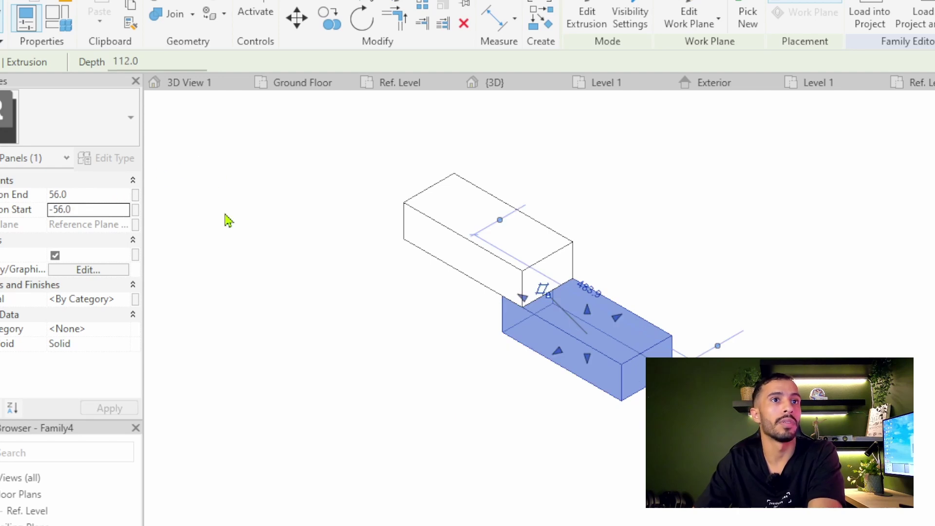
left_click(313, 241)
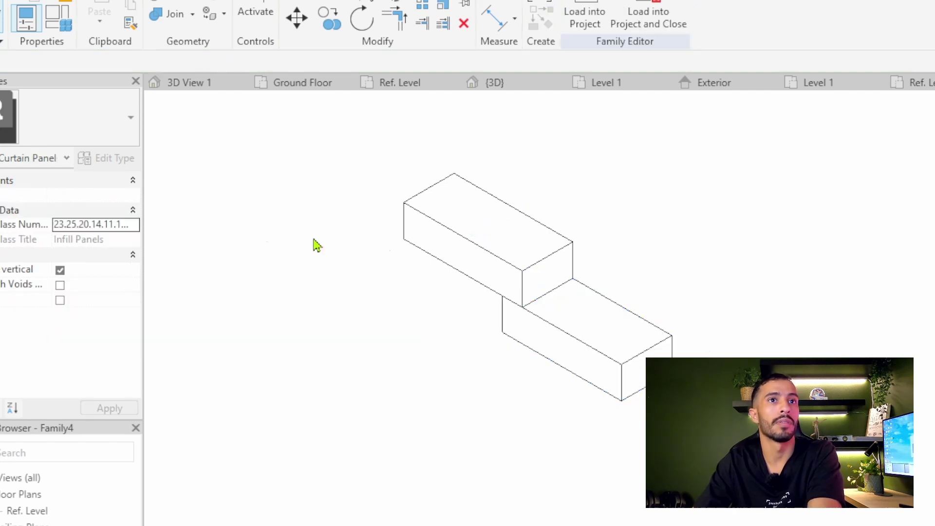
scroll(610, 305, "up", 3)
scroll(546, 271, "down", 5)
mouse_move(470, 407)
middle_mouse_down("shift")
mouse_move(512, 242)
mouse_move(679, 132)
mouse_move(433, 373)
mouse_move(708, 239)
middle_mouse_up("shift")
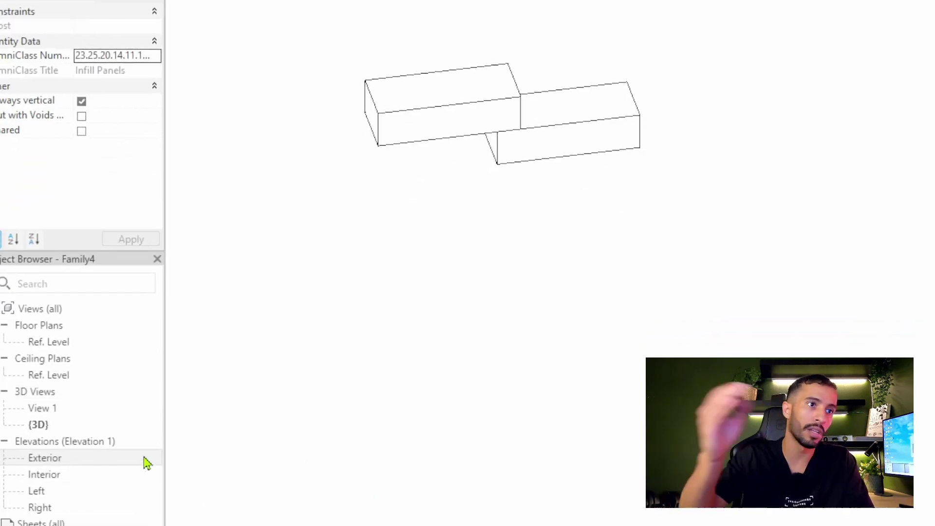
left_click(67, 460)
Open the Ref. Level floor plan showing the bricks from above
left_click(61, 379)
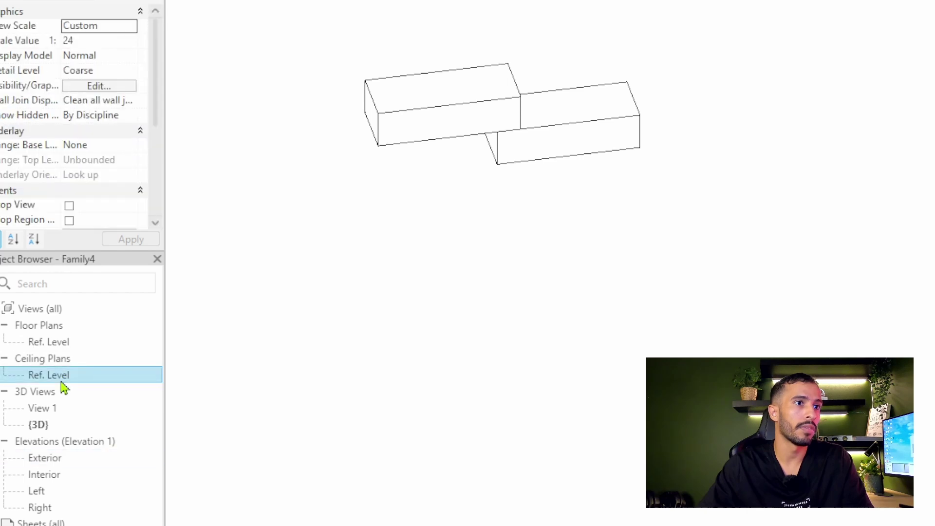
double_click(62, 379)
double_click(59, 343)
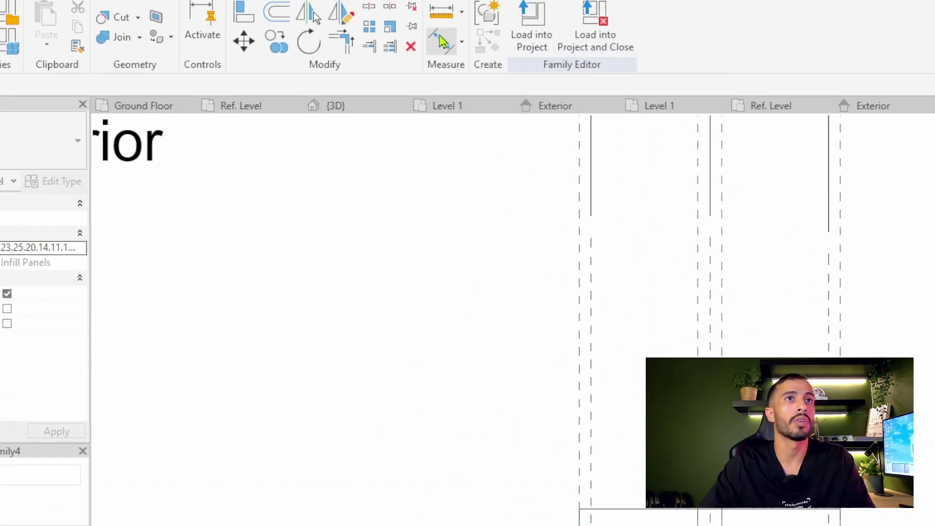
Measure the brick at 56 | 56 from the centre plane with a trial dimension, then delete it
left_click(450, 32)
left_click(510, 223)
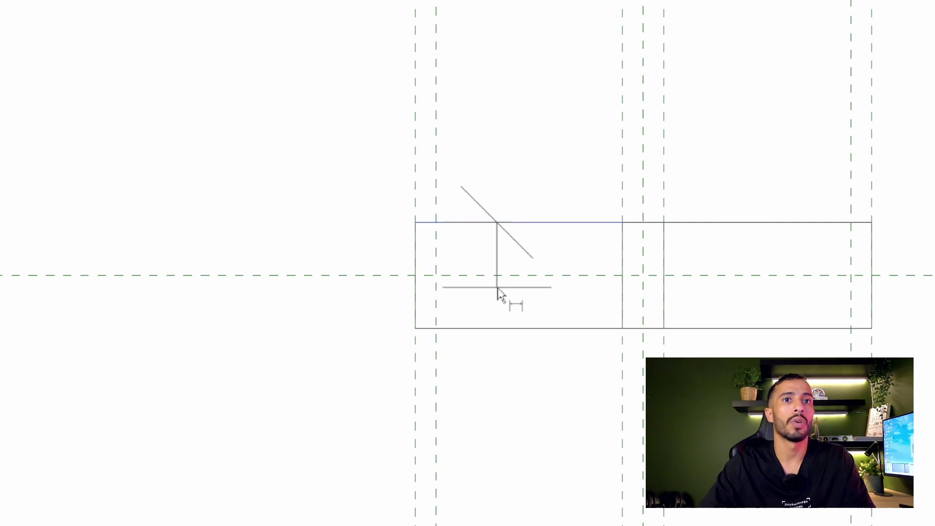
left_click(511, 276)
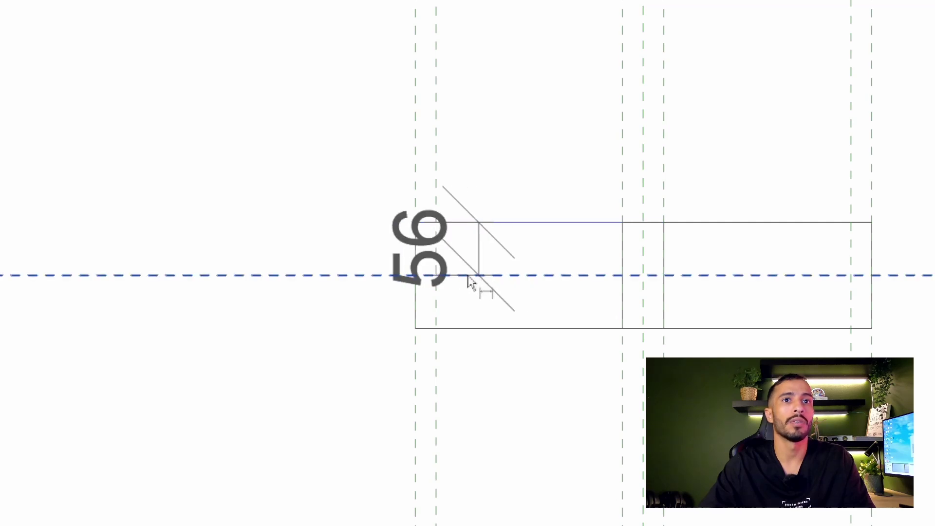
left_click(472, 329)
left_click(262, 357)
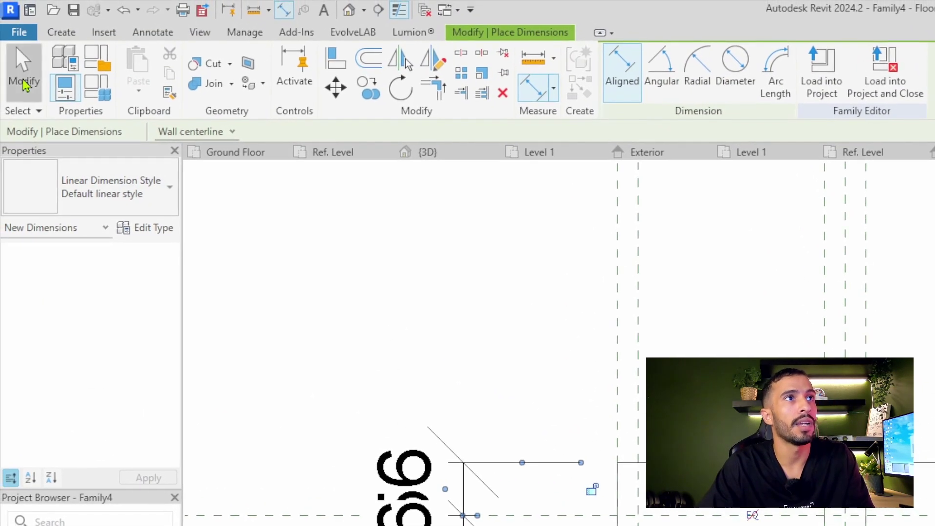
left_click(23, 85)
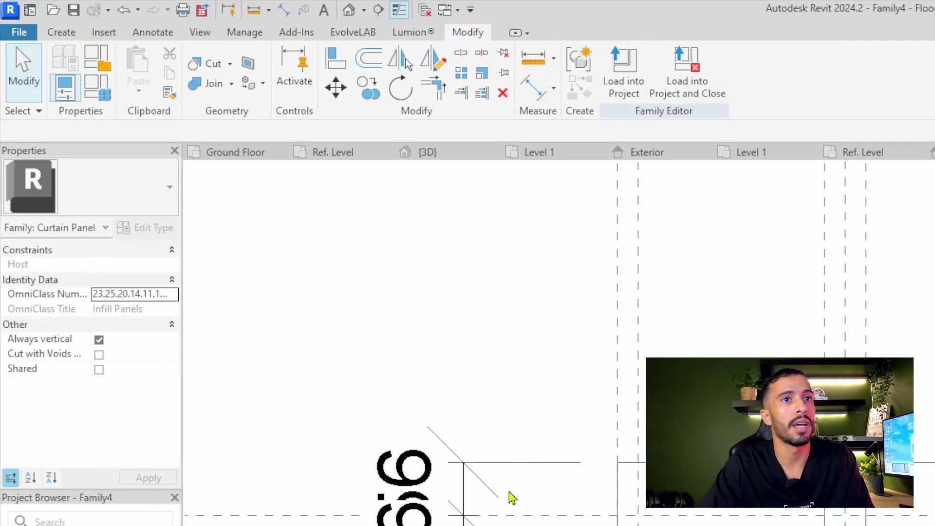
left_click(544, 461)
key("Delete")
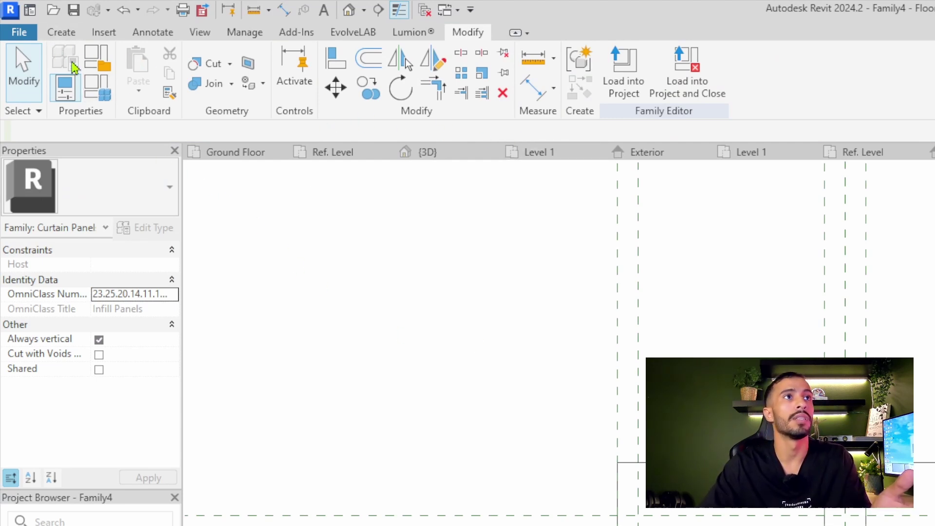
left_click(65, 35)
left_click(932, 73)
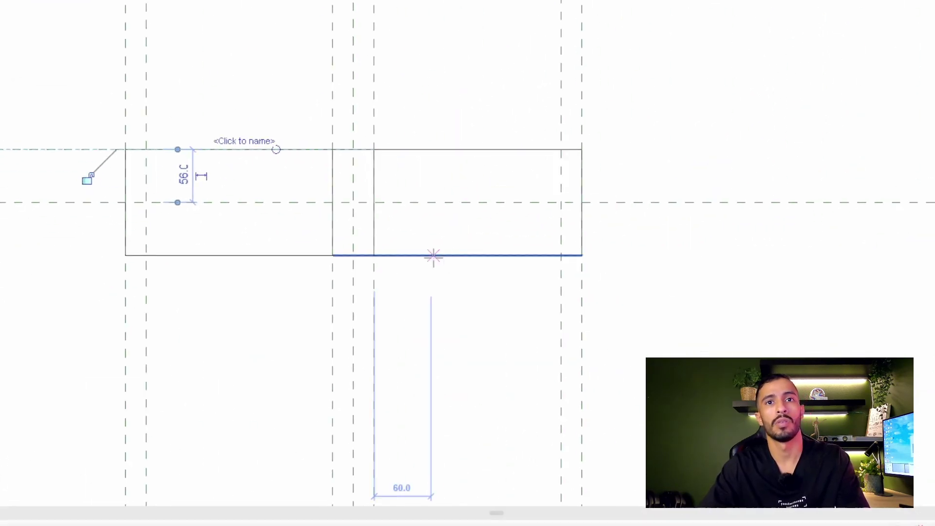
Draw a horizontal reference plane along the bricks' bottom long face
left_click(433, 256)
left_click(862, 255)
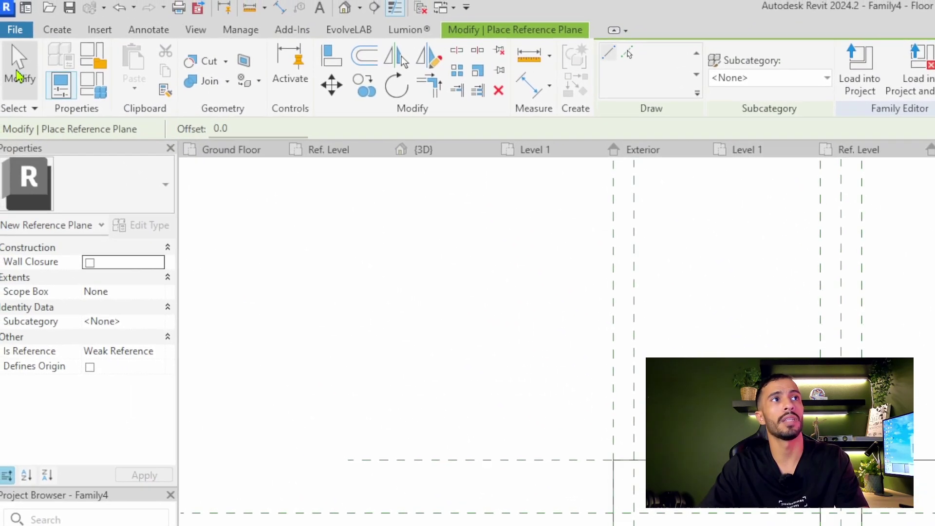
left_click(16, 74)
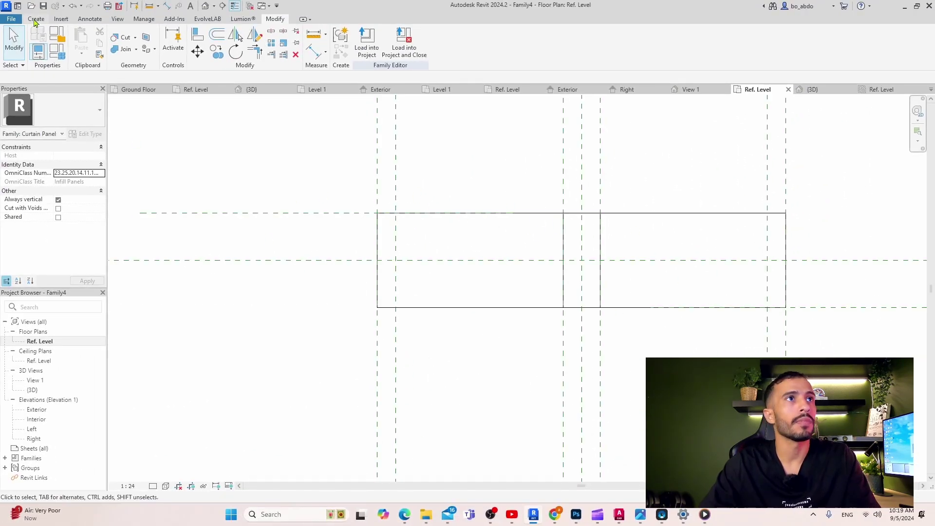
left_click(307, 56)
scroll(444, 190, "down", 2)
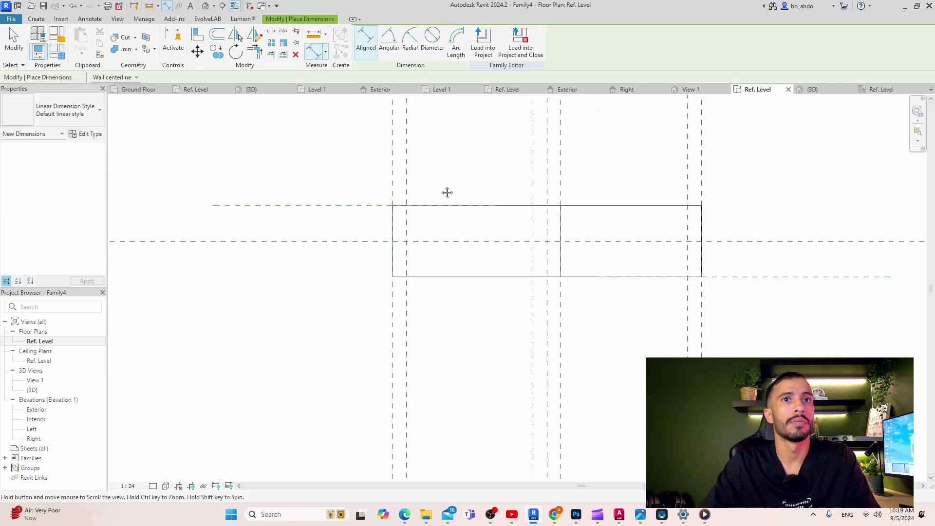
left_click(197, 34)
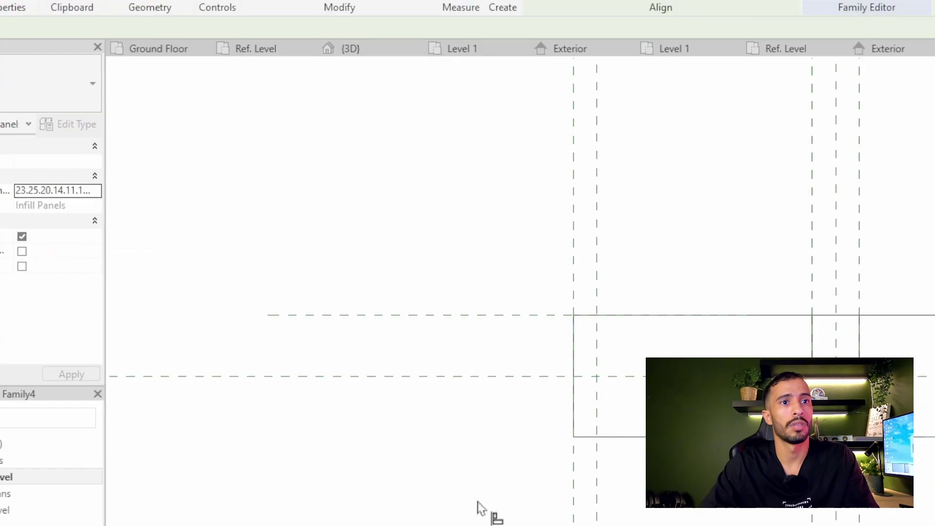
key("Escape")
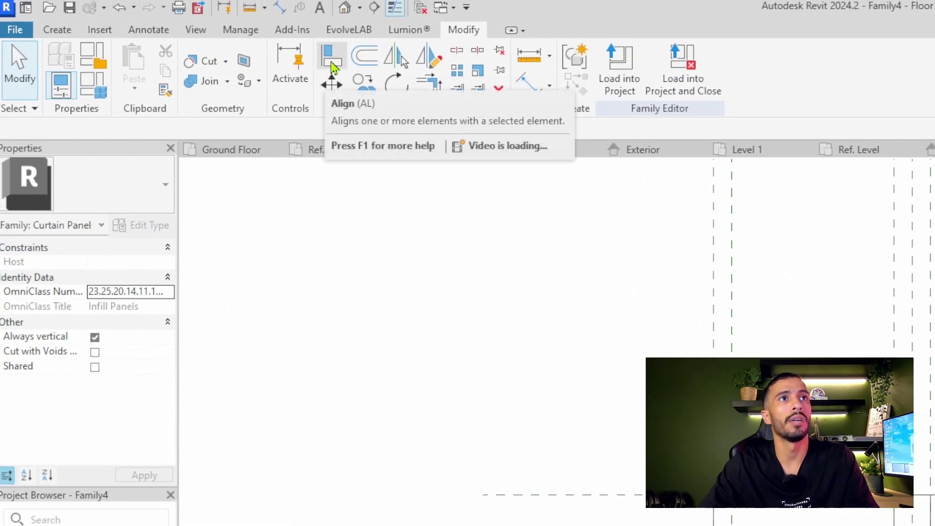
Align the panel rectangle's top edge to the upper reference plane and lock it
left_click(332, 65)
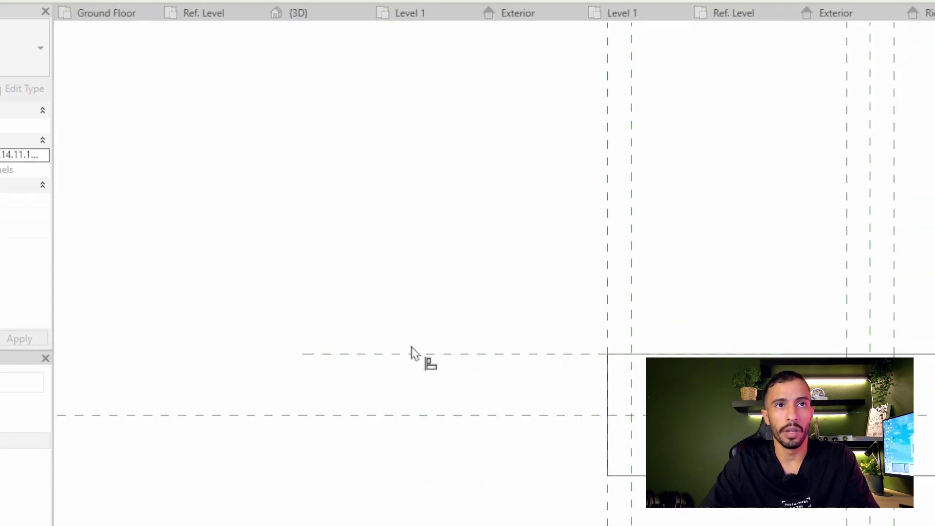
left_click(469, 354)
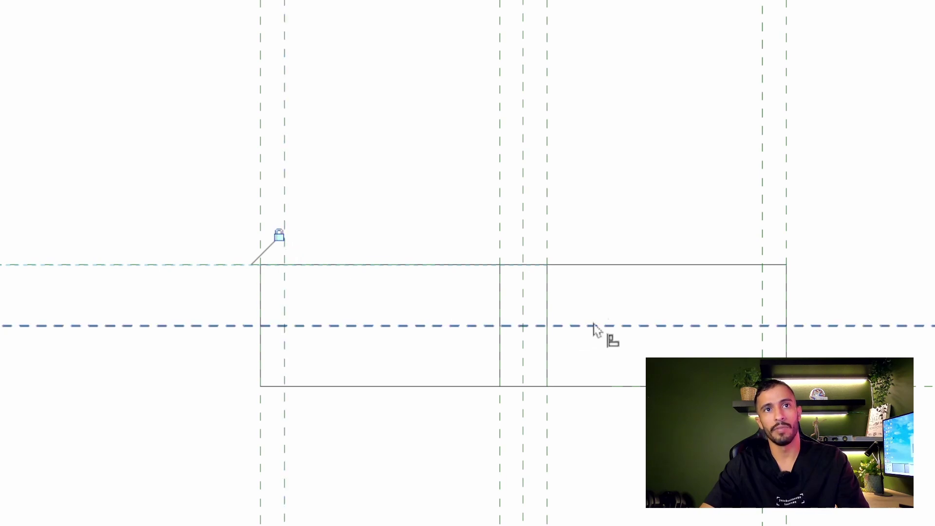
left_click(684, 265)
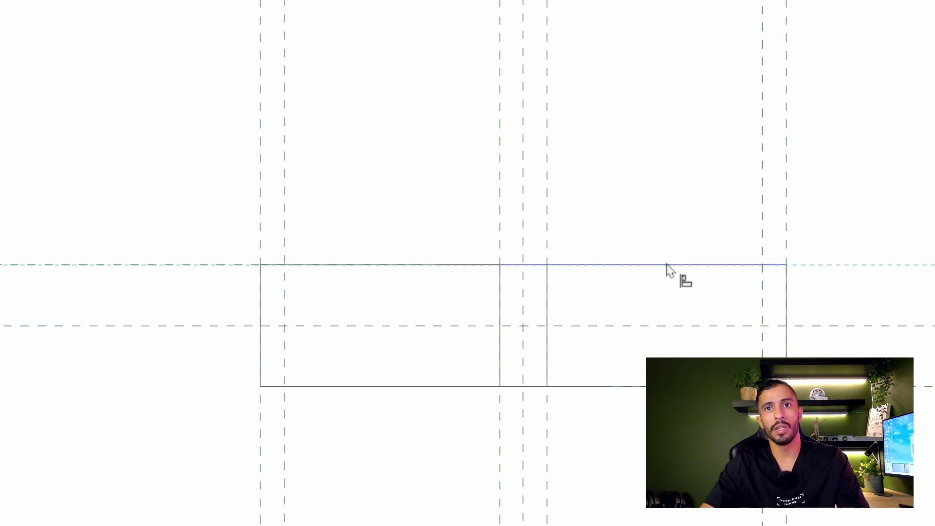
middle_click_drag(675, 335, 428, 405)
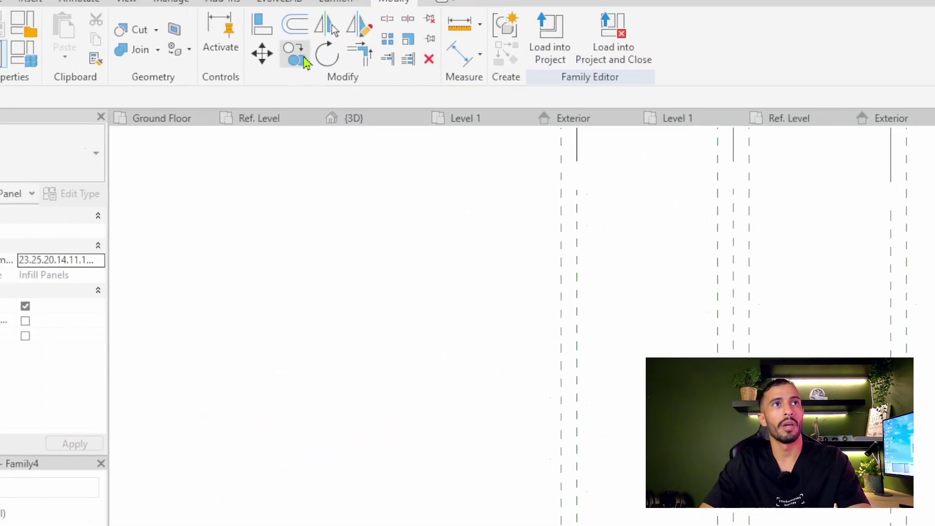
key("a")
key("l")
left_click(476, 336)
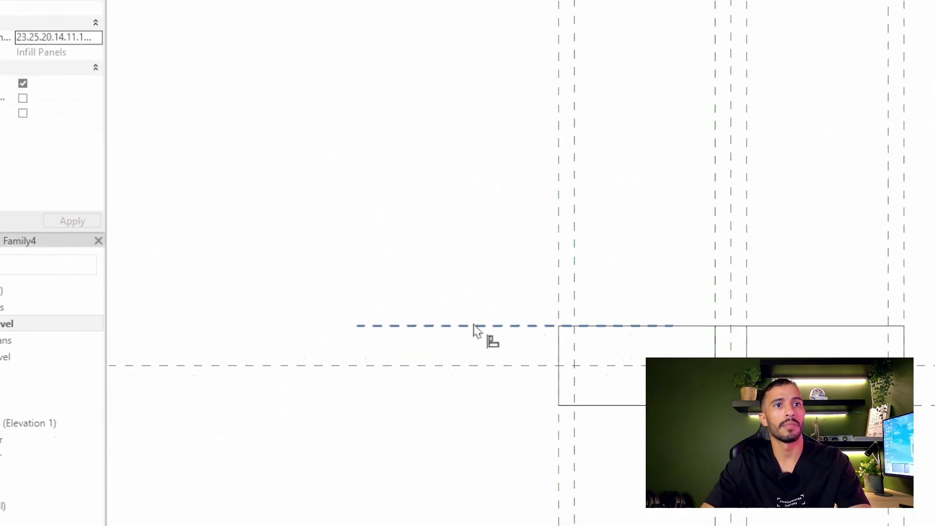
left_click(531, 258)
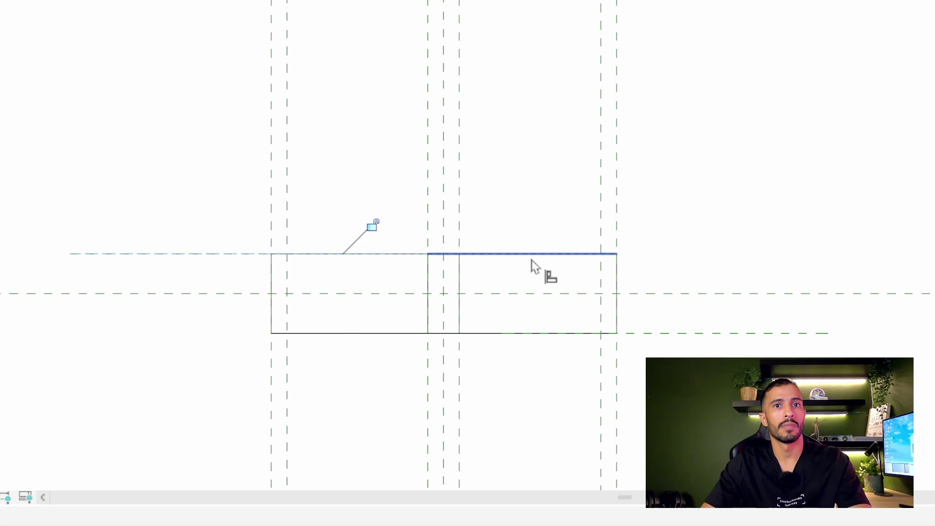
left_click(372, 227)
Align the rectangle's bottom edge to the lower reference plane and lock it
middle_click_drag(242, 376, 506, 169)
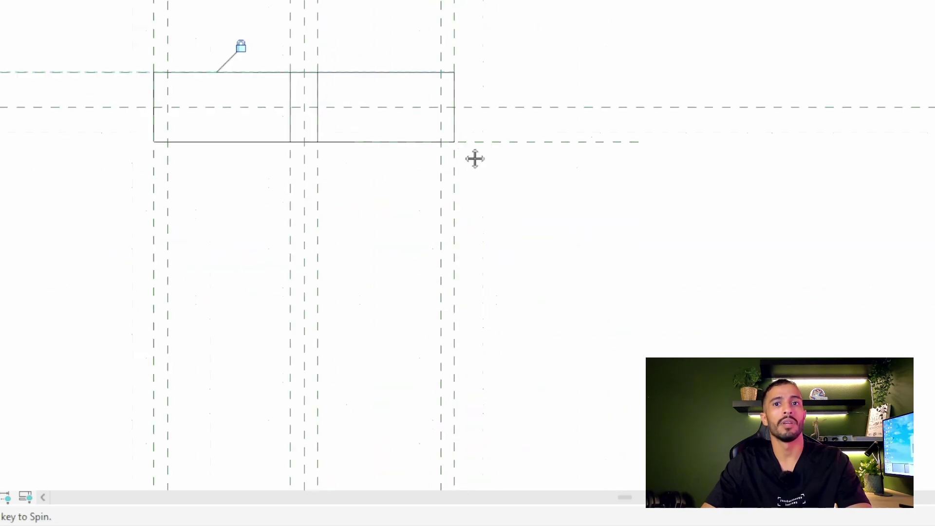
left_click(523, 143)
left_click(337, 140)
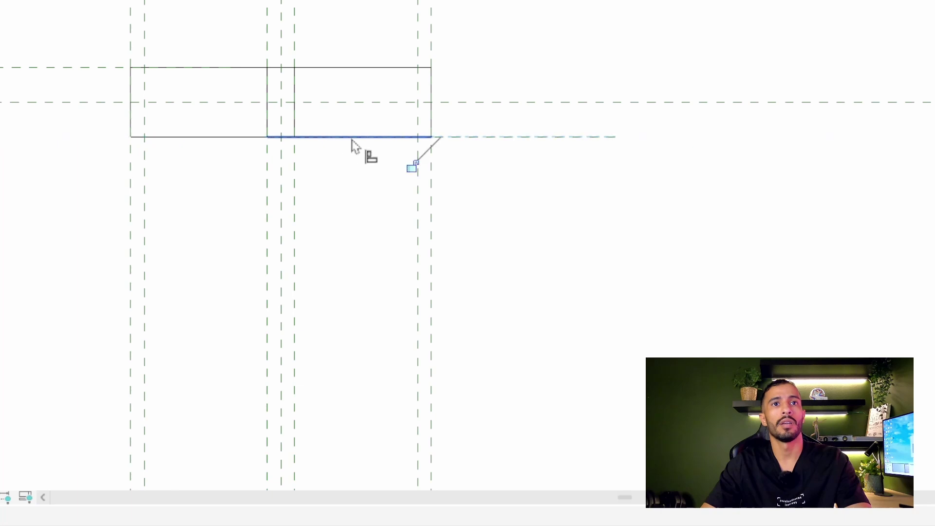
left_click(541, 137)
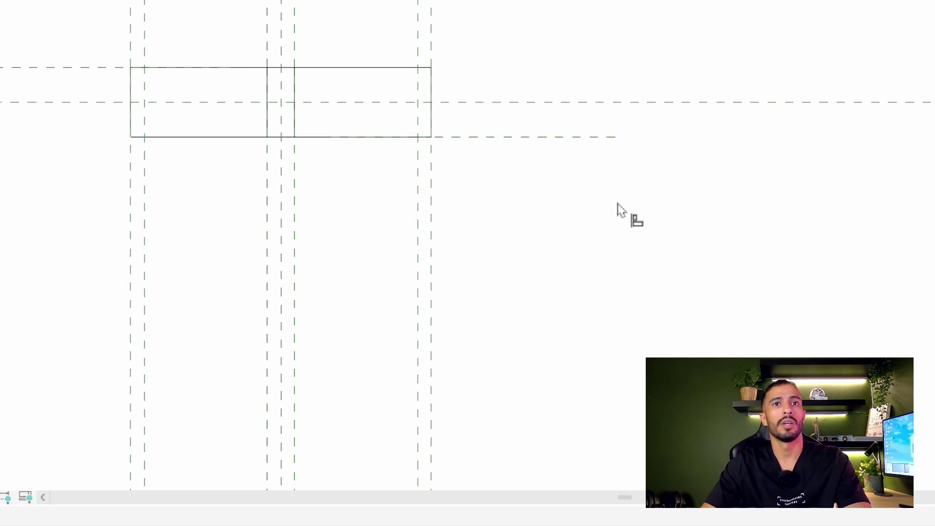
left_click(181, 138)
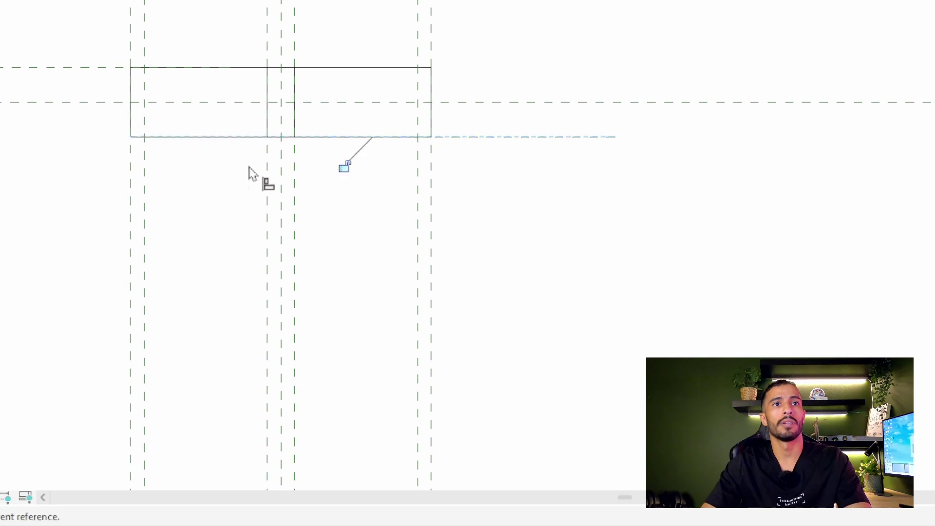
left_click(418, 102)
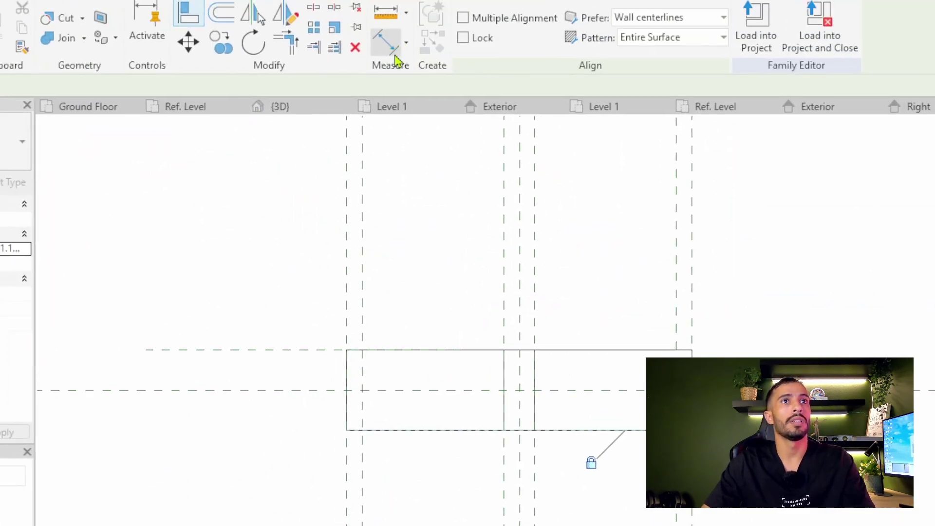
left_click(339, 30)
Place a 112 aligned dimension between the panel's top and bottom lines
left_click(271, 350)
left_click(487, 431)
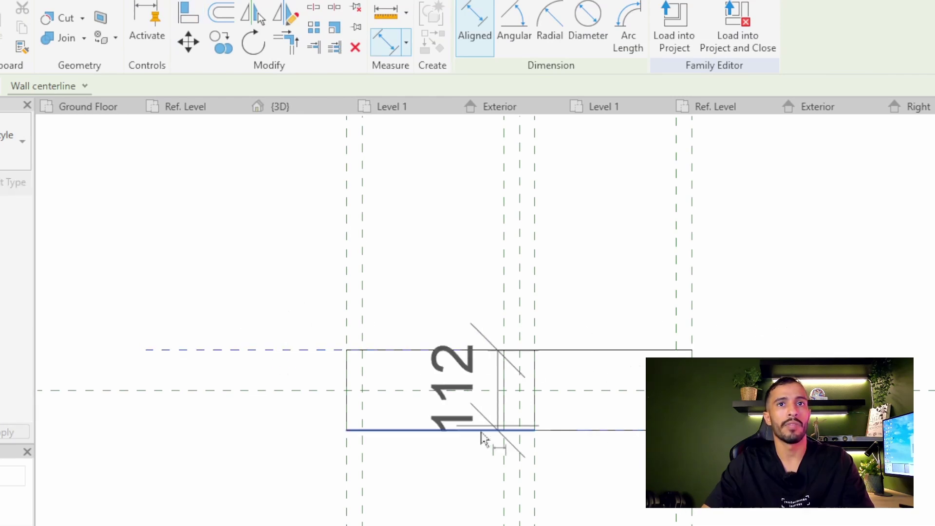
left_click(201, 438)
scroll(158, 372, "up", 3)
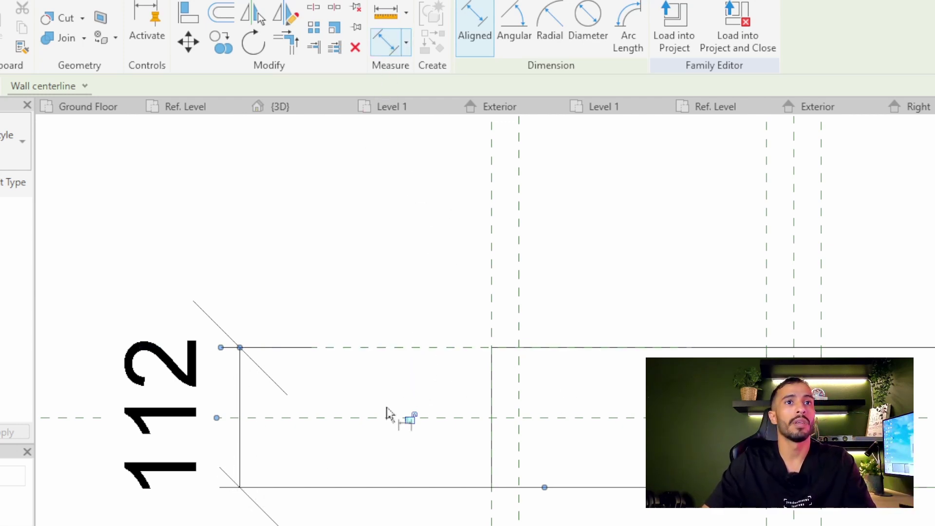
scroll(413, 419, "down", 2)
middle_click_drag(436, 438, 567, 450)
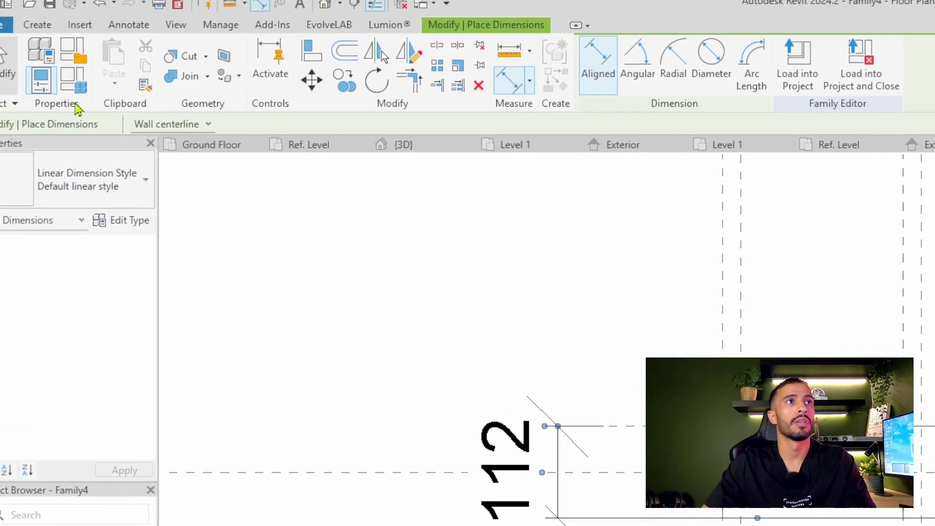
left_click(34, 83)
Label the 112 dimension with a new type parameter named thikness
left_click(576, 512)
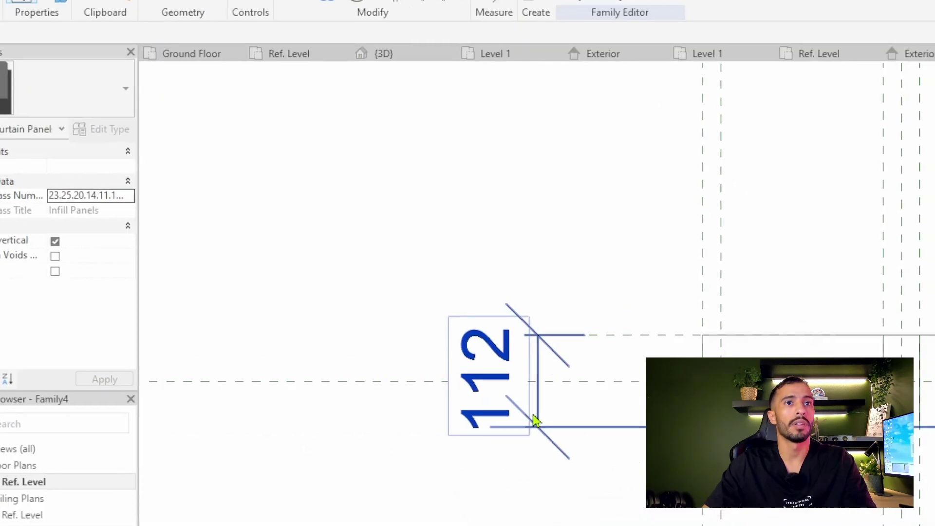
left_click(650, 24)
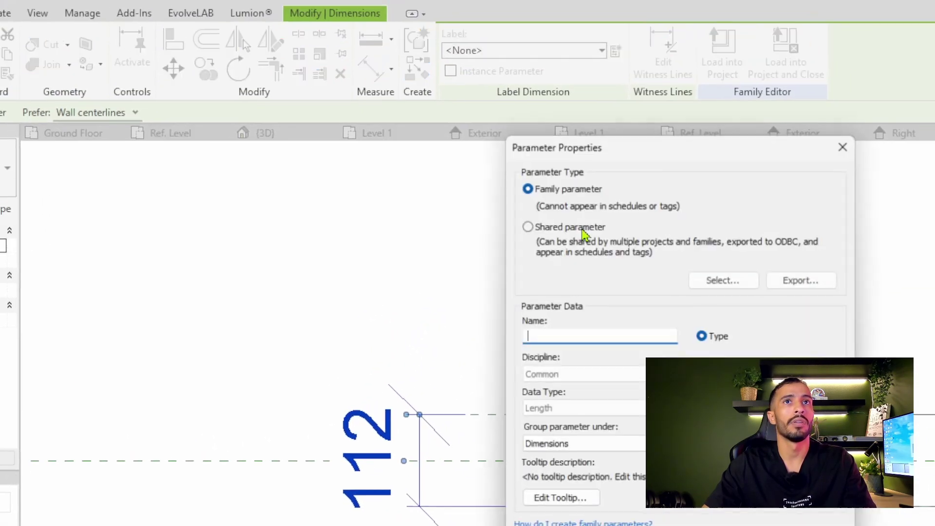
type("thikness")
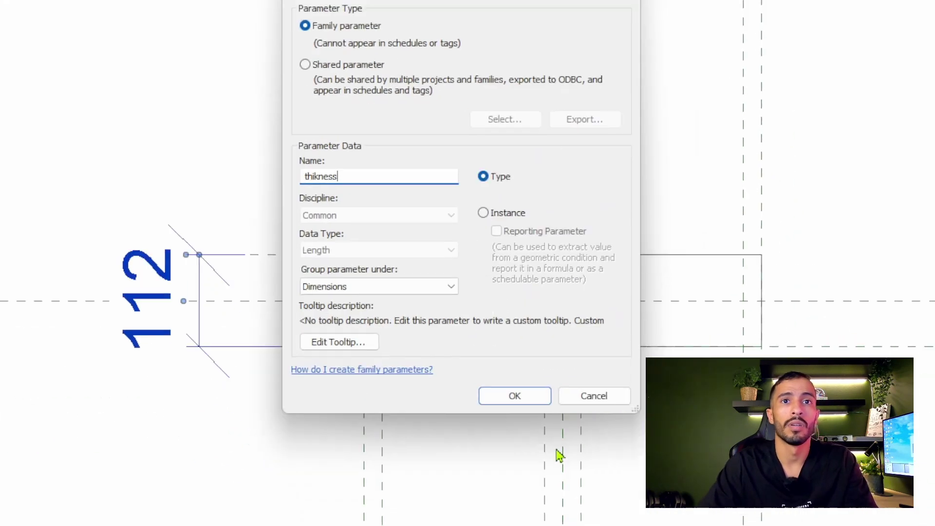
left_click(509, 360)
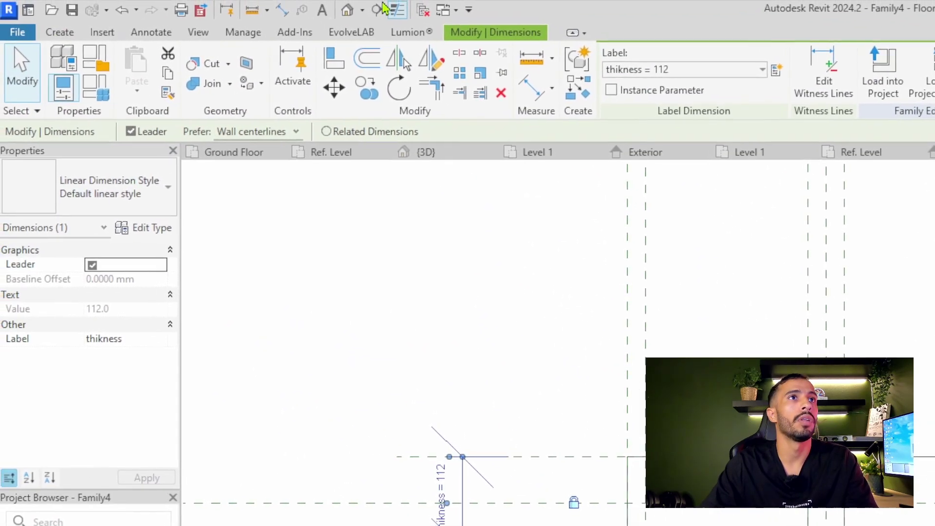
left_click(347, 9)
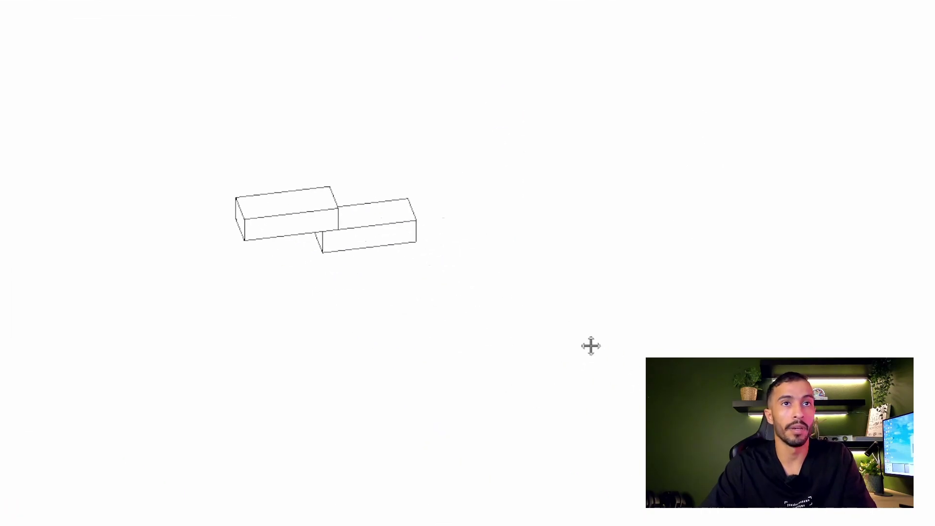
Select both panel boxes and create new materials for them in the Material Browser
middle_click_drag(591, 346, 318, 265, "shift")
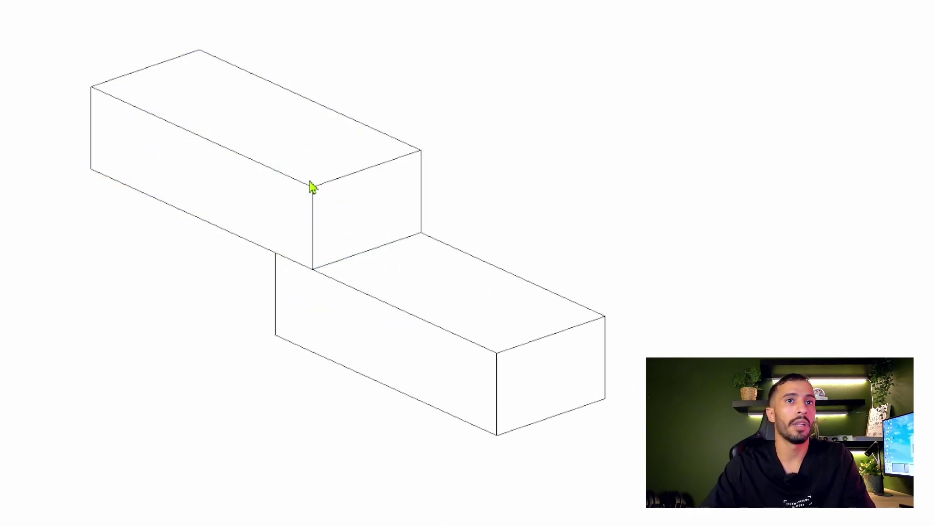
left_click(312, 188)
left_click(370, 209)
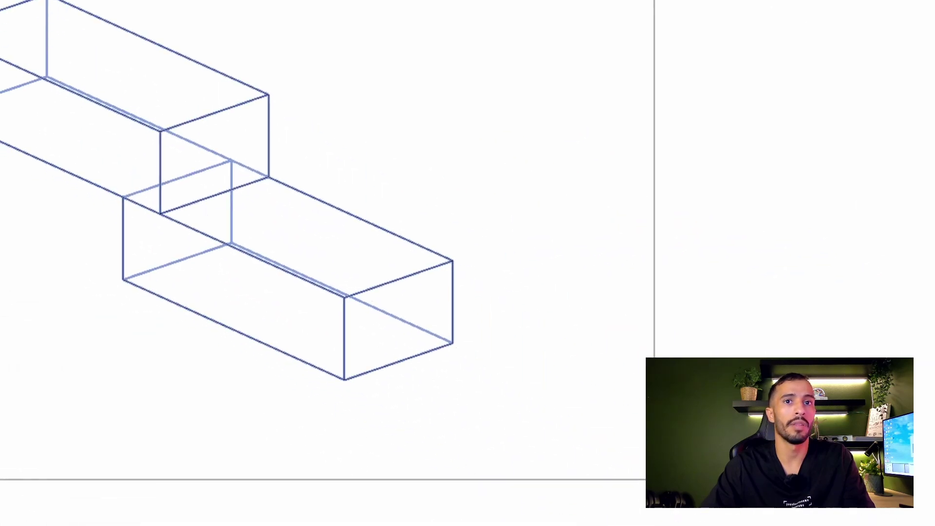
left_click_drag(370, 209, 560, 341)
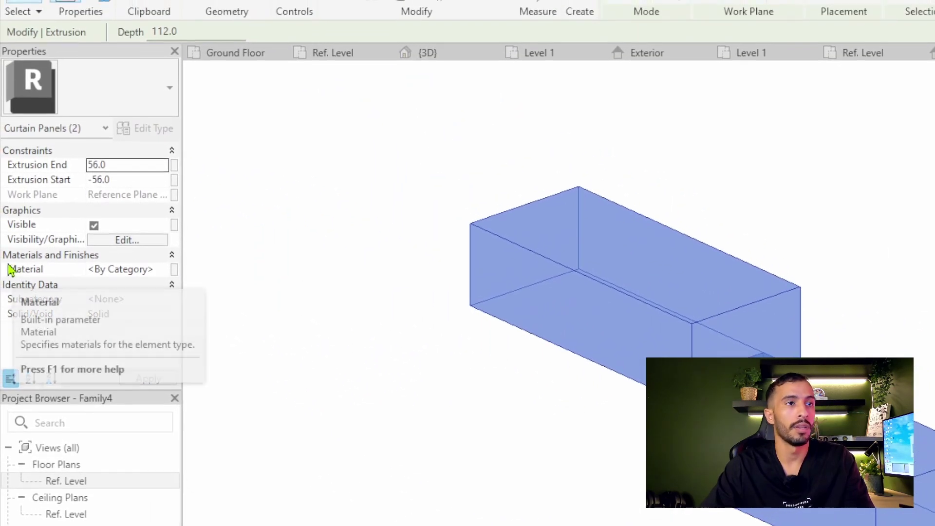
left_click(163, 267)
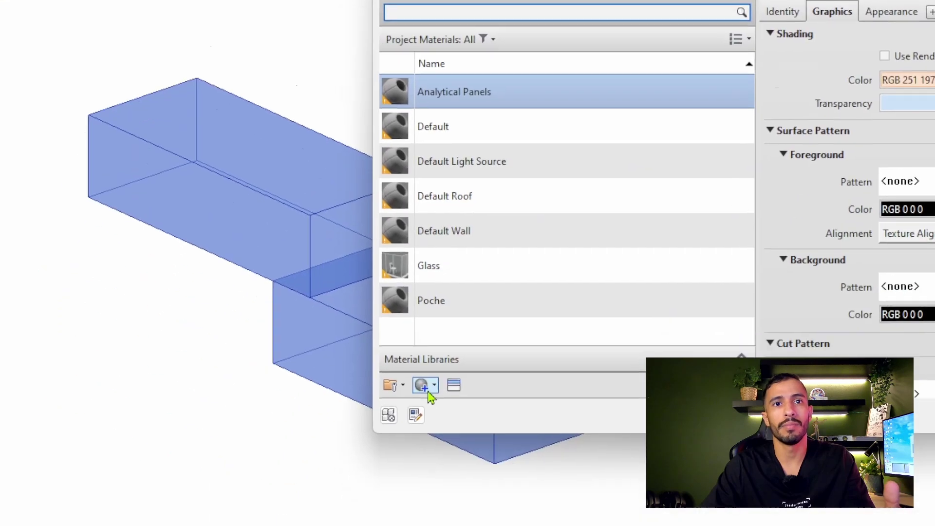
left_click(464, 280)
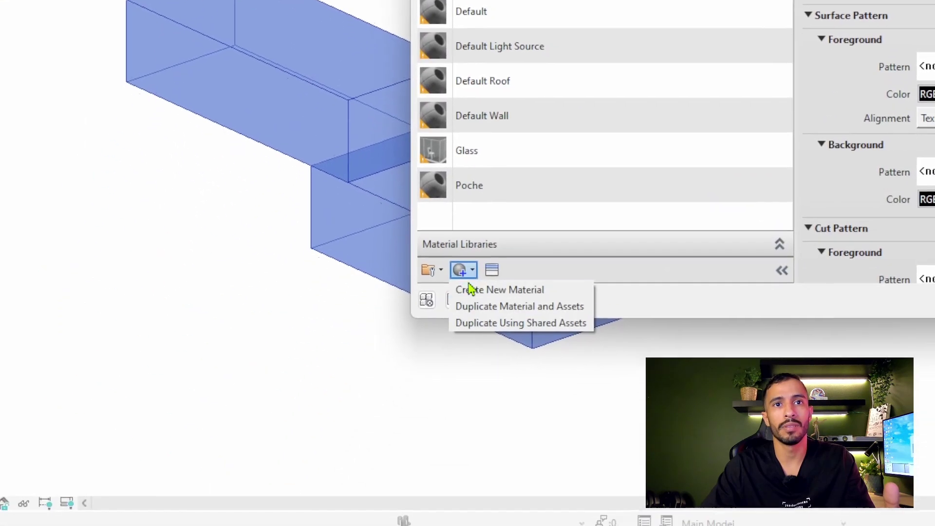
left_click(467, 292)
left_click(460, 246)
left_click(480, 262)
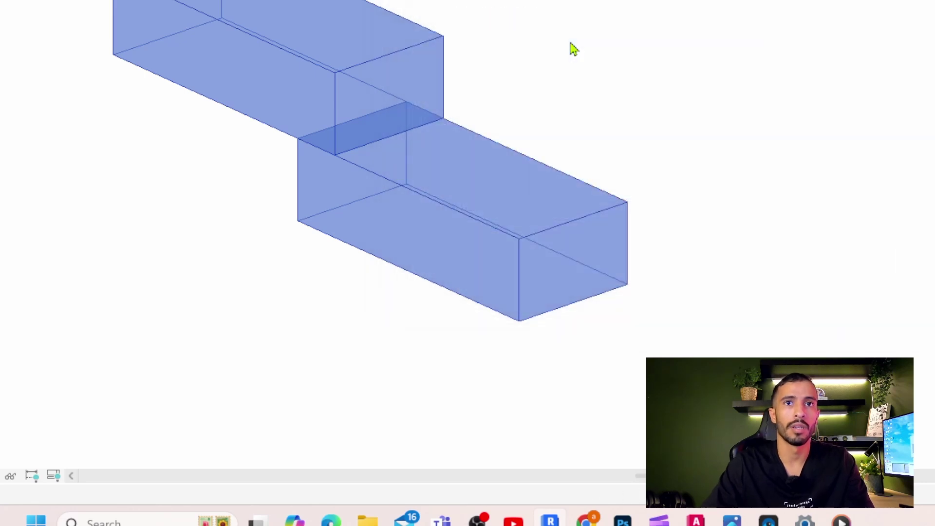
Rename Default New Material(1) to brick
left_click(136, 201)
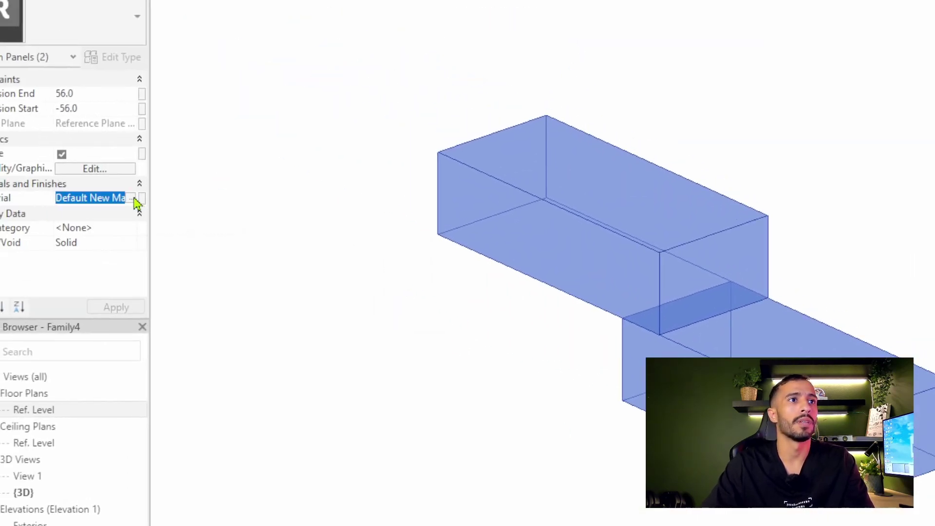
right_click(856, 253)
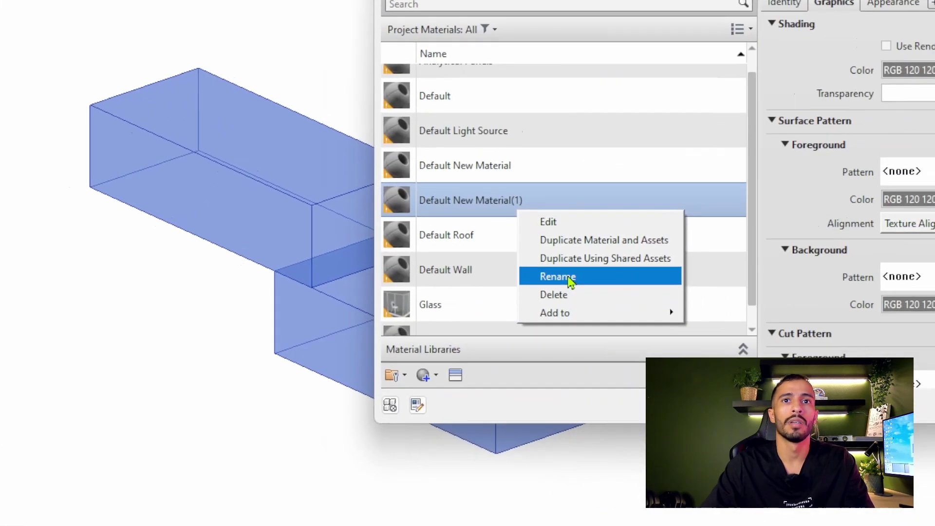
left_click(905, 323)
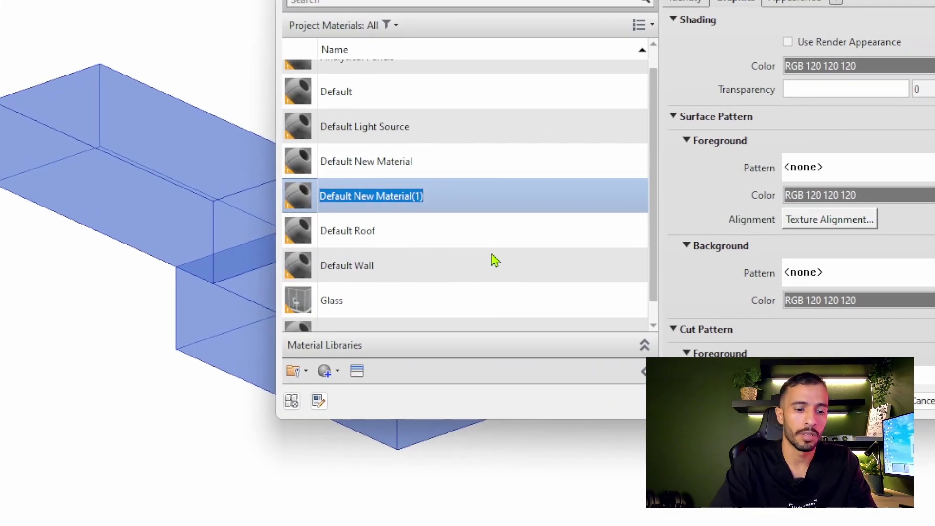
type("b")
type("rich")
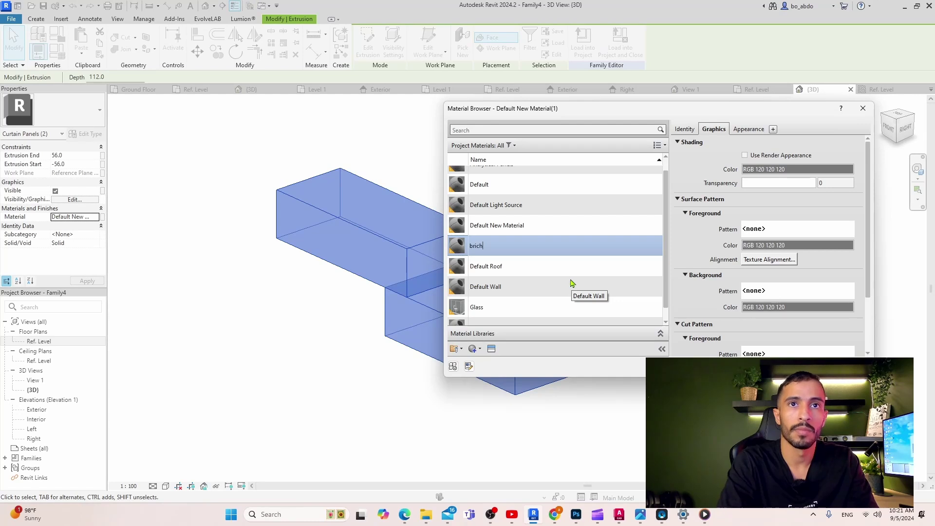
key("BackSpace")
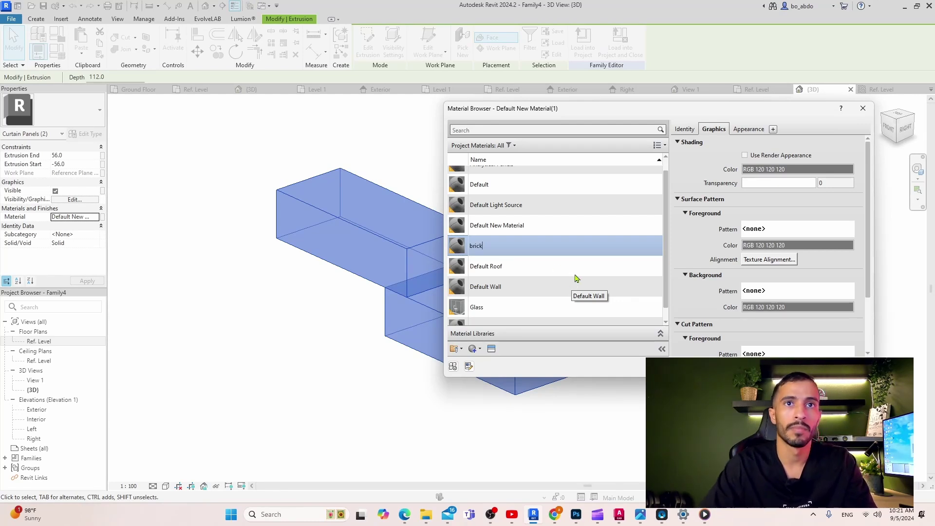
left_click(490, 349)
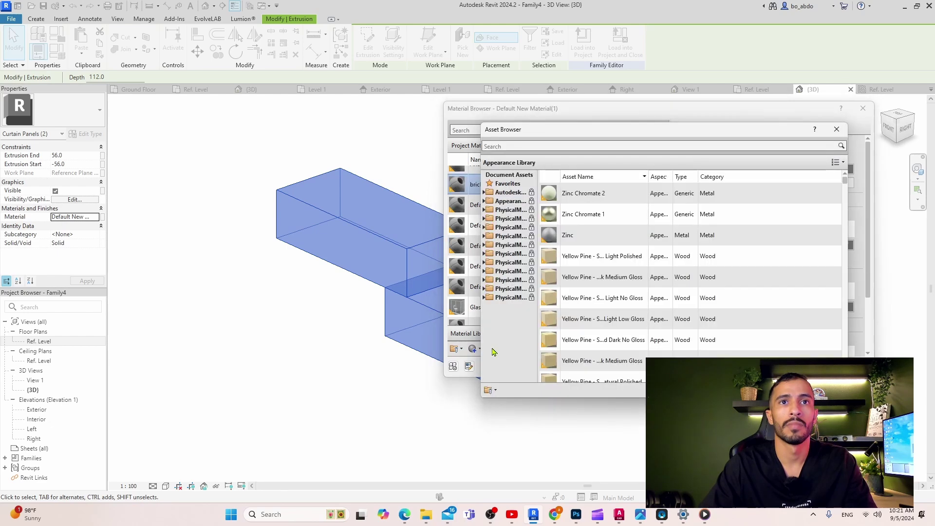
Search 'paint' in the Asset Browser and replace the brick appearance with Wall Texture - Knockdown - Glossy
left_click_drag(580, 125, 534, 103)
left_click(493, 111)
type("p")
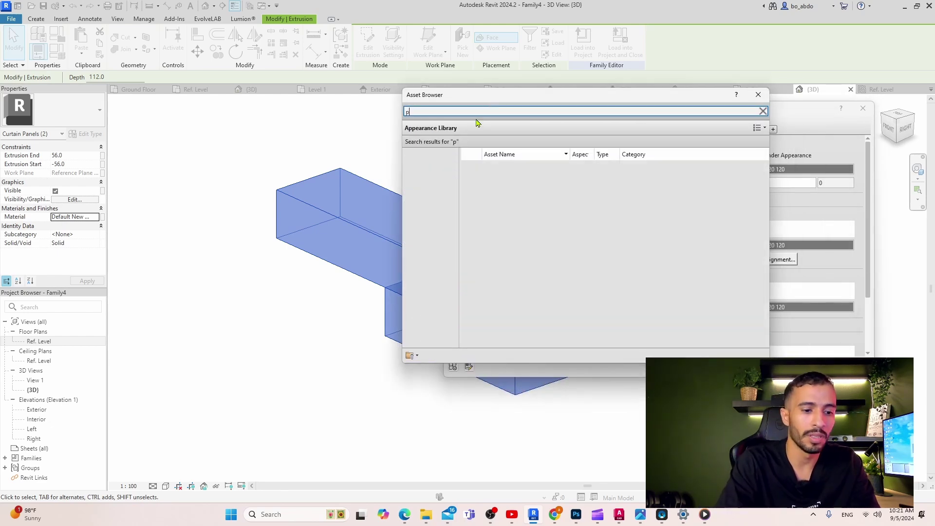
type("aint")
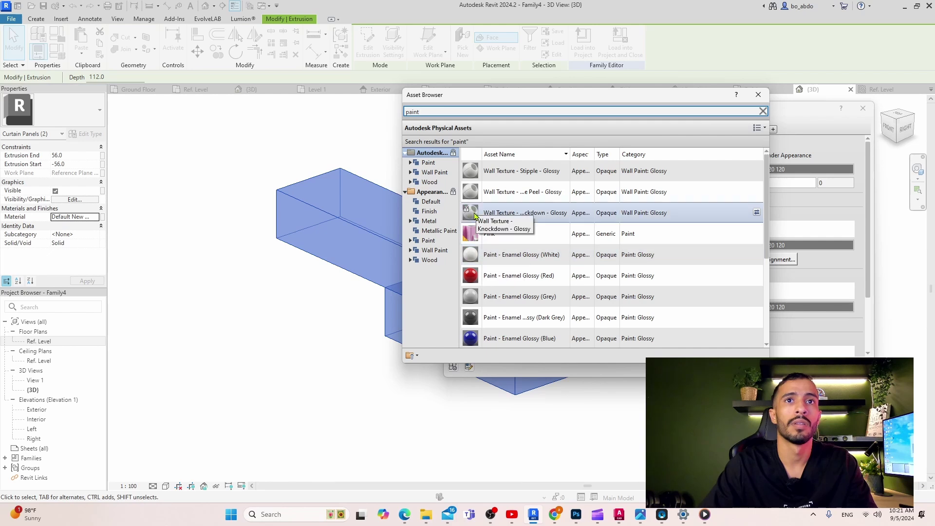
left_click(756, 212)
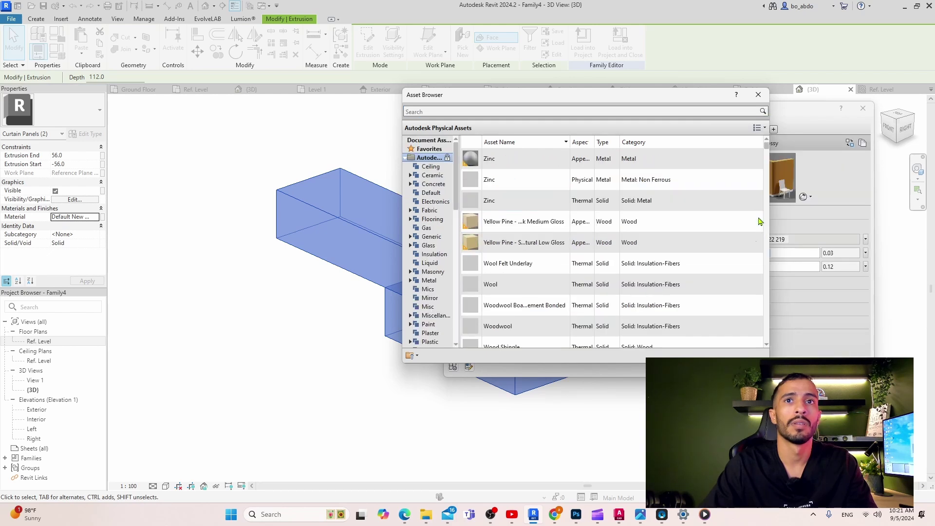
left_click(758, 95)
left_click_drag(708, 110, 397, 105)
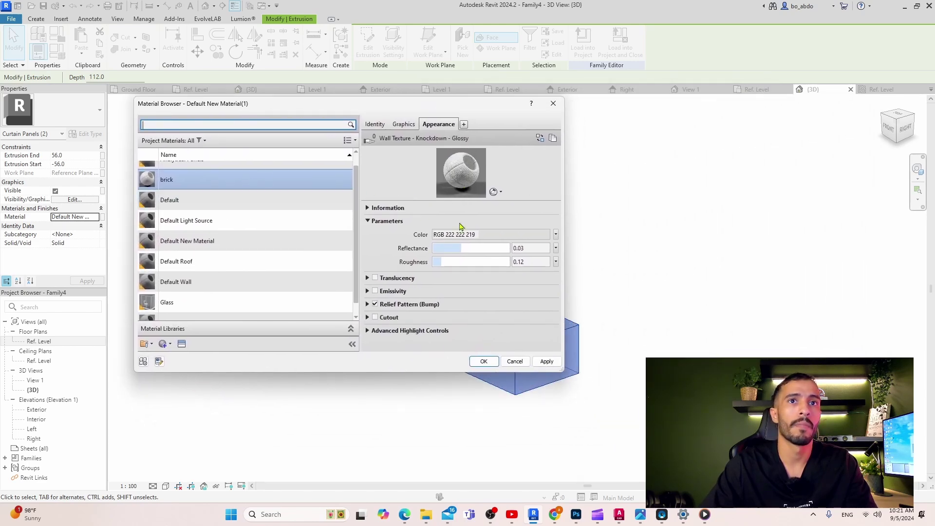
left_click(497, 234)
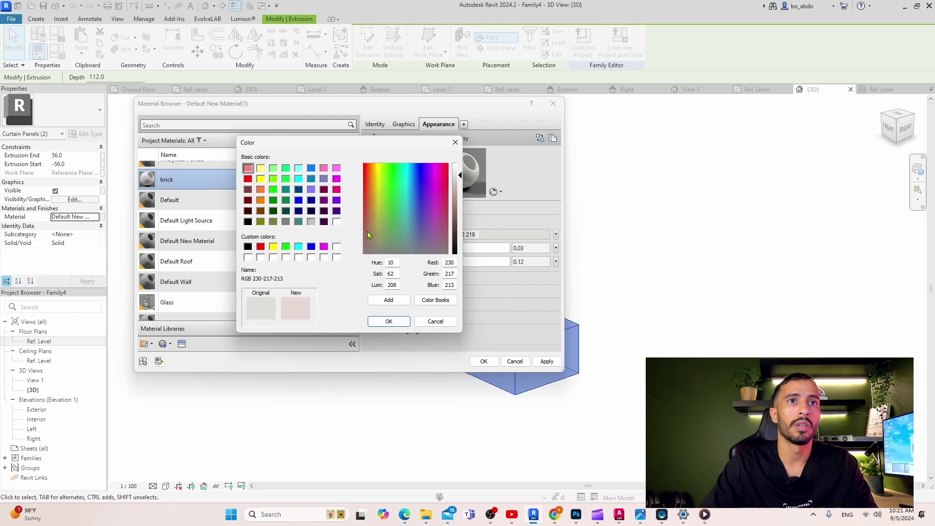
Set the brick appearance colour to brown, RGB 146 73 20
left_click(454, 220)
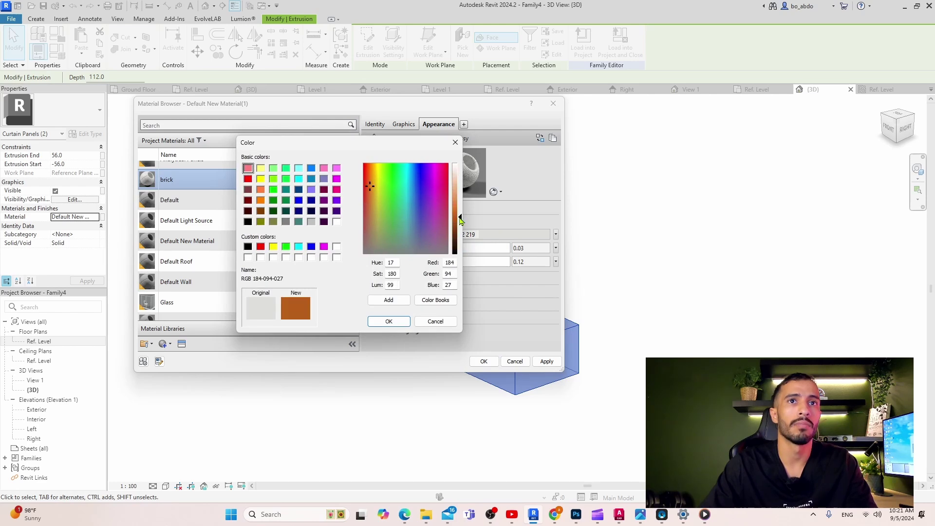
left_click_drag(458, 223, 459, 225)
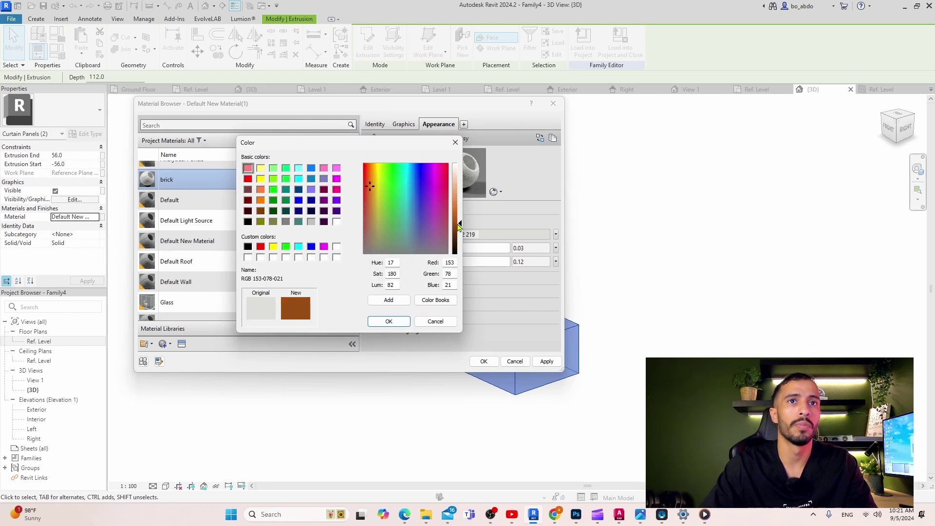
left_click(388, 322)
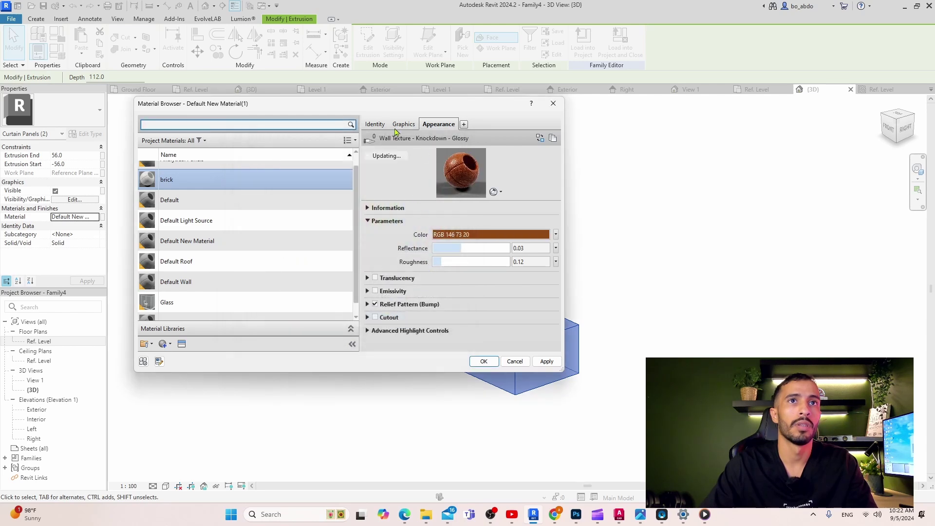
Shade the material with its render appearance, set reflectance 0.01, and apply it to the extrusions
left_click(376, 124)
left_click(403, 126)
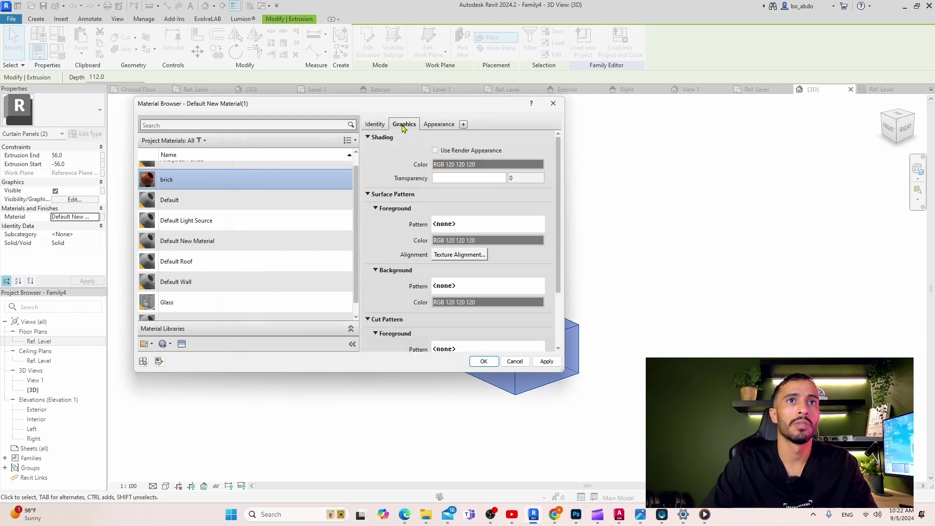
left_click(435, 151)
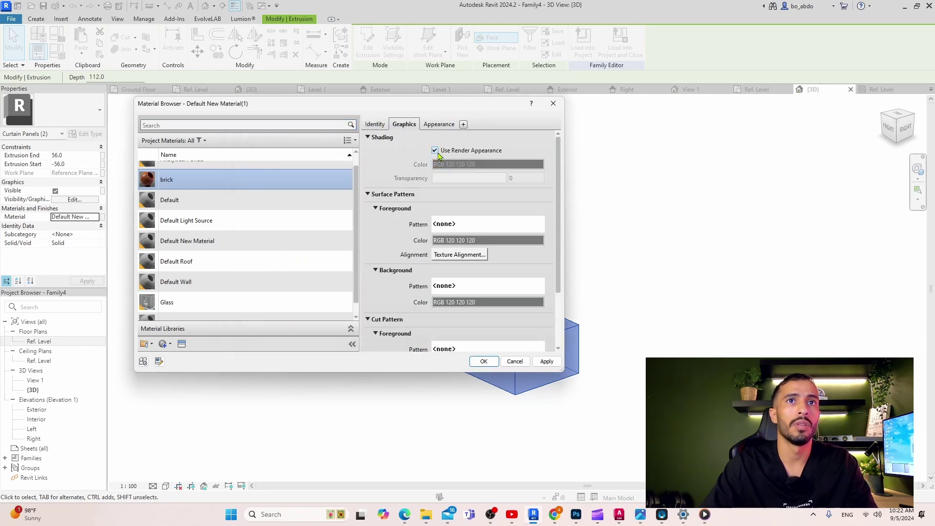
left_click(438, 124)
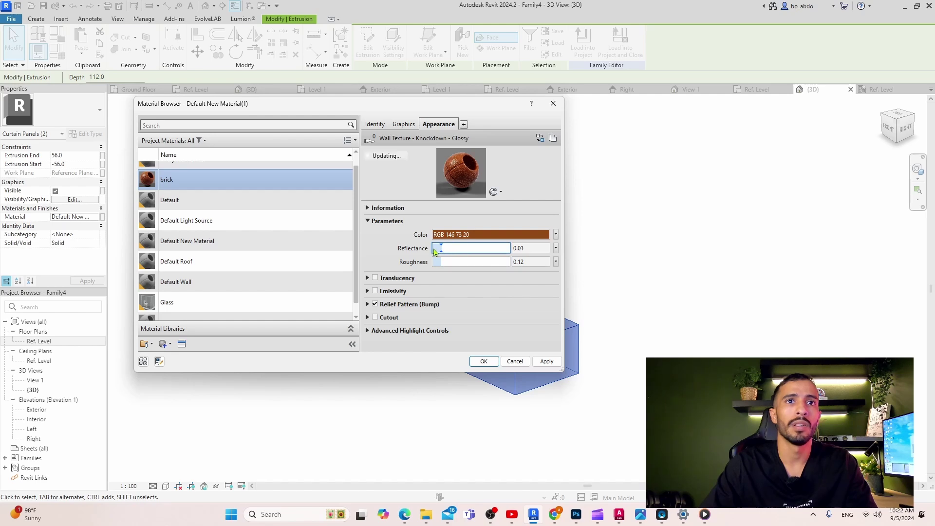
left_click(482, 362)
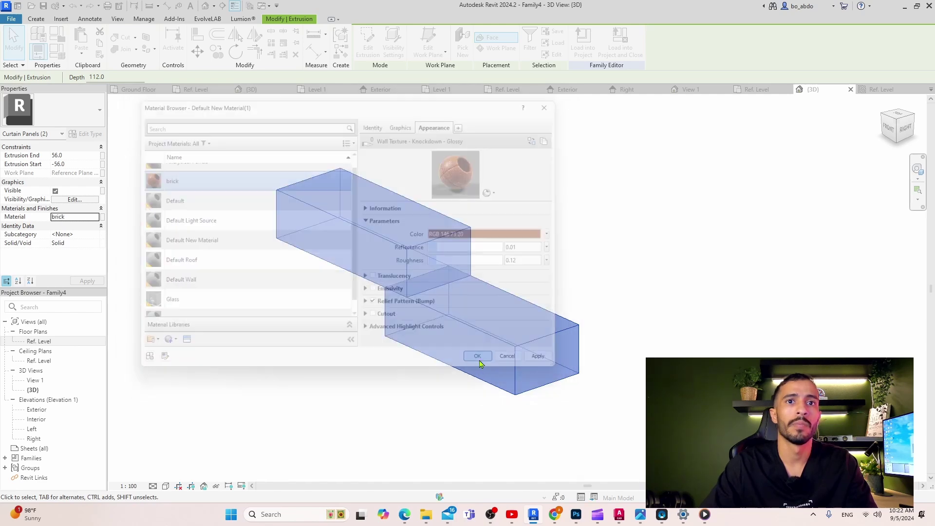
left_click(334, 317)
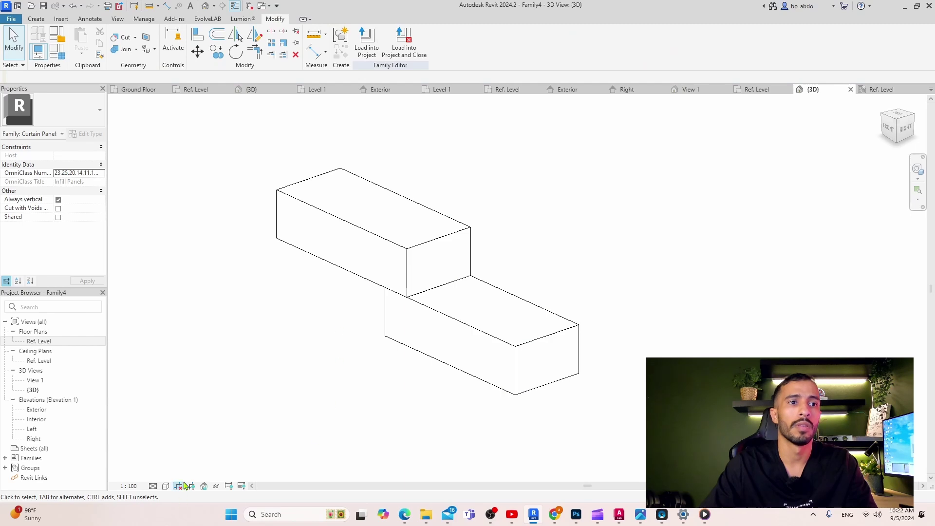
Switch the 3D view's visual style to Realistic
left_click(165, 486)
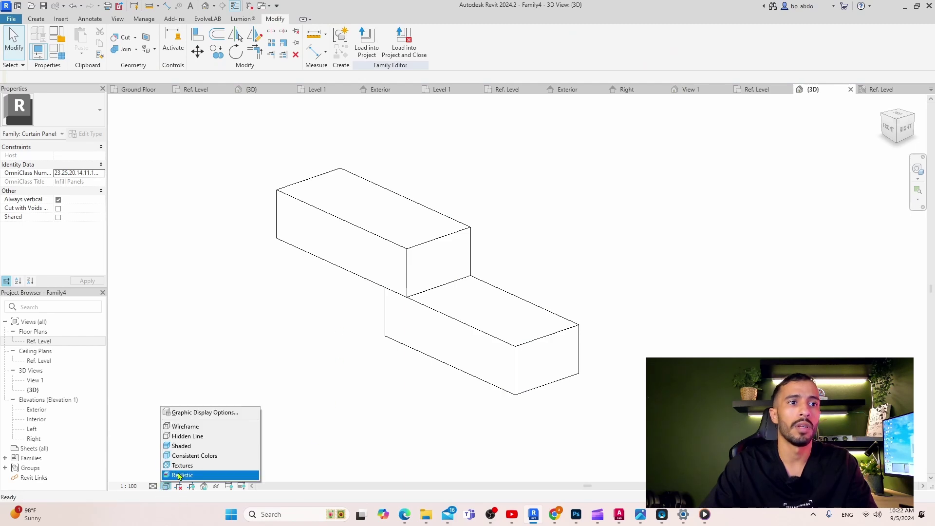
left_click(197, 465)
scroll(472, 275, "up", 3)
scroll(470, 275, "down", 2)
scroll(471, 288, "down", 2)
middle_click_drag(485, 361, 414, 305)
Turn off the brick material's Relief Pattern (Bump) and set reflectance 0
left_click(414, 305)
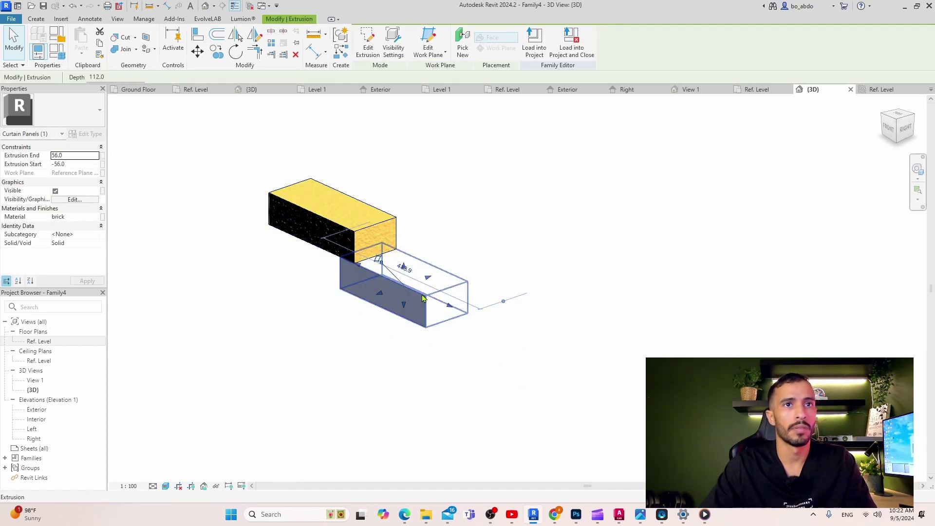
left_click(93, 216)
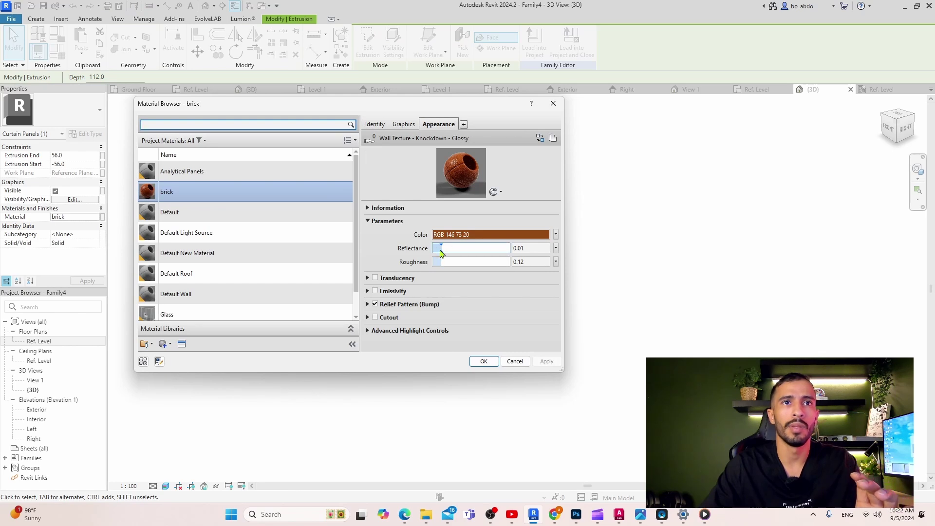
left_click(388, 304)
left_click(375, 304)
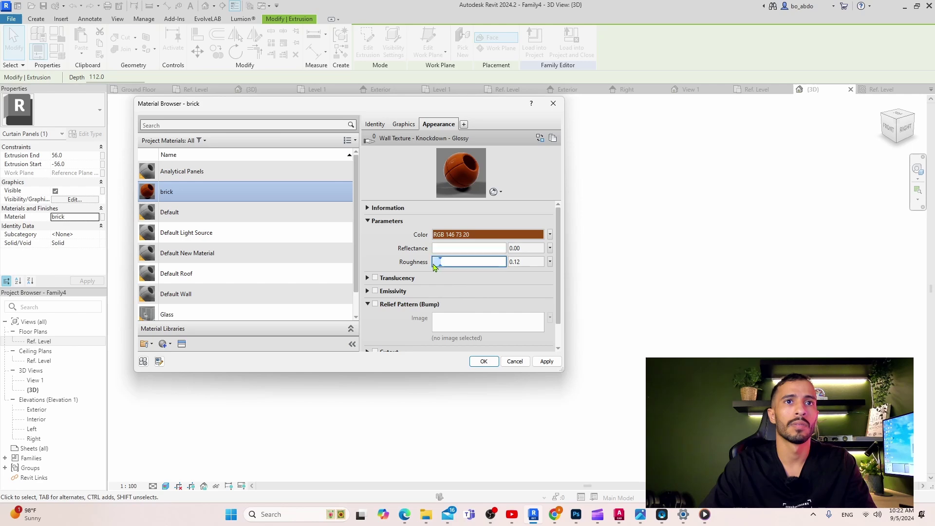
left_click(478, 364)
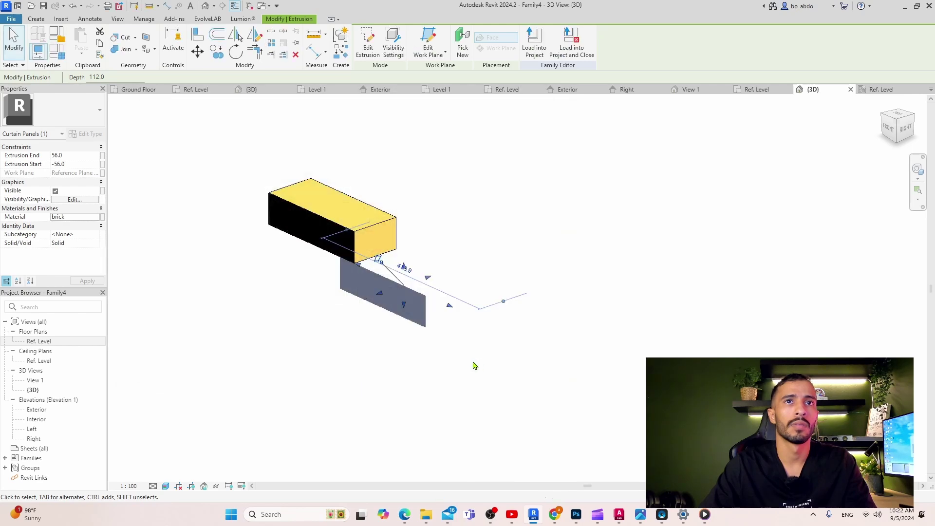
left_click(314, 291)
Orbit the view to inspect both smooth brown bricks
scroll(354, 297, "up", 3)
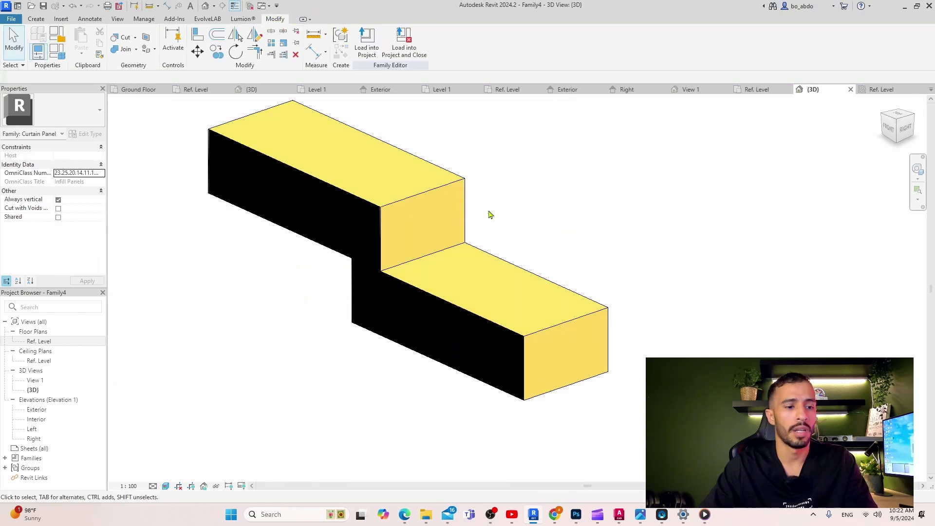
scroll(488, 211, "down", 4)
mouse_move(375, 266)
middle_mouse_down("shift")
mouse_move(478, 163)
mouse_move(516, 294)
mouse_move(566, 229)
mouse_move(515, 228)
middle_mouse_up("shift")
scroll(515, 229, "up", 4)
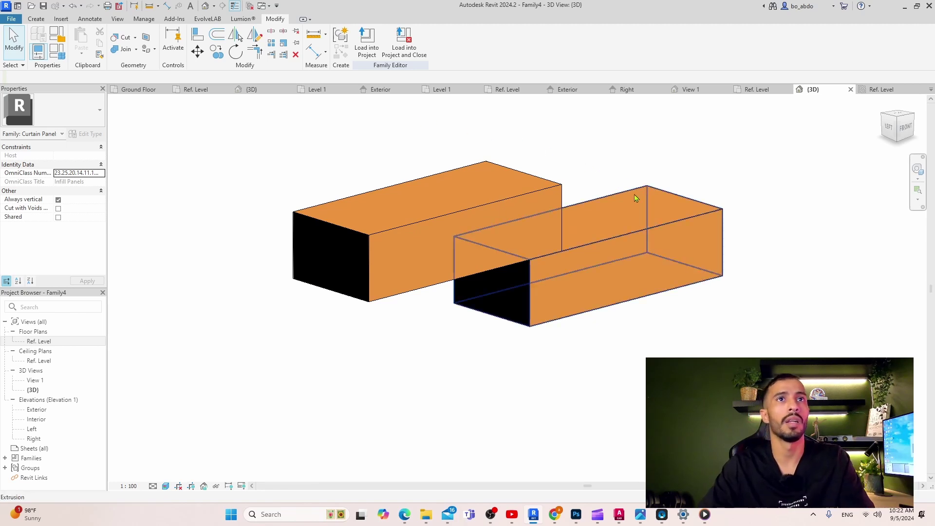
scroll(637, 194, "down", 3)
mouse_move(637, 194)
middle_mouse_down("shift")
mouse_move(766, 273)
mouse_move(720, 305)
middle_mouse_up("shift")
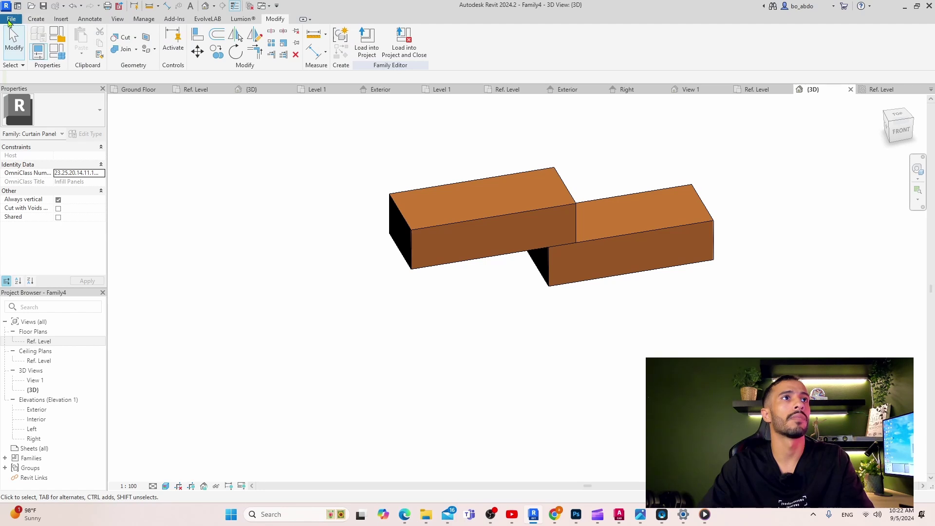
Save the family as brick 2.rfa, then start a new project
left_click(10, 20)
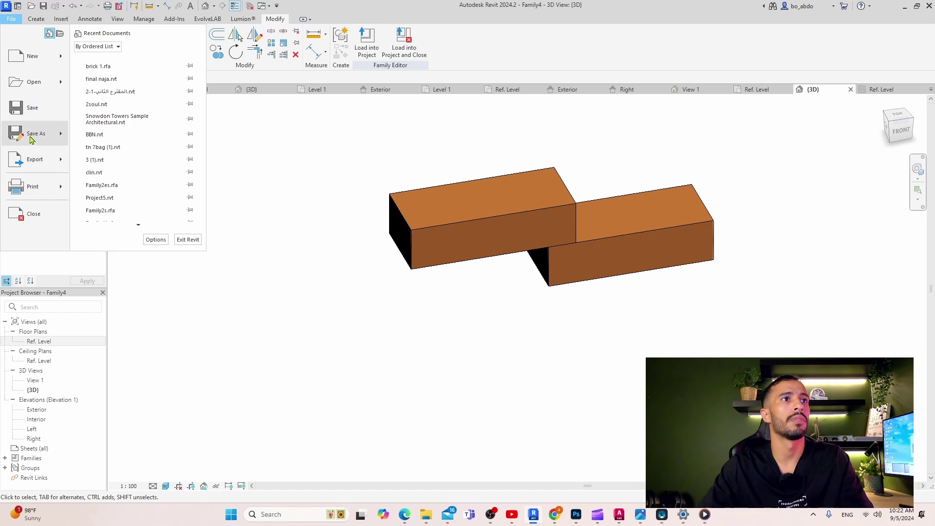
mouse_move(35, 133)
left_click(135, 138)
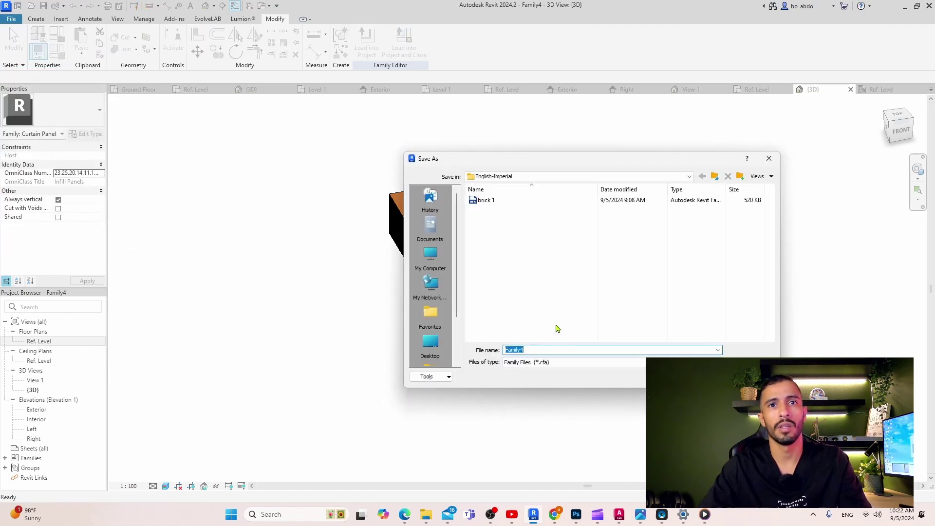
type("br")
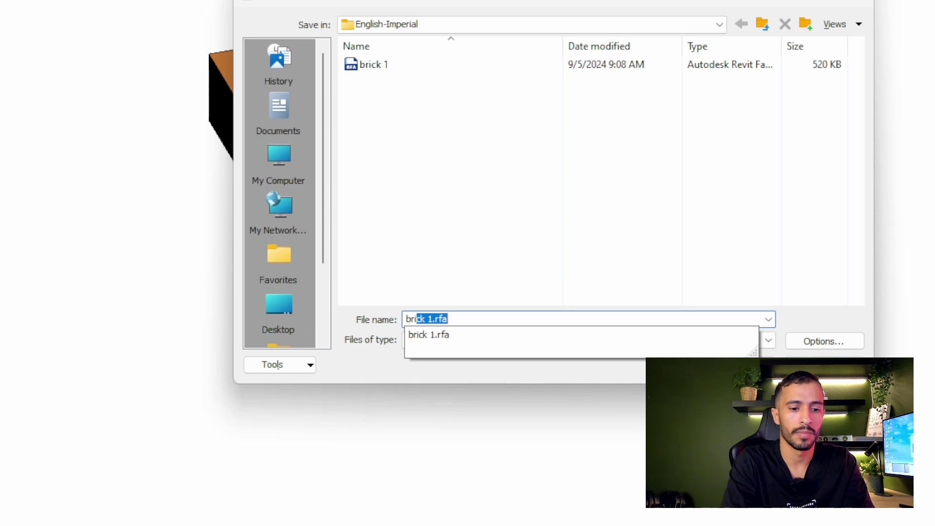
type("v")
type("2")
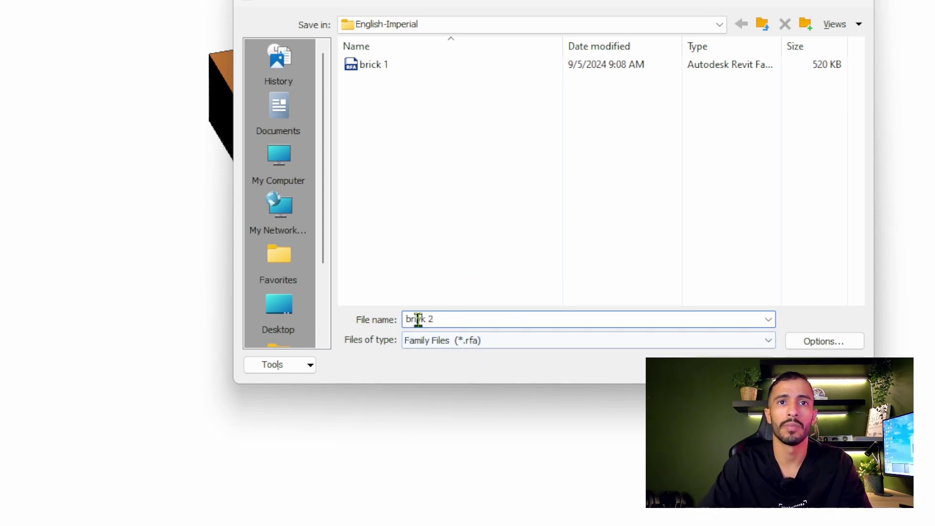
type("c")
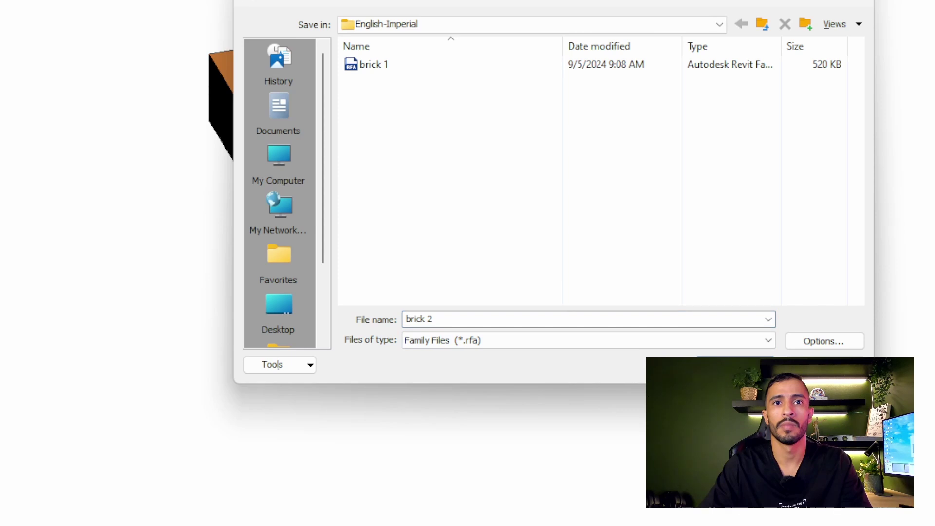
key("Return")
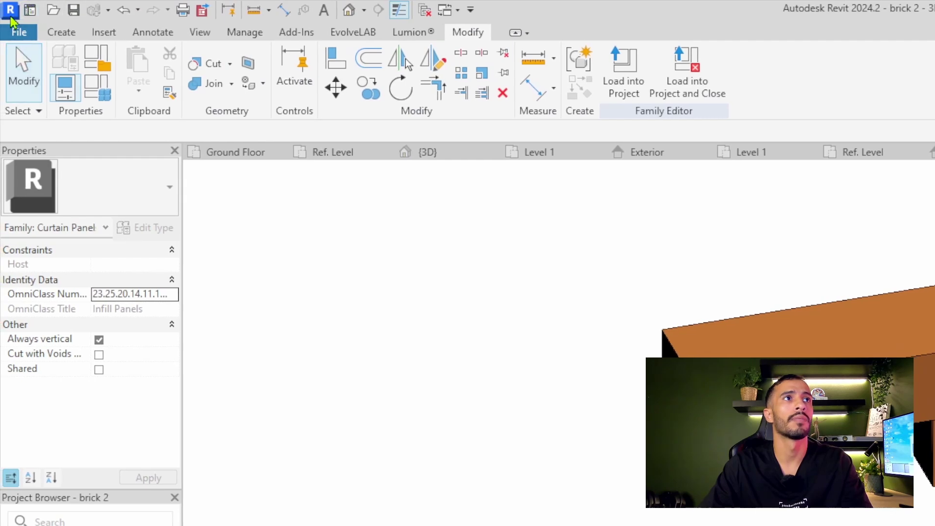
left_click(15, 32)
mouse_move(54, 95)
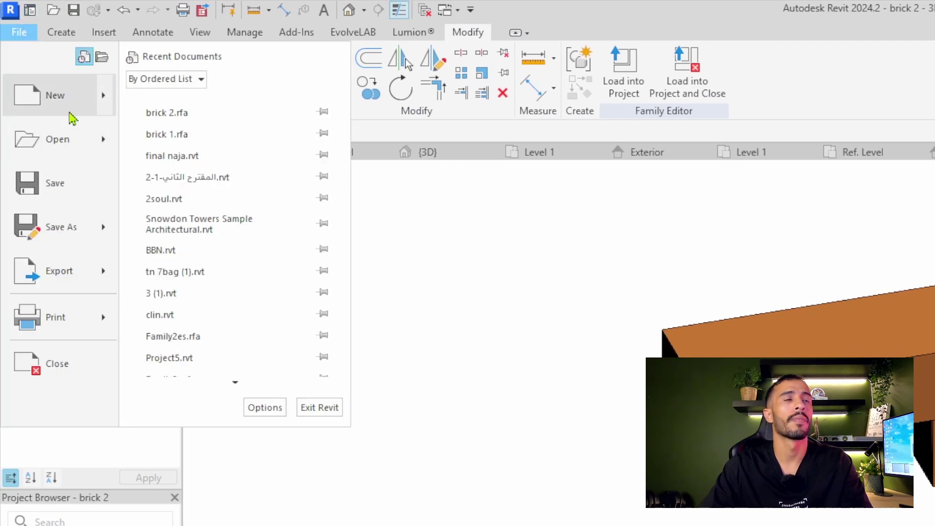
left_click(181, 105)
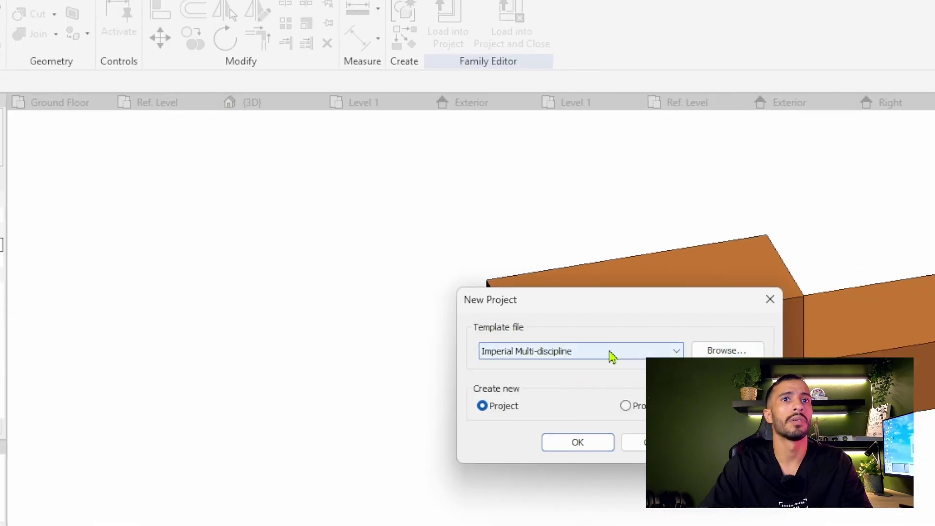
Create the new project from the default.rte template and frame the Level 1 floor plan
left_click(612, 353)
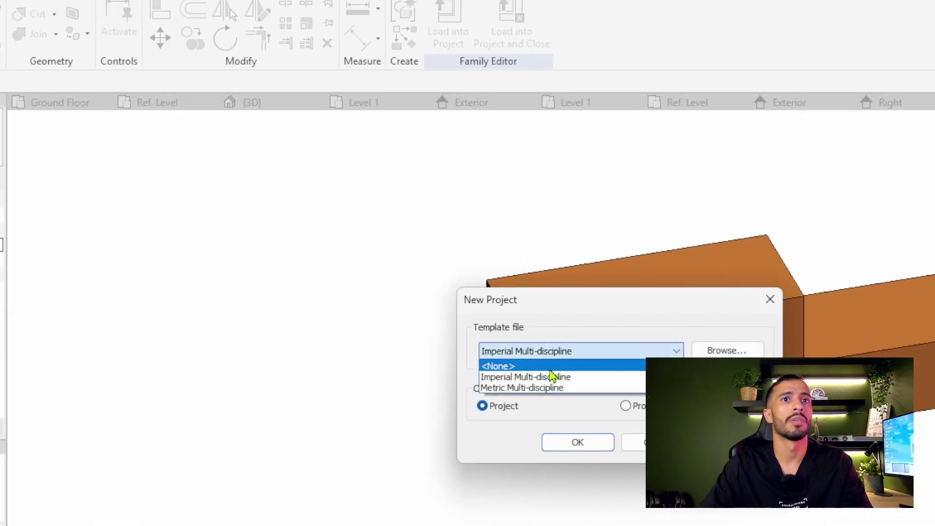
left_click(737, 352)
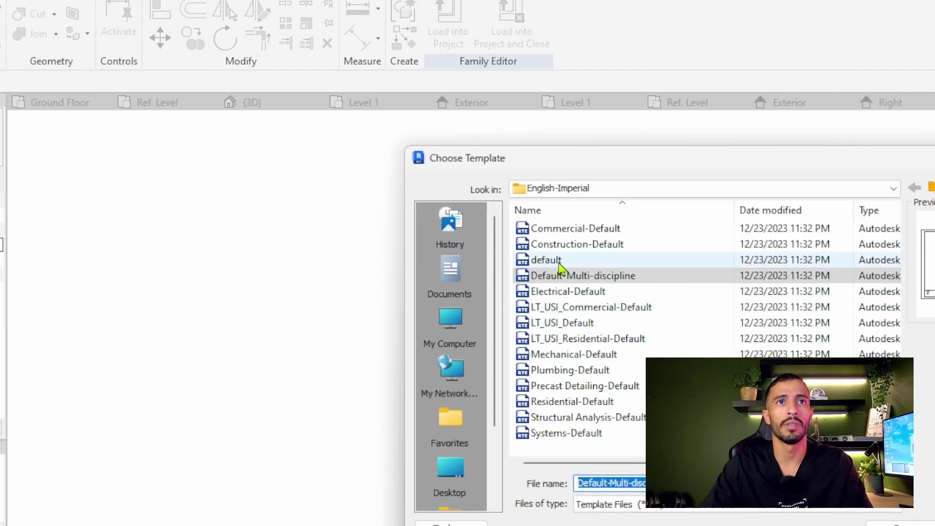
left_click(538, 260)
key("Return")
left_click(353, 336)
scroll(599, 320, "down", 3)
middle_click_drag(492, 328, 430, 275)
scroll(429, 275, "up", 1)
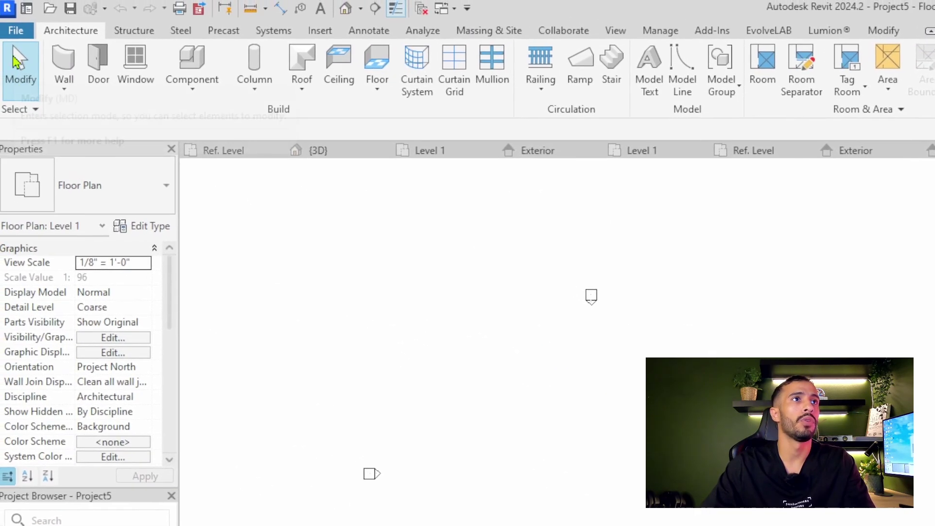
Draw one straight Curtain Wall 1 wall between two points on Level 1
left_click(64, 63)
left_click(97, 185)
scroll(92, 389, "down", 1)
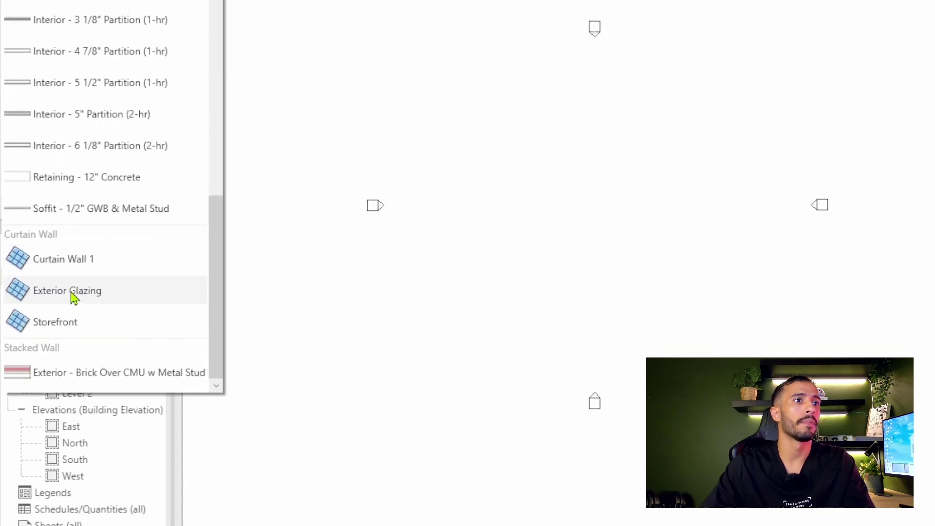
left_click(108, 351)
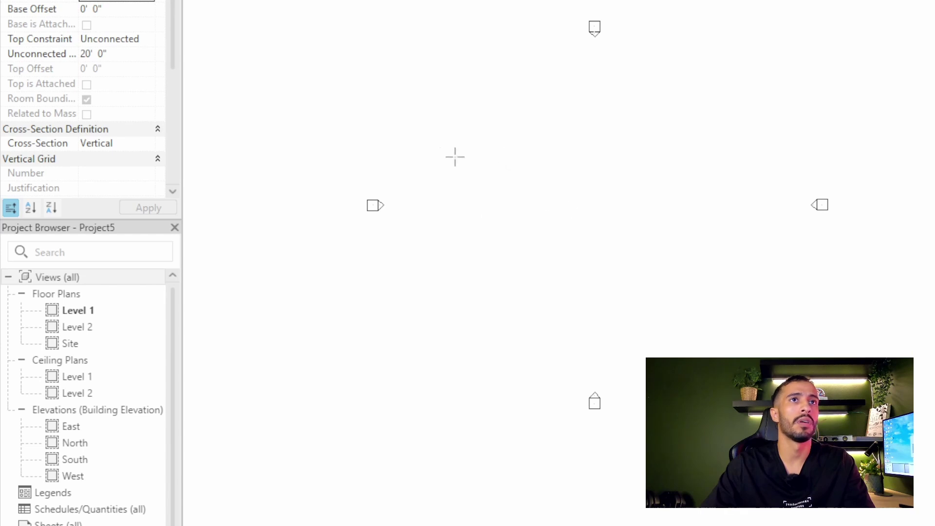
left_click(445, 141)
scroll(571, 209, "up", 2)
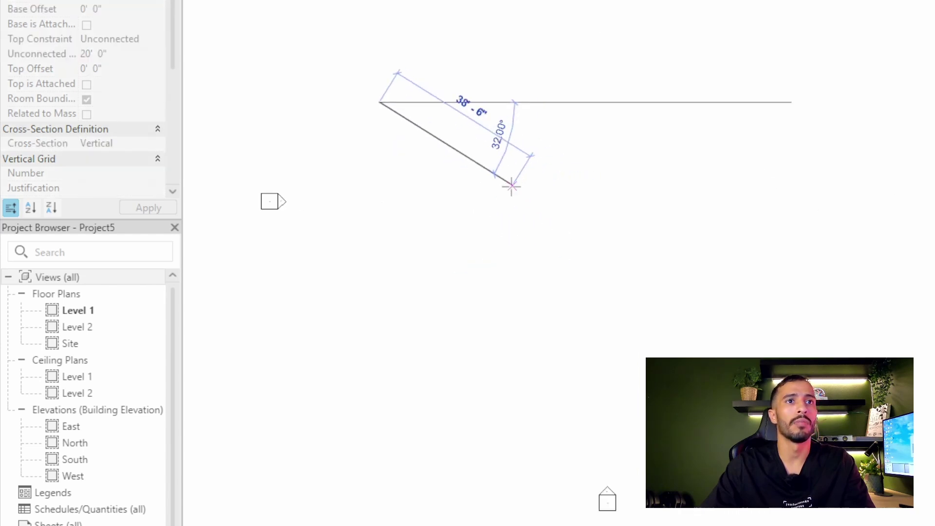
left_click(572, 205)
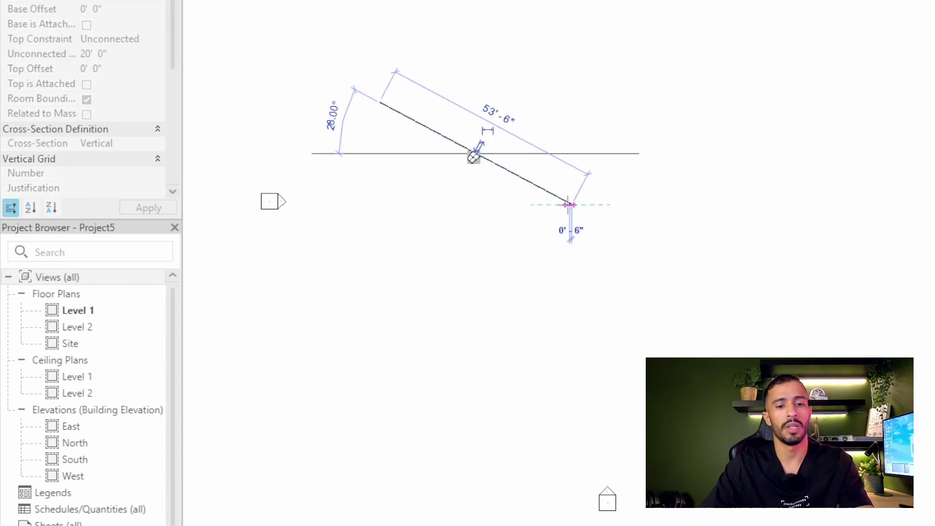
key("Escape")
Set the project length units to Millimeters via the UN command
key("u")
key("n")
left_click(862, 103)
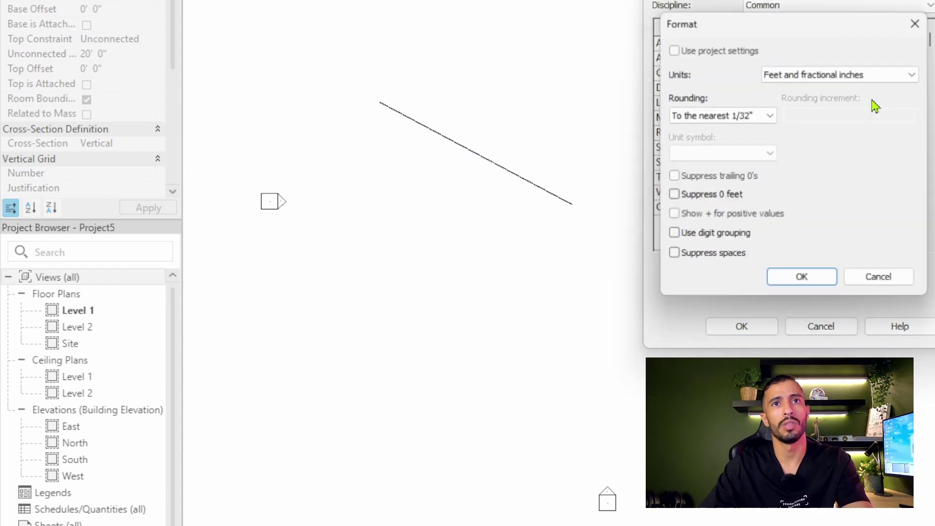
left_click(824, 73)
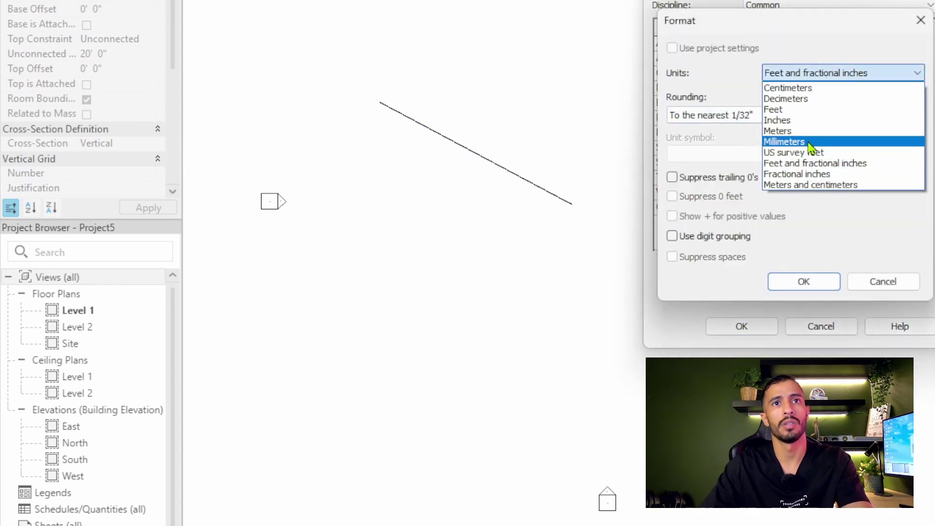
left_click(812, 142)
left_click(835, 74)
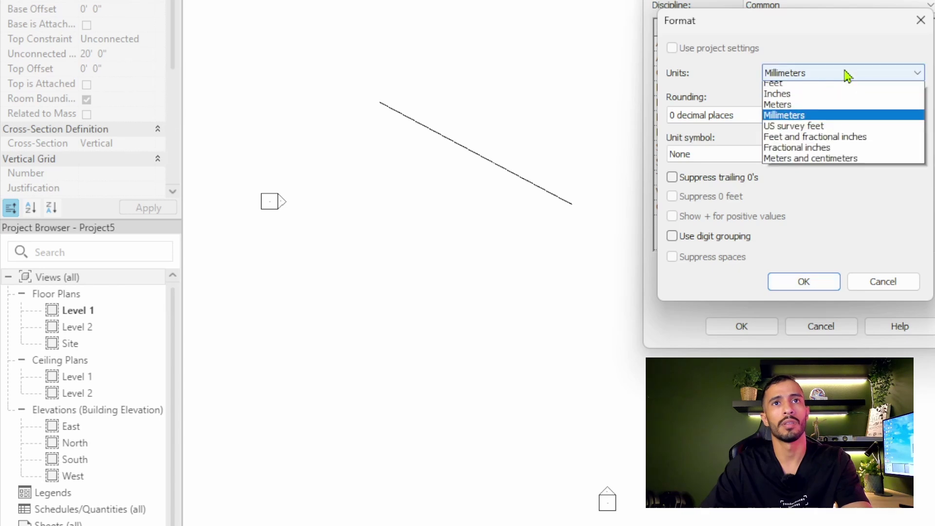
left_click(808, 285)
left_click(740, 327)
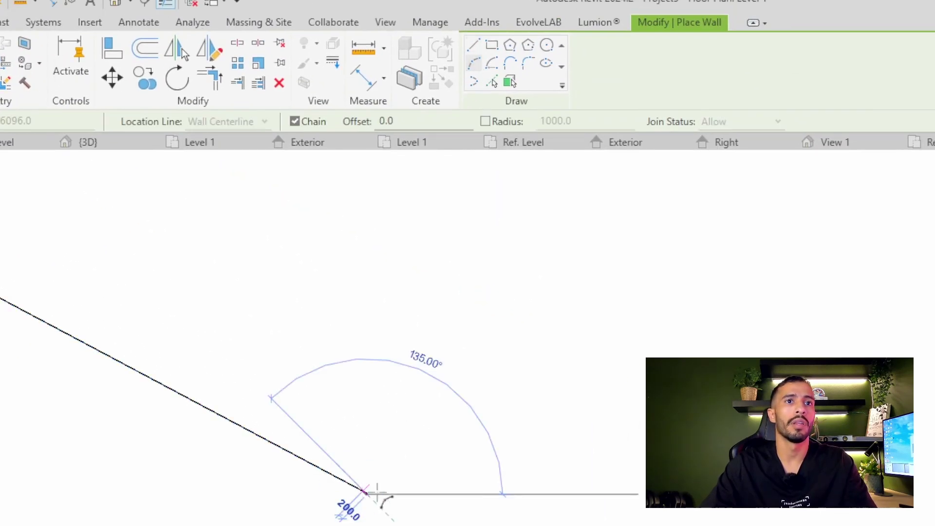
Add a Start-End-Radius arc curtain wall from the straight wall's end, then make both walls 3000 tall
left_click(537, 360)
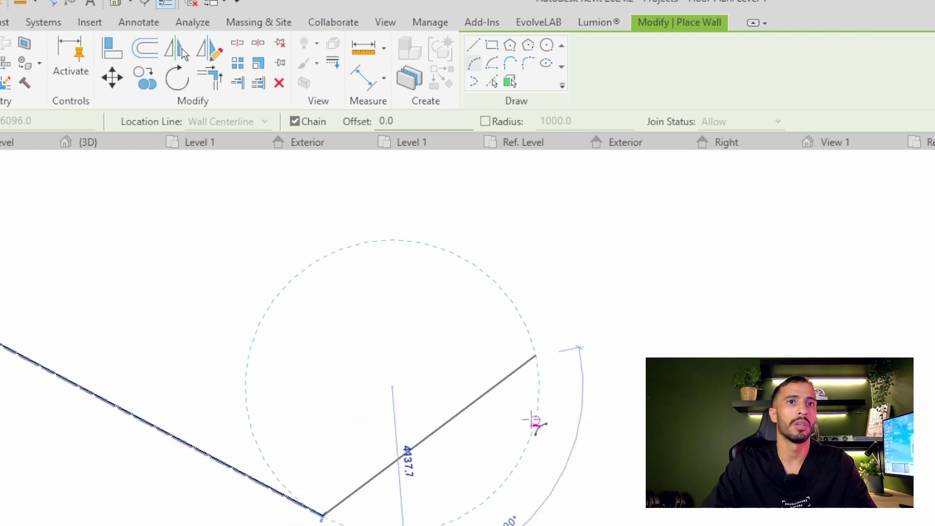
left_click(467, 387)
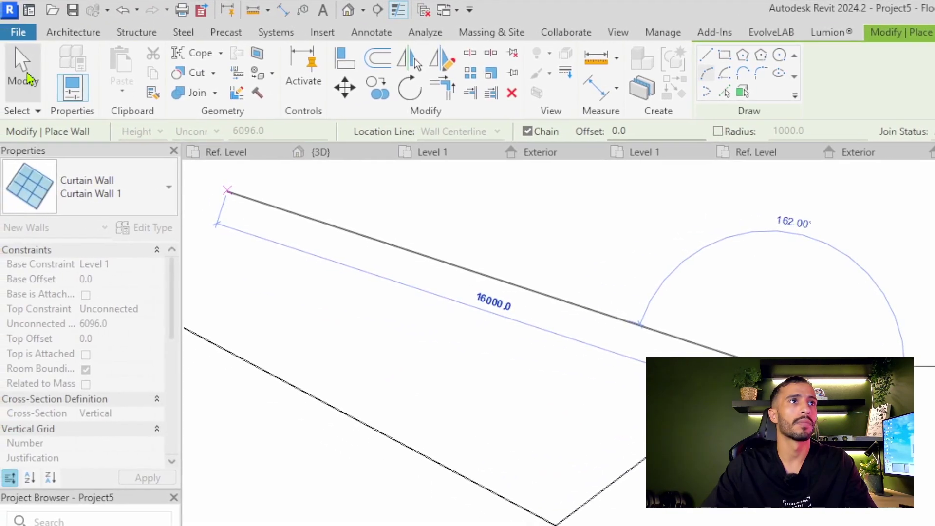
key("Escape")
key("Escape")
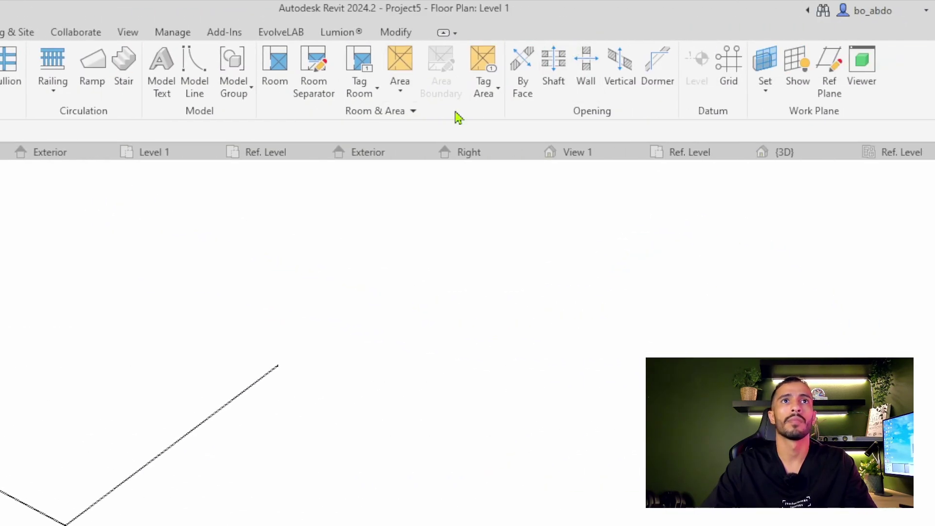
left_click(229, 420)
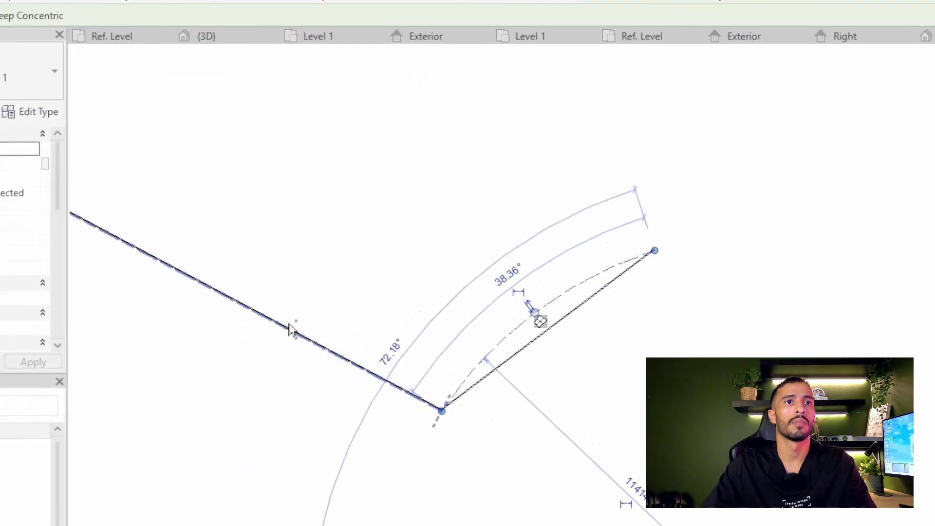
left_click(127, 242)
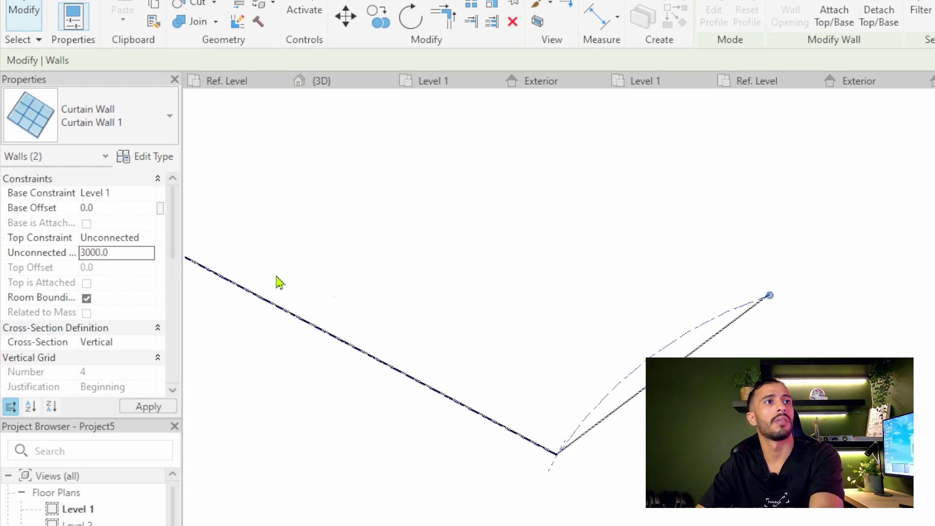
left_click(415, 300)
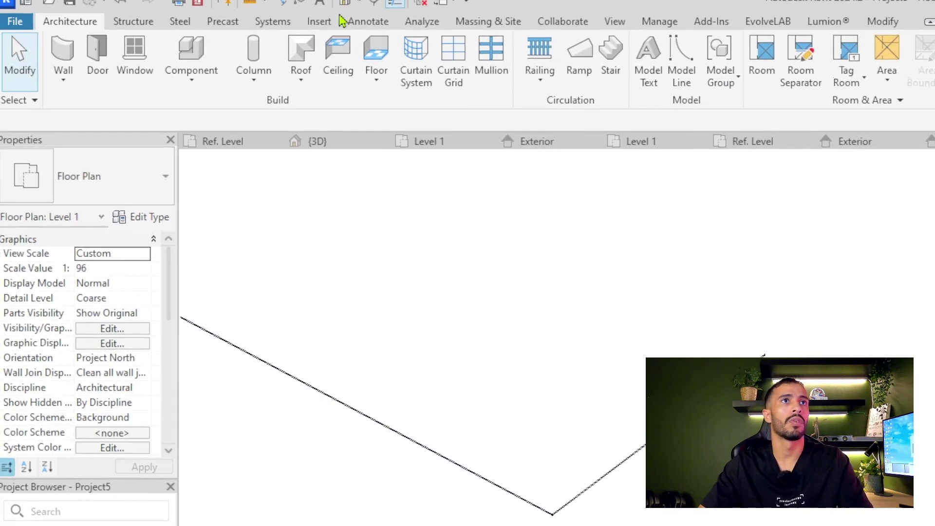
In the default 3D view, select the straight curtain wall and edit its type
left_click(353, 7)
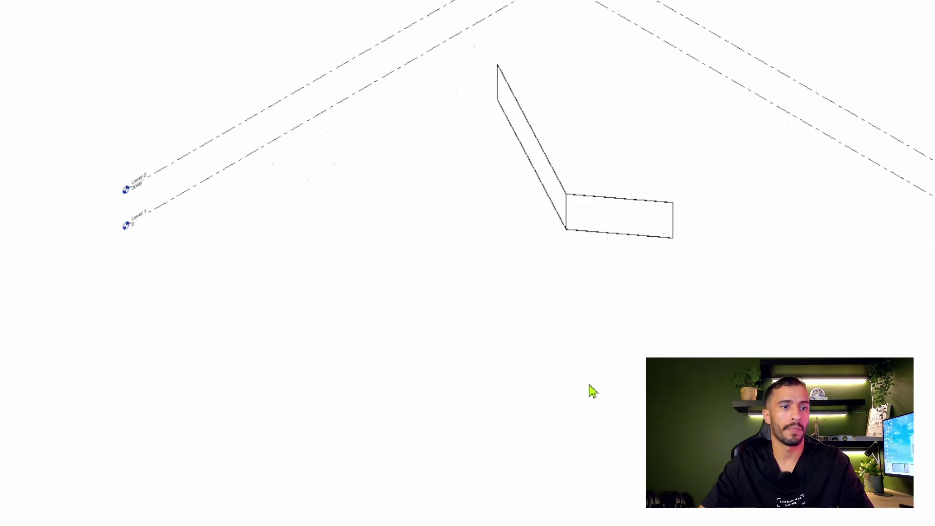
middle_click_drag(267, 127, 628, 276, "shift")
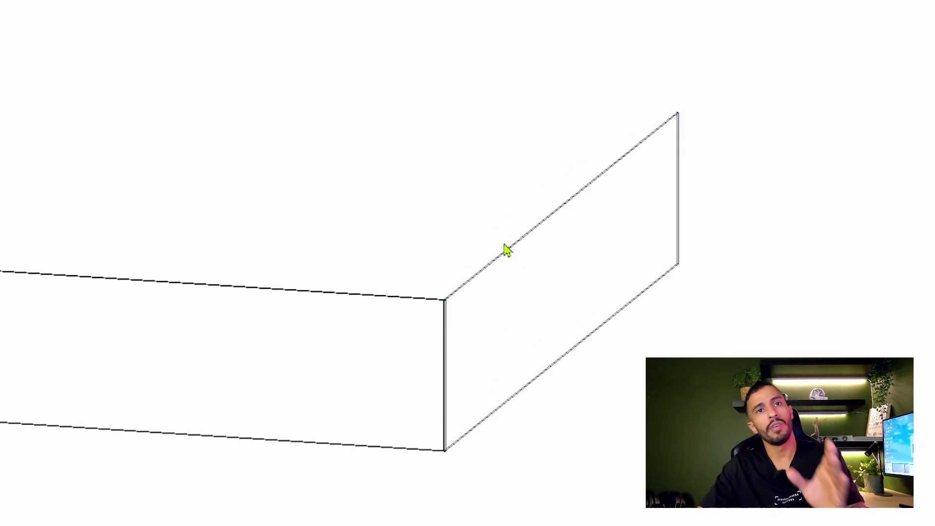
left_click(381, 318)
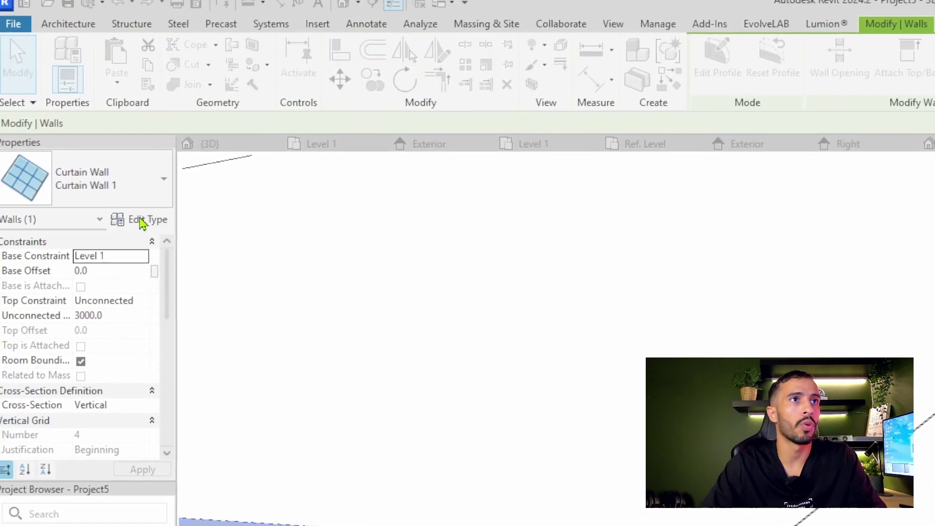
left_click(89, 155)
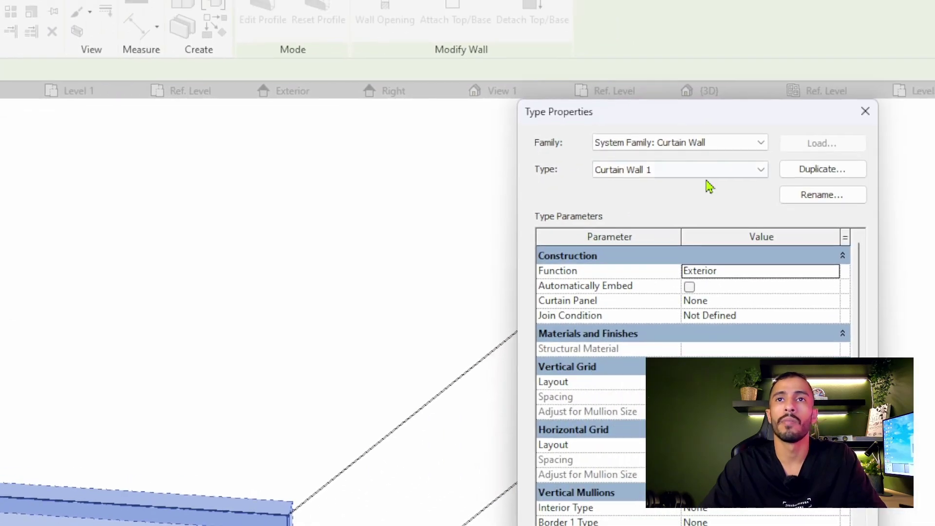
mouse_move(719, 118)
left_mouse_down()
mouse_move(500, 98)
mouse_move(235, 102)
left_mouse_up()
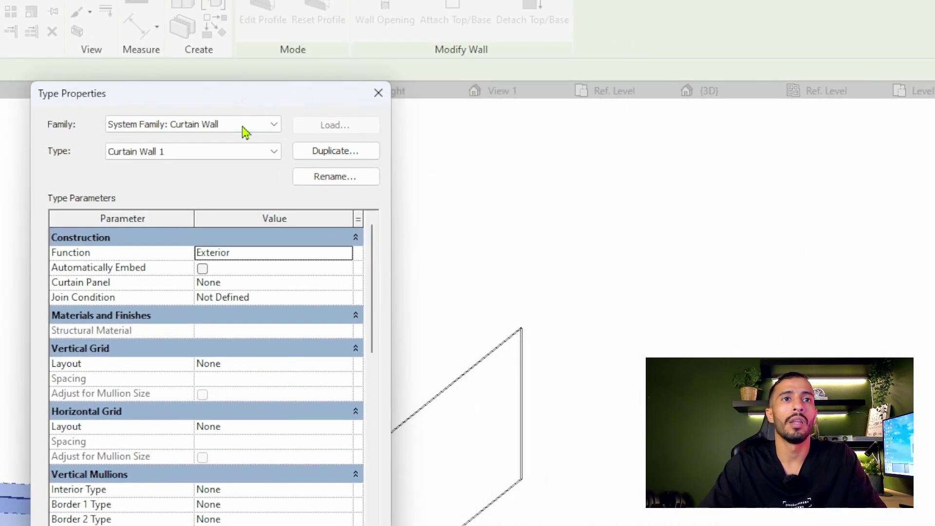
Set vertical grid to Fixed Distance 440 and horizontal grid to Fixed Distance 140
left_click(352, 369)
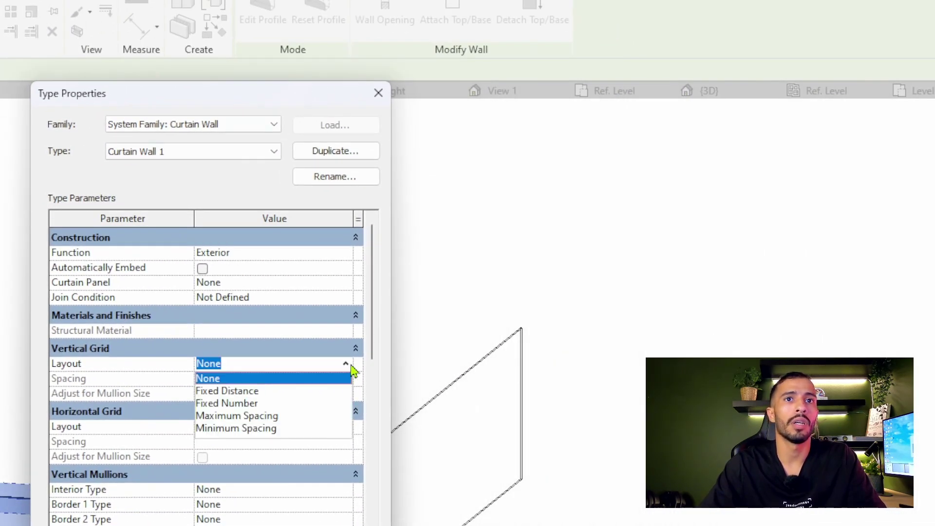
left_click(270, 392)
left_click(347, 377)
type("440")
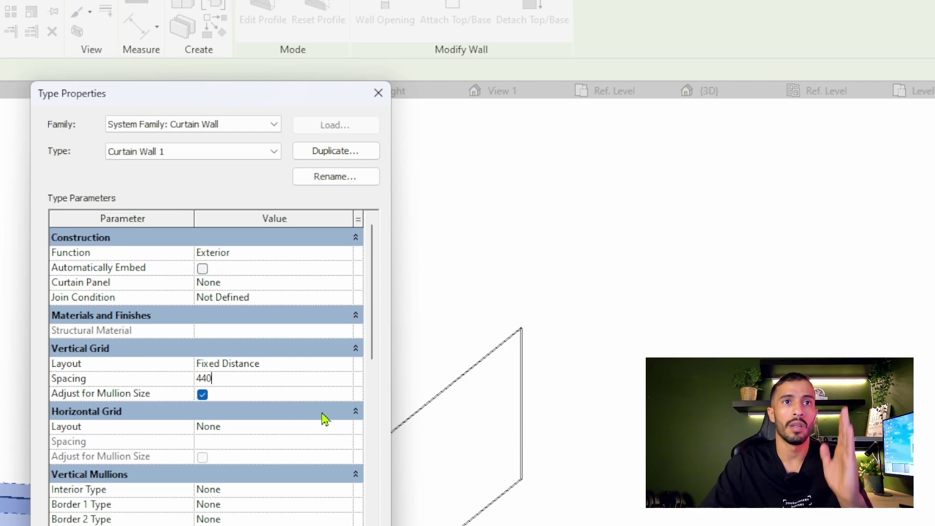
left_click(349, 428)
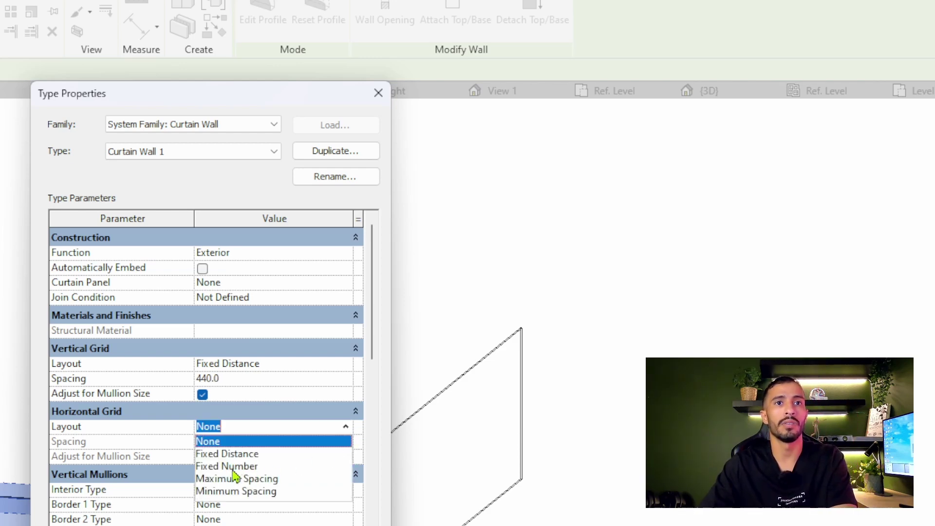
left_click(249, 457)
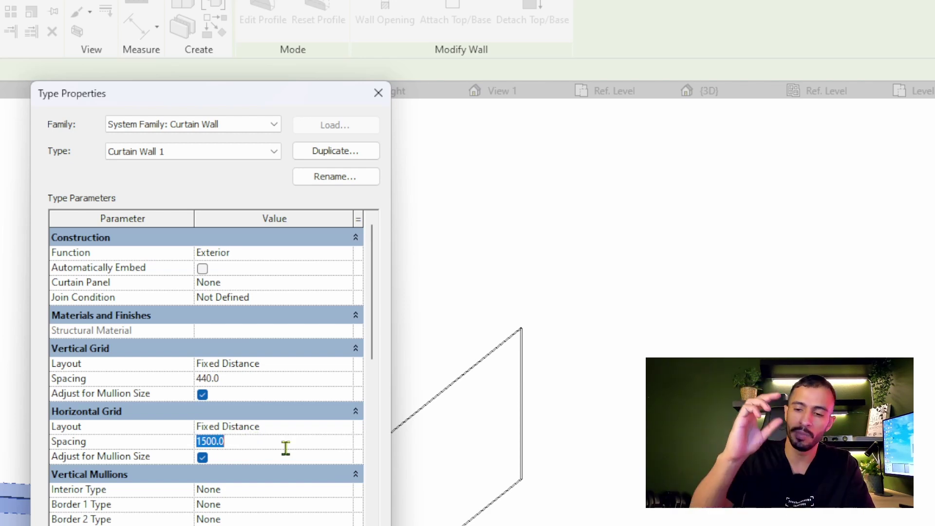
type("0")
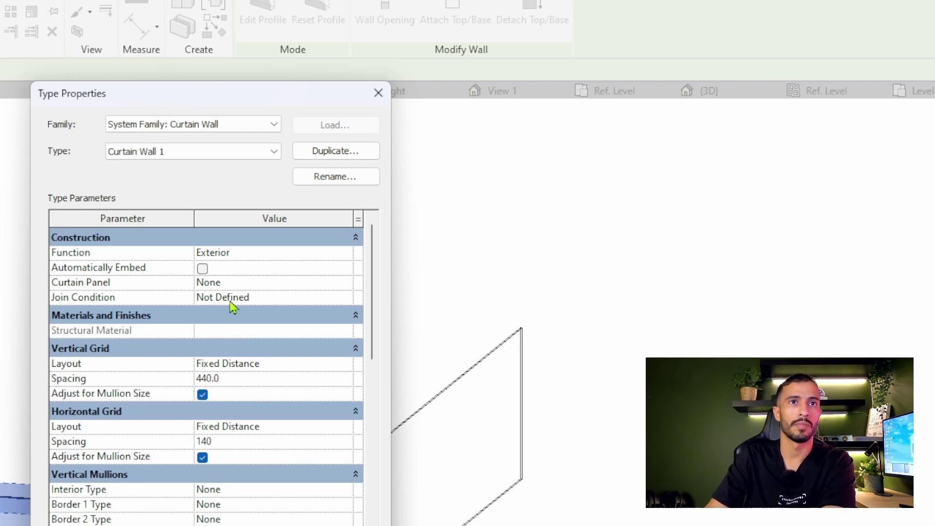
key("Return")
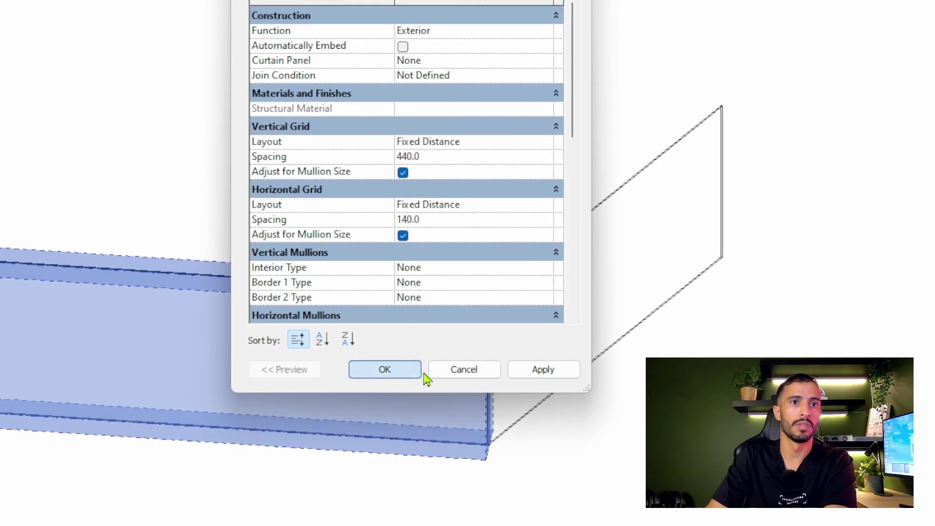
left_click(411, 369)
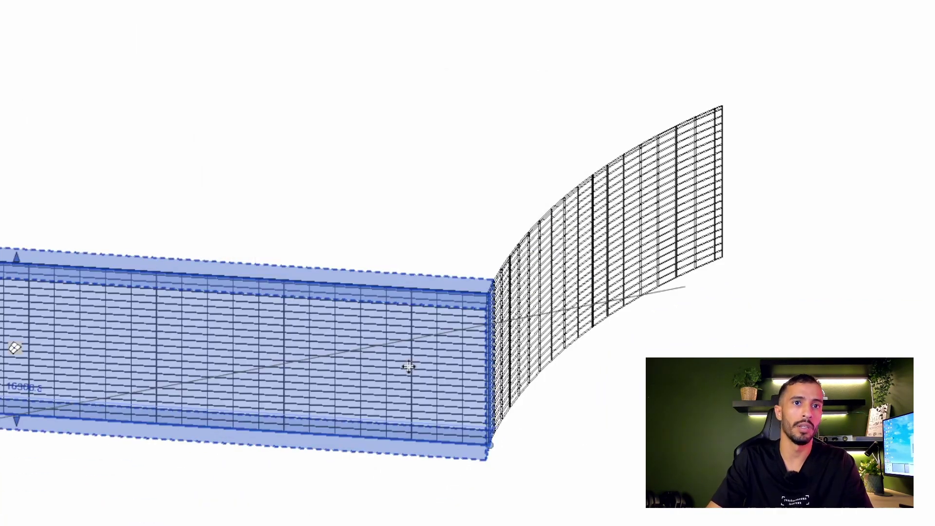
Duplicate the curtain wall type as brick 2, keeping 440/140 grid spacing
scroll(864, 255, "down", 2)
mouse_move(902, 342)
middle_mouse_down("shift")
mouse_move(566, 354)
mouse_move(805, 238)
mouse_move(833, 292)
mouse_move(830, 317)
middle_mouse_up("shift")
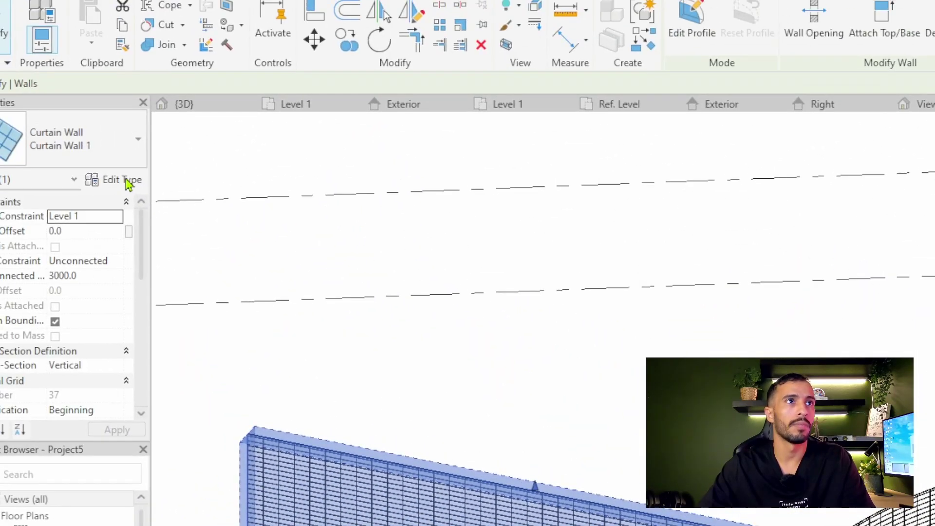
left_click(126, 181)
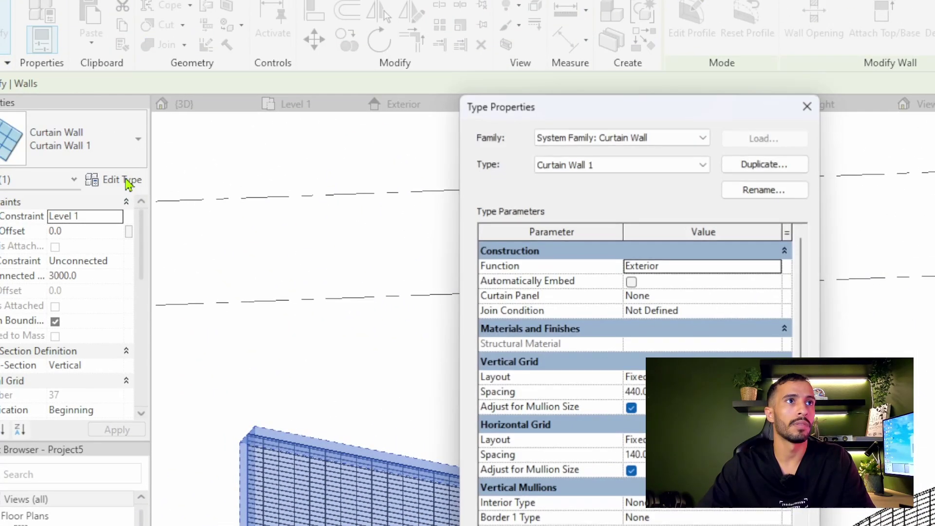
left_click(763, 165)
type("brick 2")
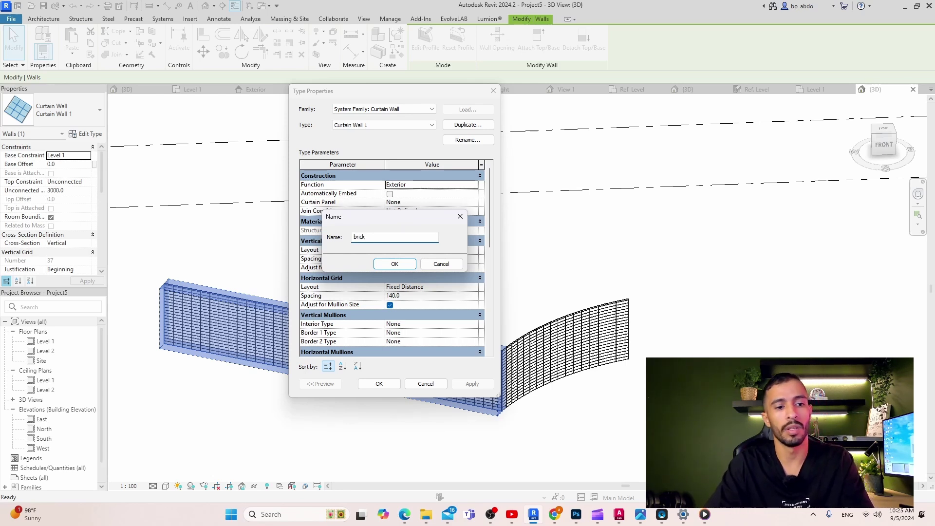
left_click(394, 265)
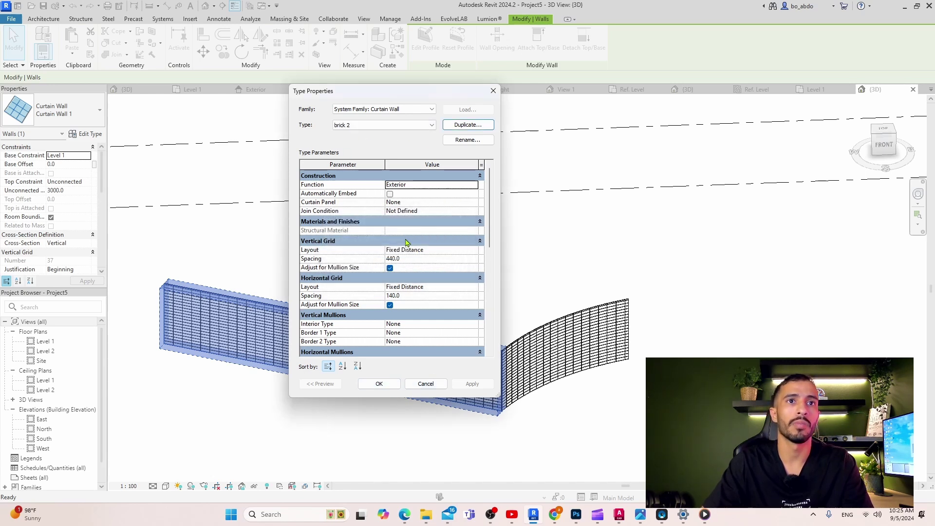
left_click(382, 386)
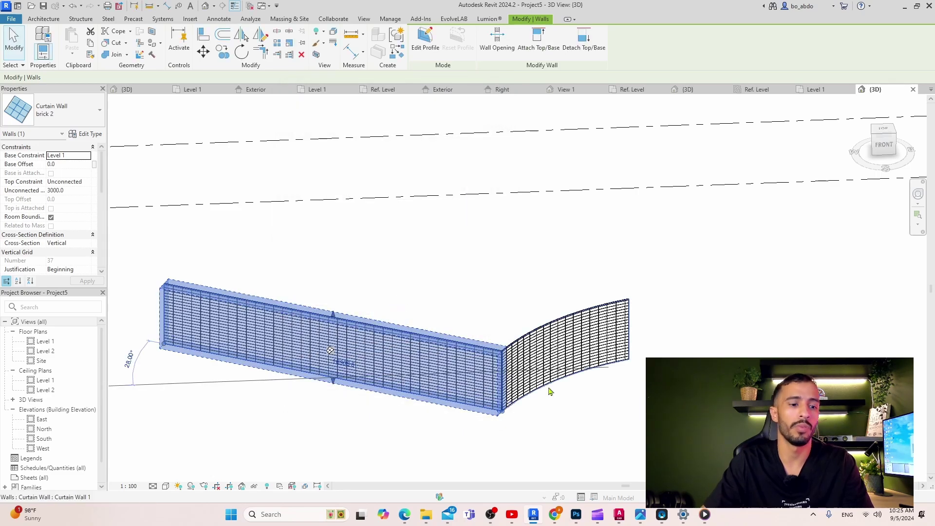
Set the straight wall's Vertical Grid Justification to Center, then End
scroll(563, 267, "down", 1)
mouse_move(563, 267)
middle_mouse_down("shift")
mouse_move(590, 361)
mouse_move(463, 334)
mouse_move(597, 334)
middle_mouse_up("shift")
scroll(581, 281, "up", 2)
mouse_move(580, 280)
middle_mouse_down("shift")
mouse_move(551, 209)
mouse_move(598, 327)
middle_mouse_up("shift")
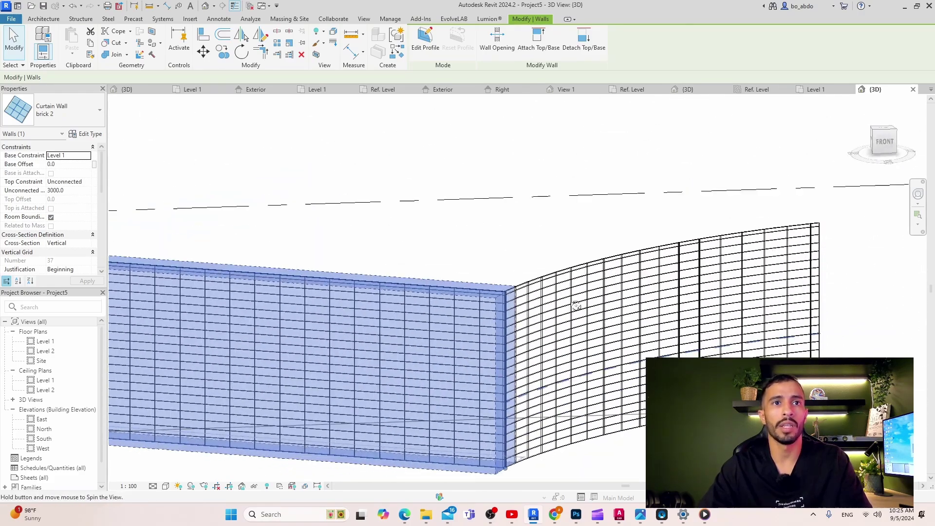
scroll(598, 326, "down", 3)
mouse_move(576, 350)
middle_mouse_down("shift")
mouse_move(534, 396)
mouse_move(521, 443)
mouse_move(376, 382)
middle_mouse_up("shift")
scroll(411, 359, "up", 2)
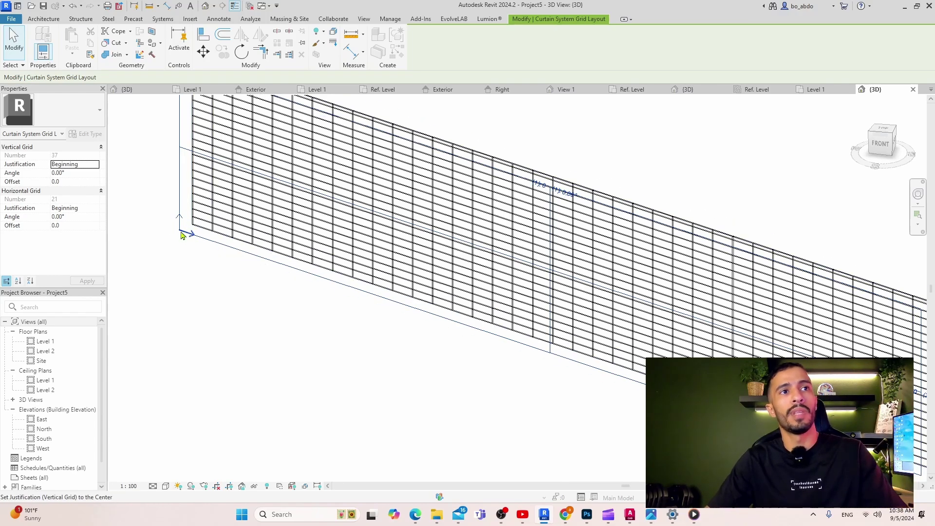
scroll(363, 233, "down", 3)
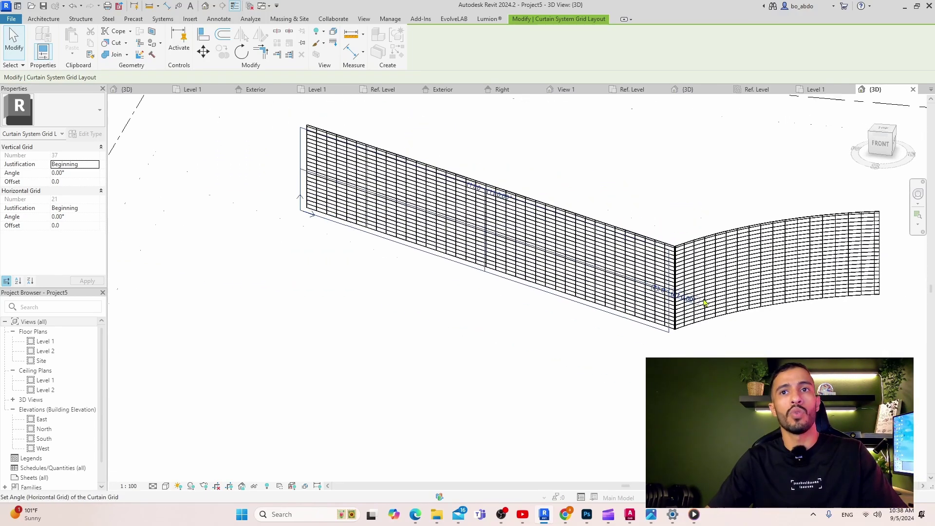
scroll(472, 320, "down", 1)
middle_click_drag(472, 320, 499, 350)
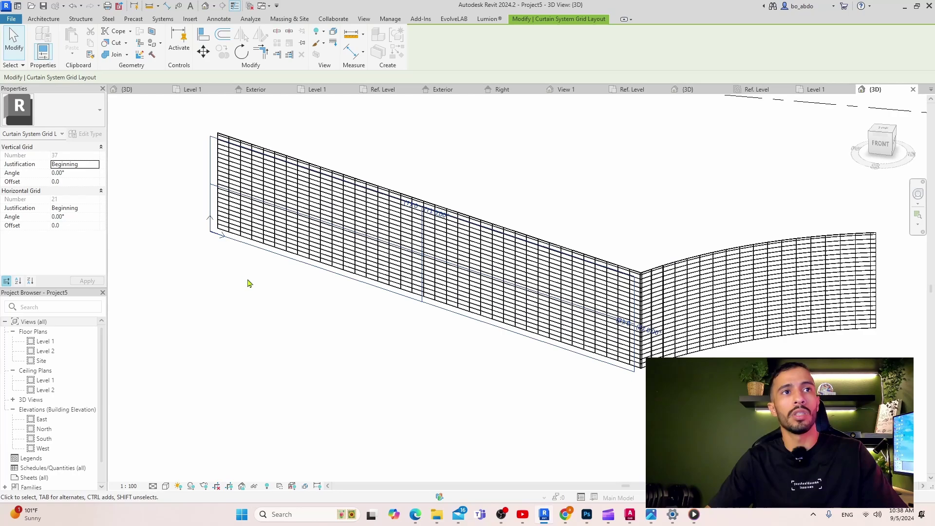
left_click(223, 239)
scroll(444, 311, "up", 2)
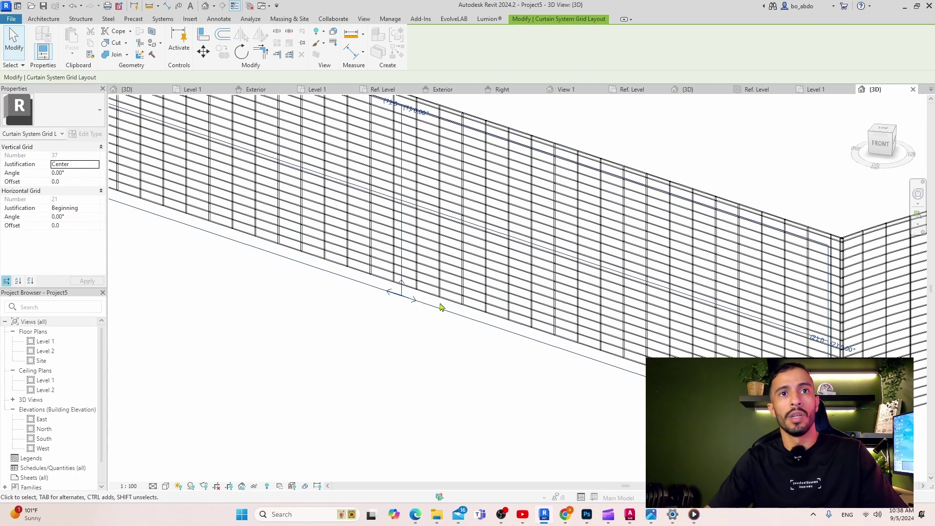
left_click(416, 301)
Select the arced curtain wall and review its curtain grid layout settings
scroll(529, 317, "down", 2)
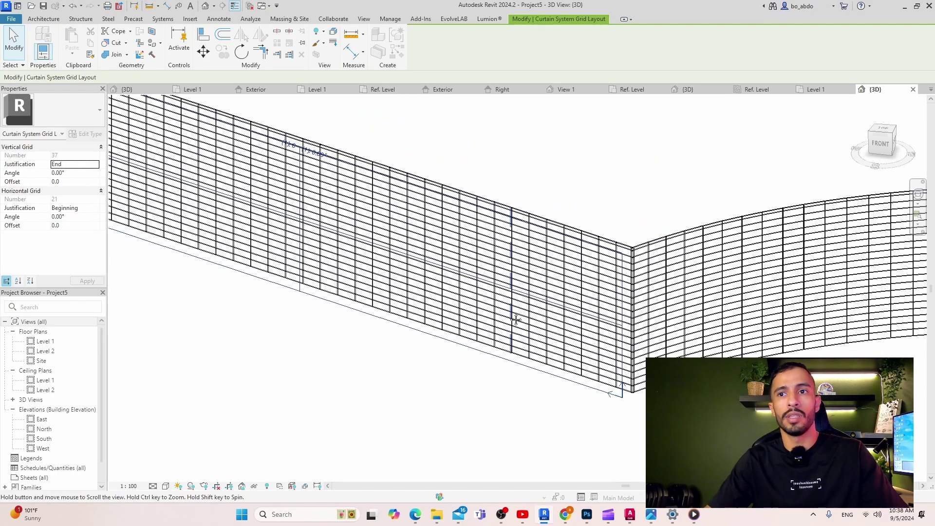
scroll(623, 394, "up", 3)
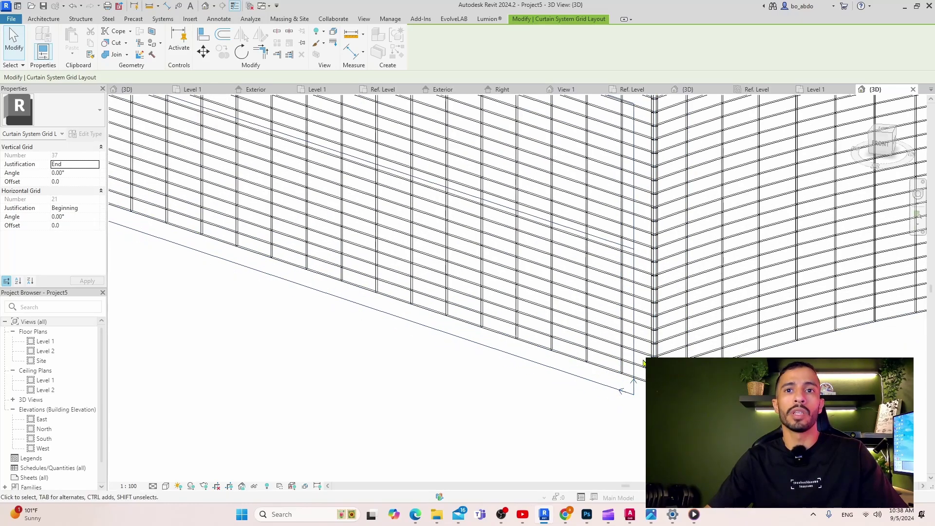
scroll(633, 384, "down", 2)
middle_click_drag(750, 381, 625, 410)
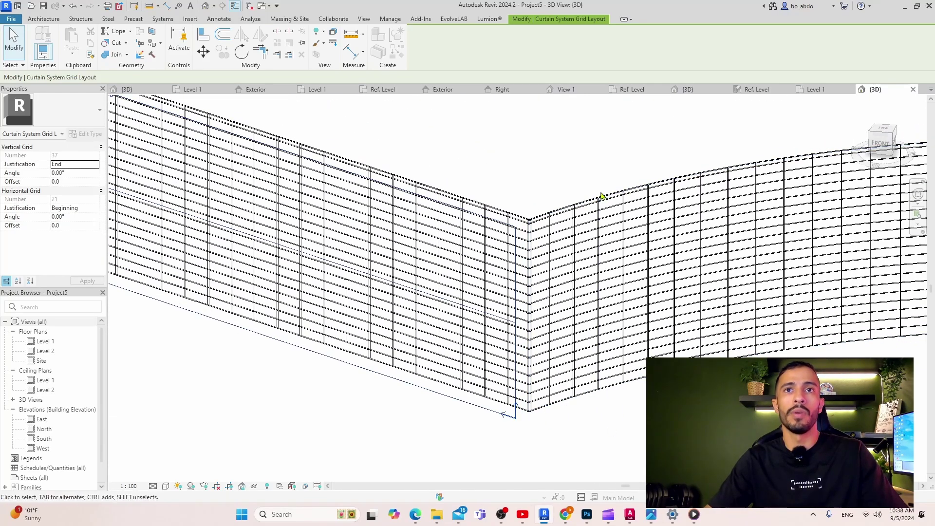
left_click(633, 243)
scroll(643, 234, "down", 2)
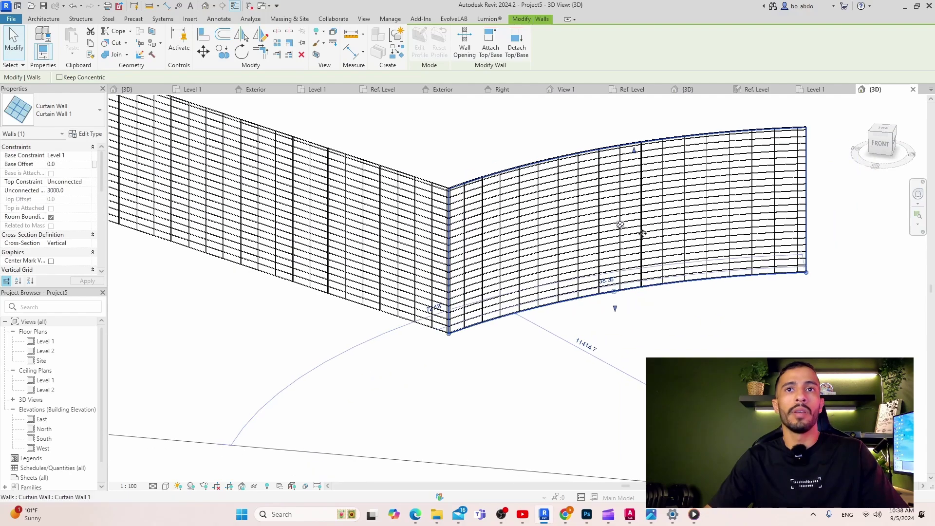
left_click(449, 335)
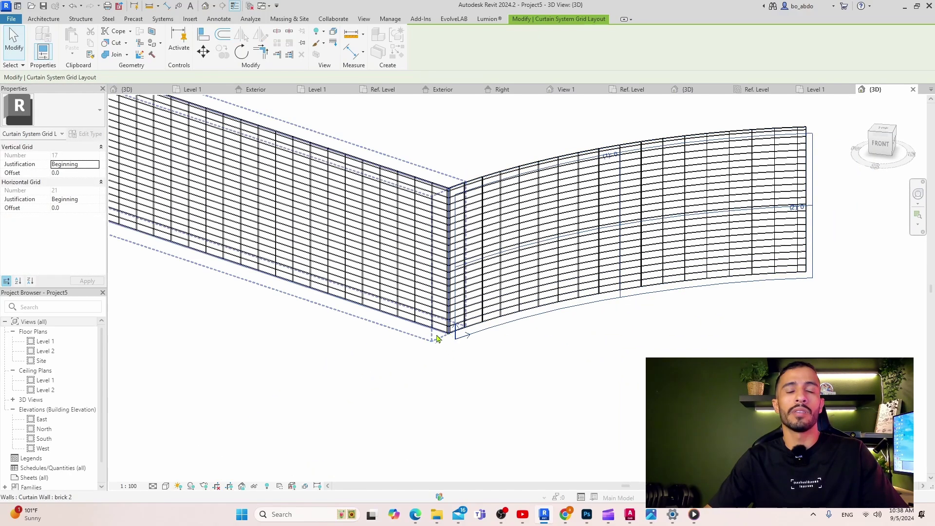
scroll(441, 336, "up", 2)
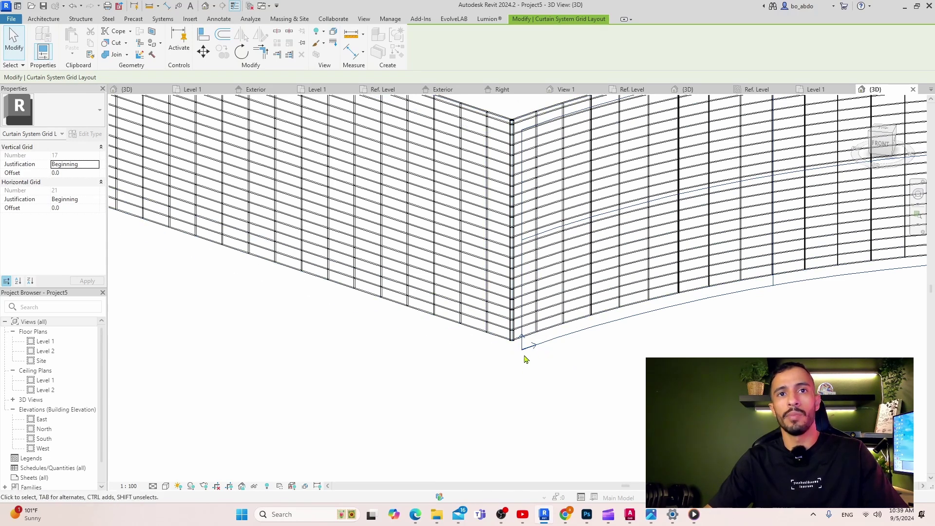
middle_click_drag(570, 303, 567, 292)
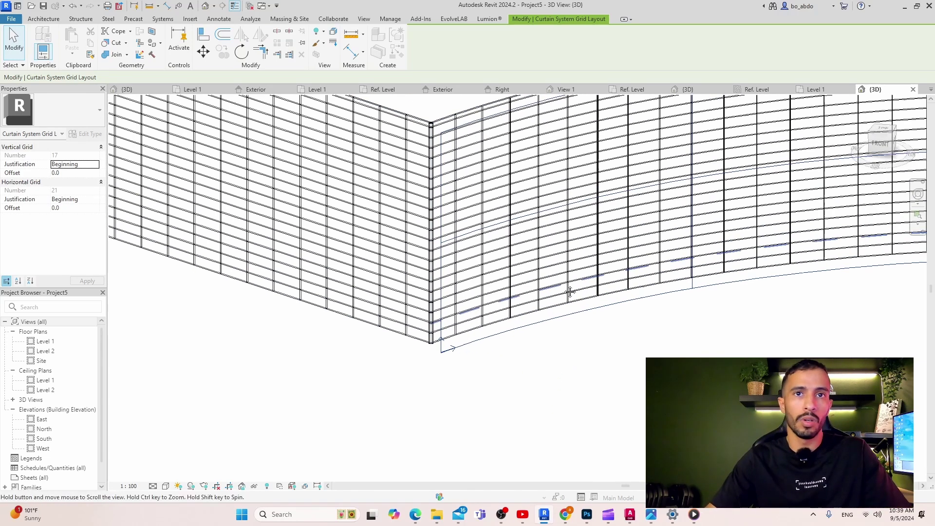
scroll(567, 293, "down", 2)
key("Escape")
Bring both walls into view and switch to the brick 2 {3D} family view
scroll(455, 325, "down", 1)
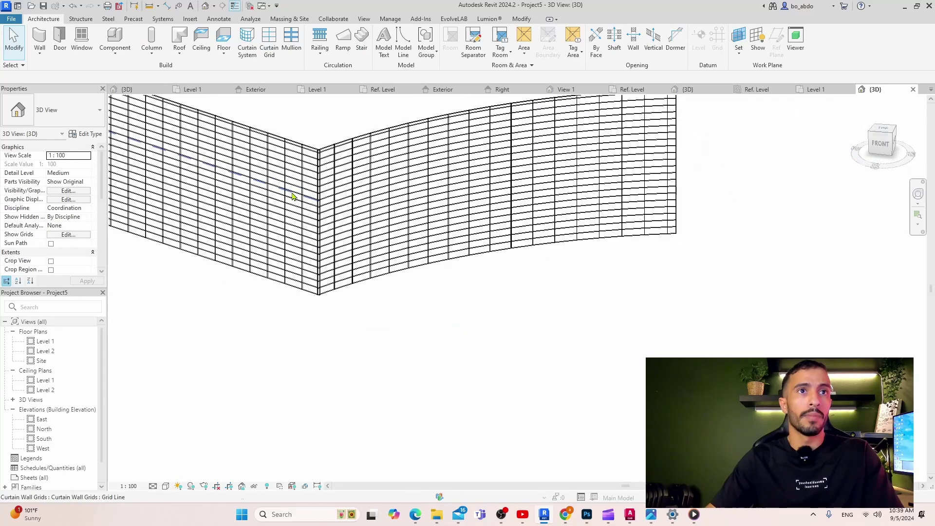
scroll(469, 302, "up", 2)
middle_click_drag(468, 302, 510, 295)
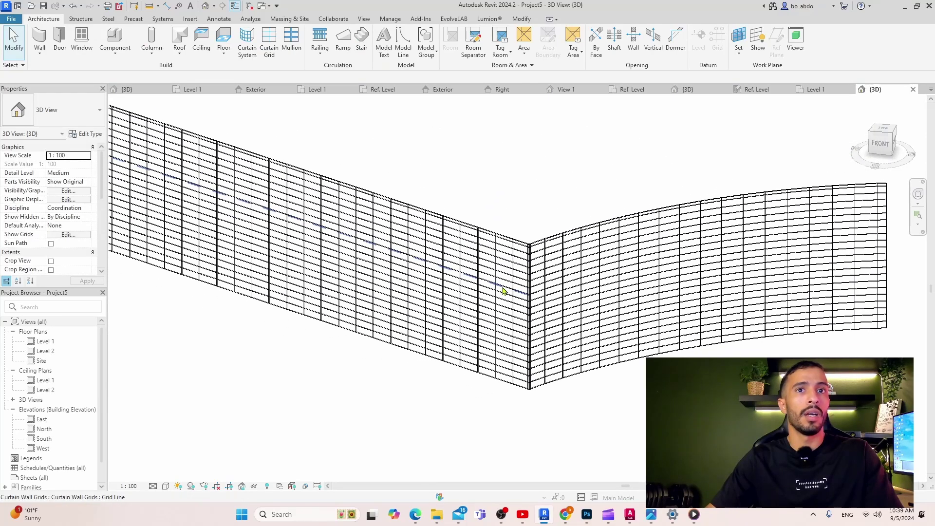
left_click(471, 230)
left_click(497, 158)
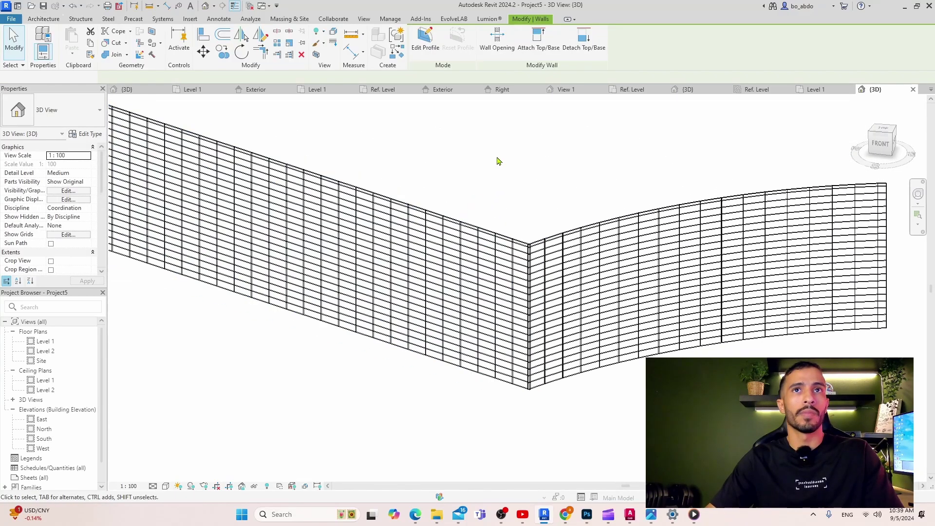
left_click(693, 93)
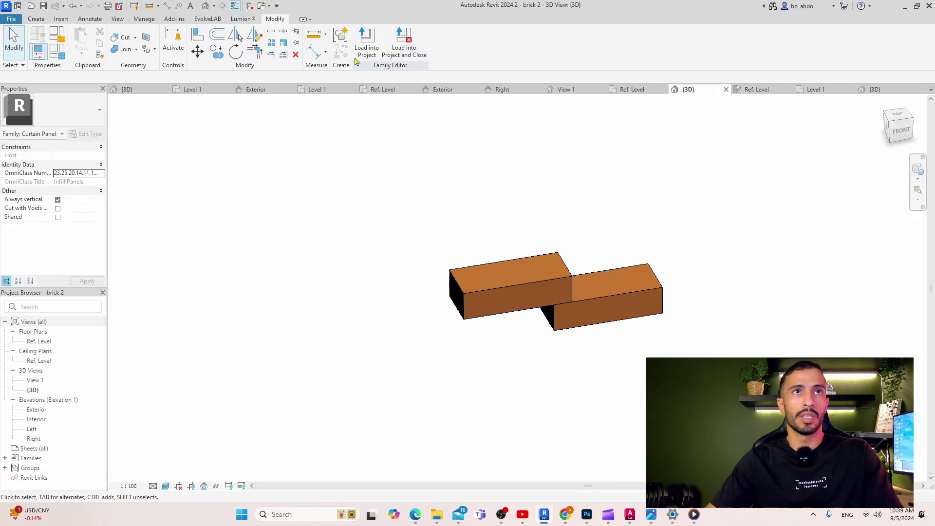
Load the brick 2 panel family into Project5 and return to the 3D view
left_click(364, 46)
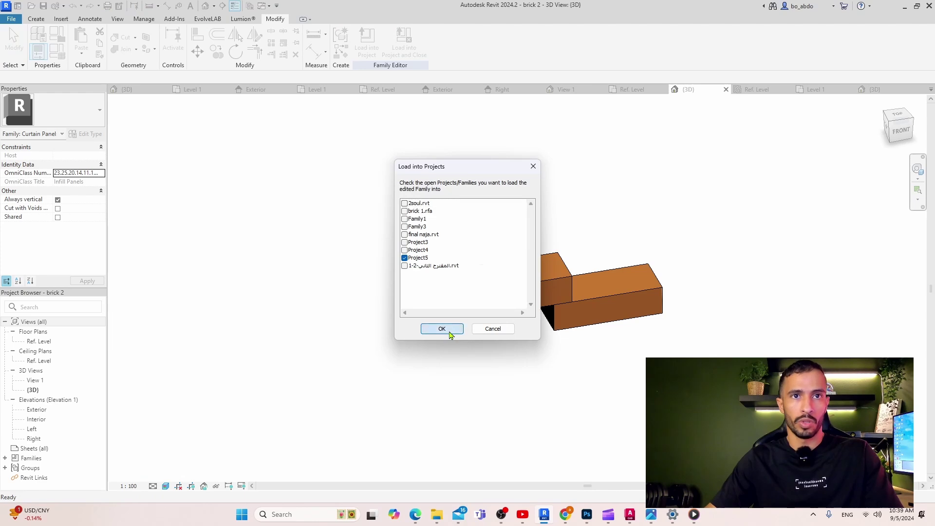
left_click(450, 333)
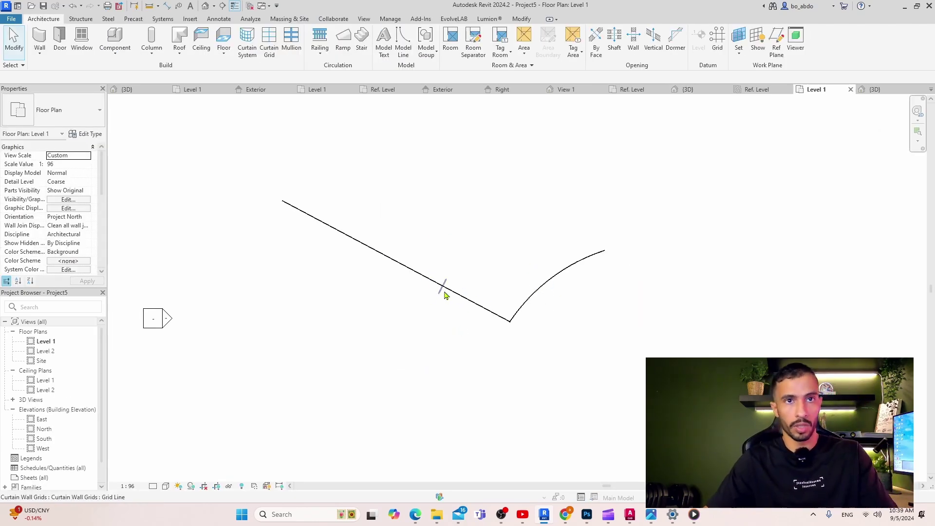
left_click(206, 6)
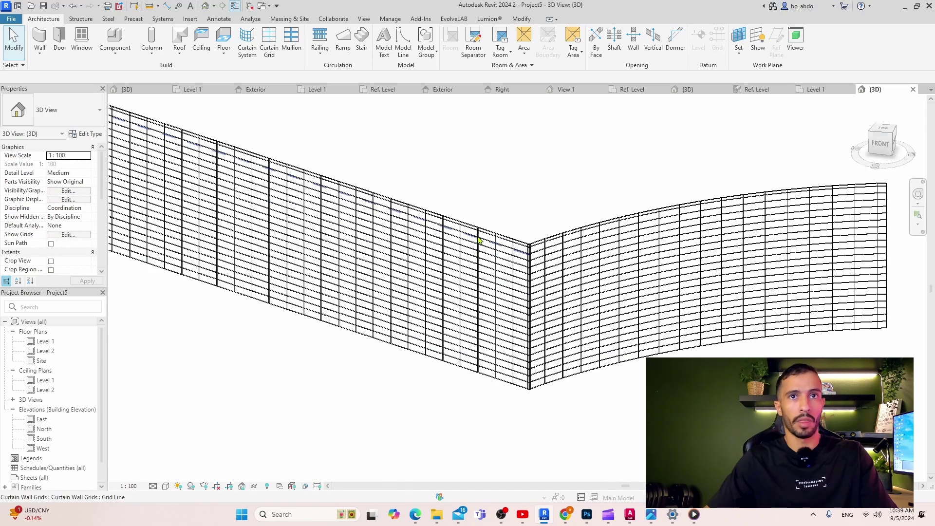
Set the straight wall type's Curtain Panel to brick 2 : brick 2
left_click(472, 223)
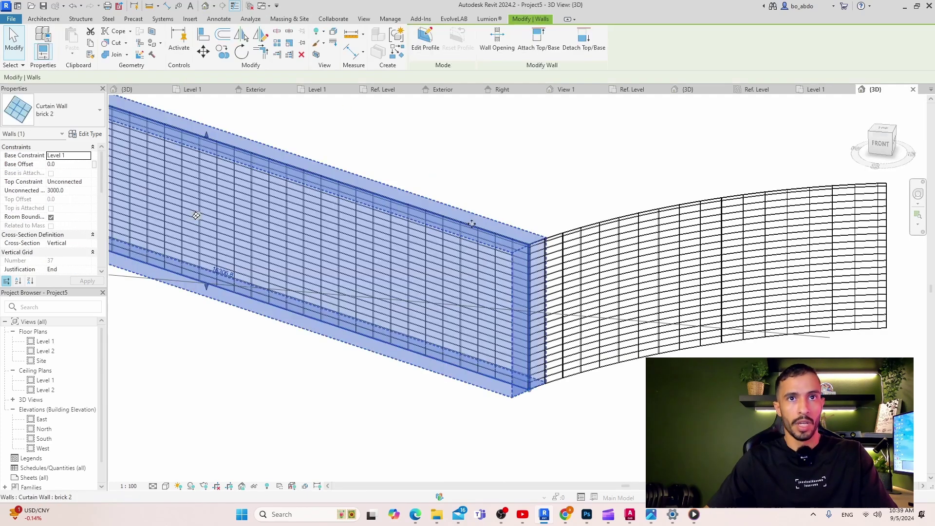
left_click(90, 135)
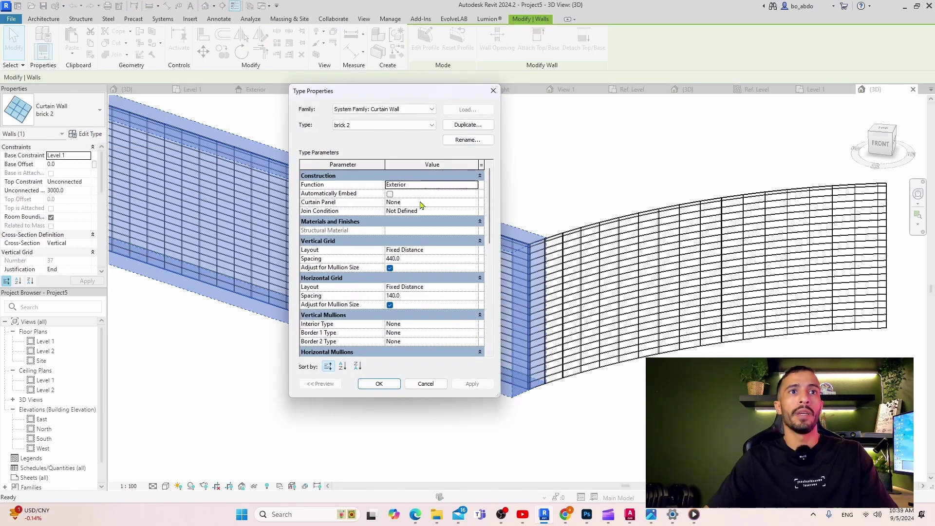
left_click(476, 203)
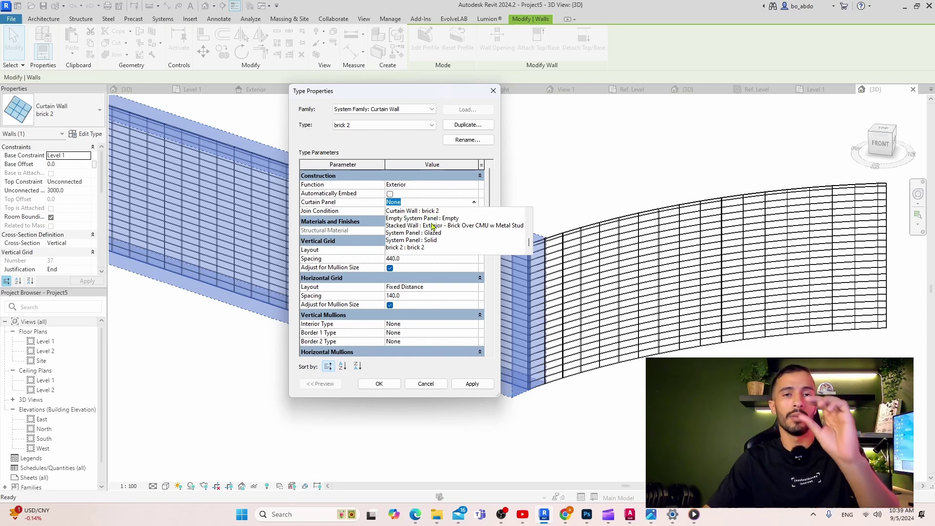
left_click(413, 248)
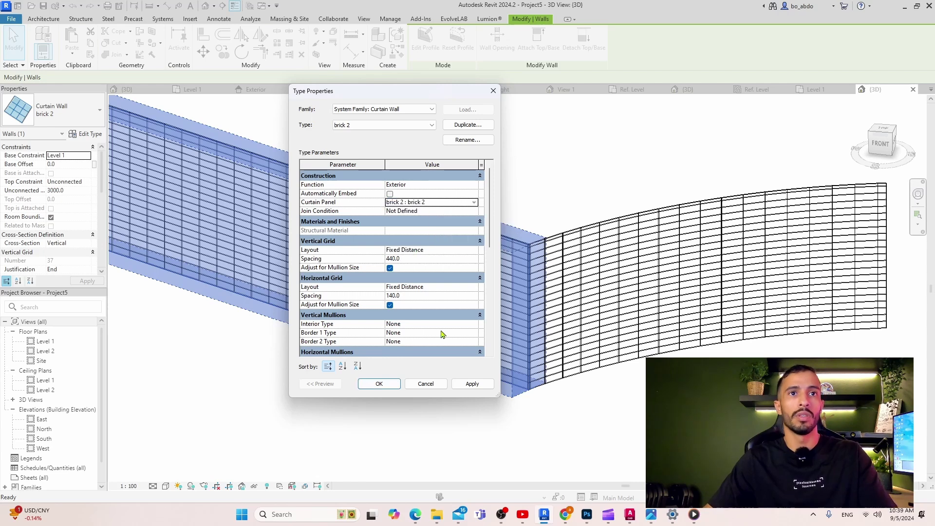
left_click(379, 384)
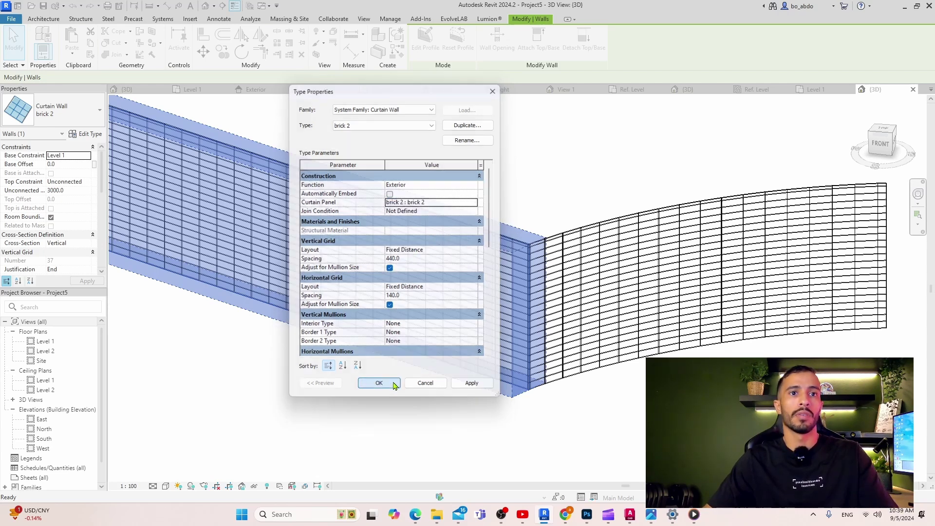
left_click(620, 126)
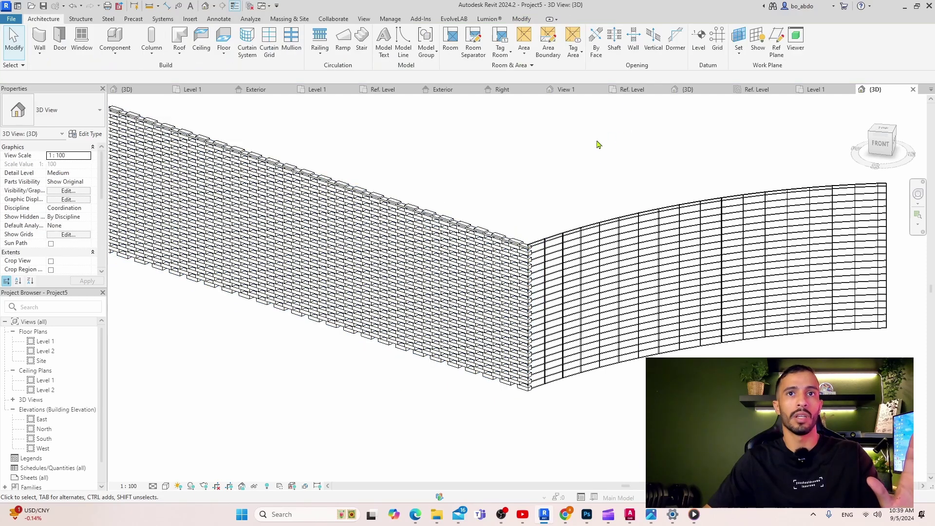
Change the curved curtain wall's type to brick 2
left_click(592, 227)
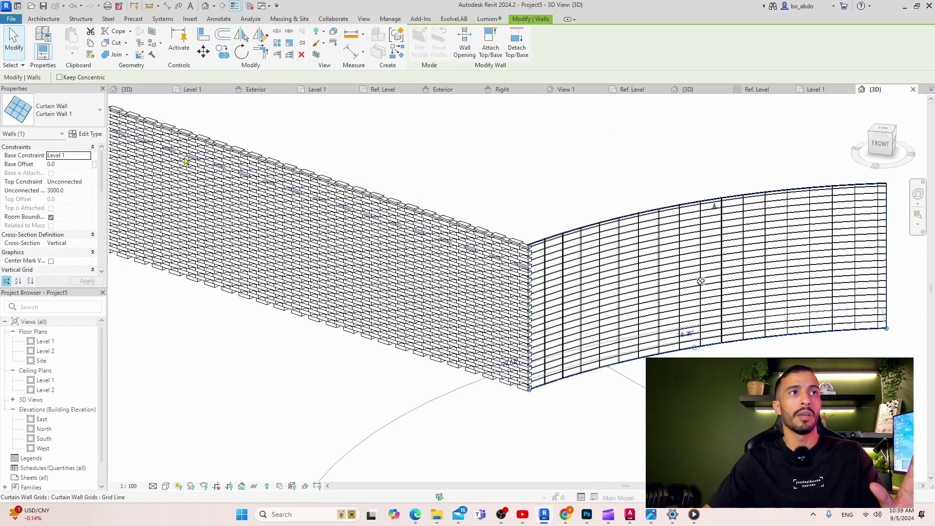
left_click(65, 115)
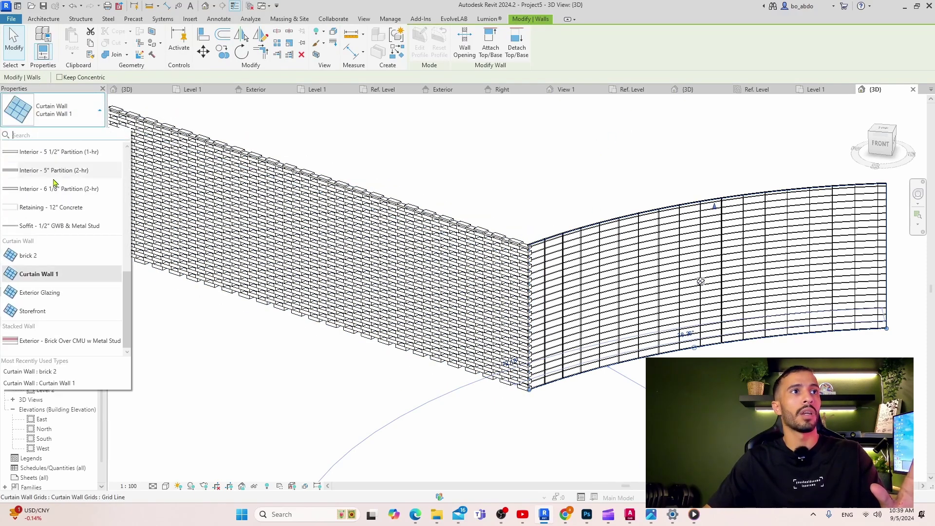
left_click(41, 259)
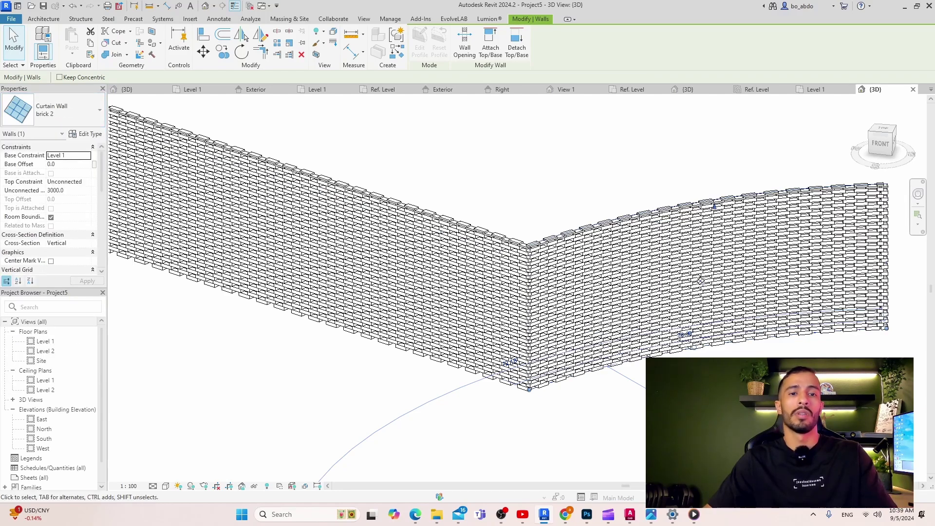
scroll(528, 267, "up", 2)
scroll(529, 266, "up", 2)
Switch to Realistic visual style and zoom in on the brick wall corner
mouse_move(522, 181)
middle_mouse_down("shift")
mouse_move(666, 279)
mouse_move(340, 439)
middle_mouse_up("shift")
left_click(164, 491)
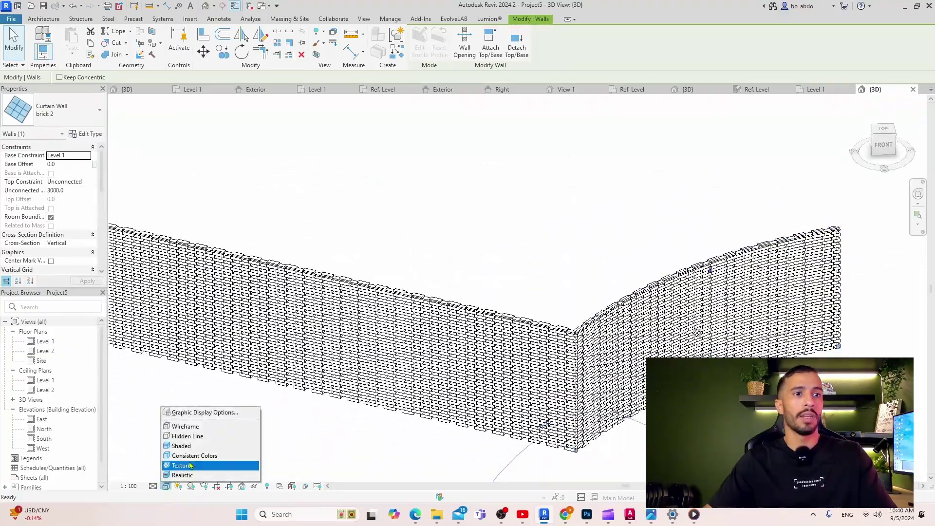
left_click(182, 476)
mouse_move(536, 293)
middle_mouse_down("shift")
mouse_move(562, 376)
mouse_move(552, 205)
mouse_move(536, 204)
middle_mouse_up("shift")
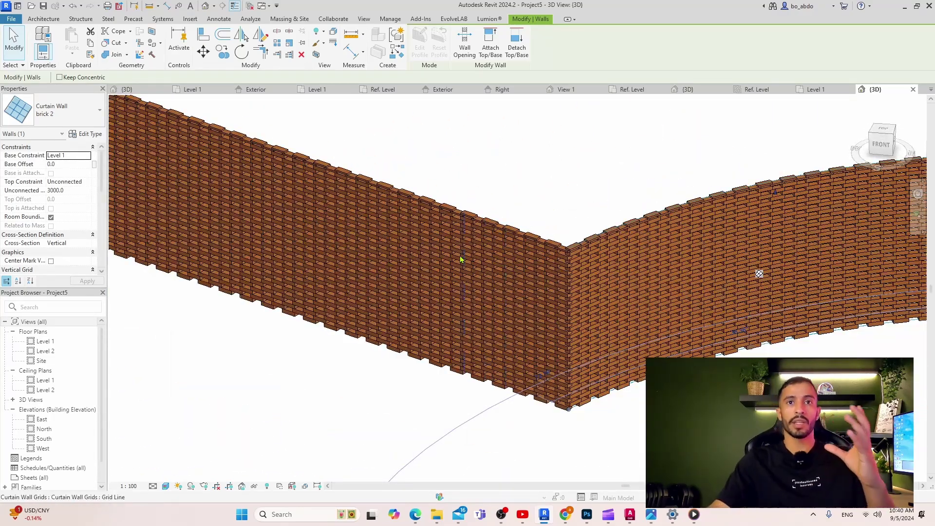
middle_click_drag(515, 238, 512, 307)
scroll(511, 307, "up", 3)
scroll(462, 280, "up", 2)
scroll(461, 290, "up", 2)
scroll(433, 308, "up", 1)
scroll(433, 308, "up", 1)
scroll(437, 296, "up", 1)
Tab-cycle past the grid line and wall to select one brick 2 curtain panel
key("Tab")
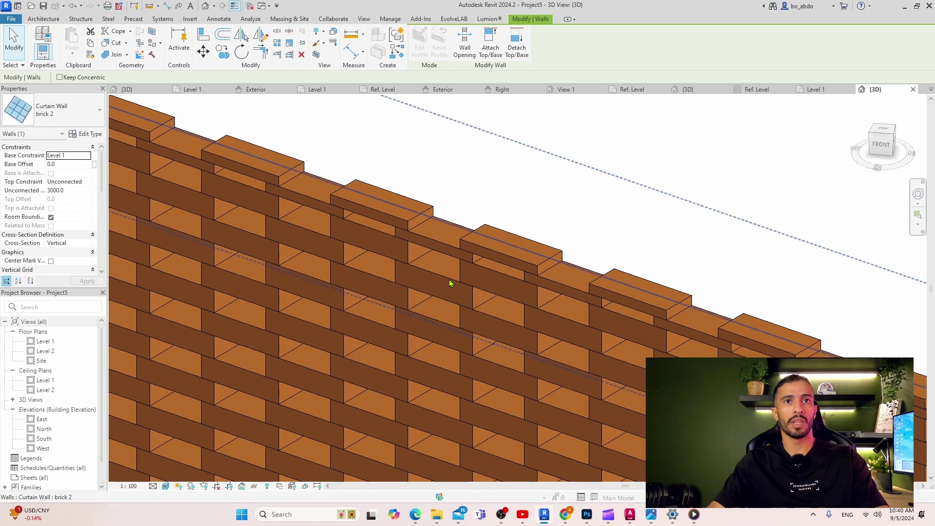
key("Tab")
left_click(449, 283)
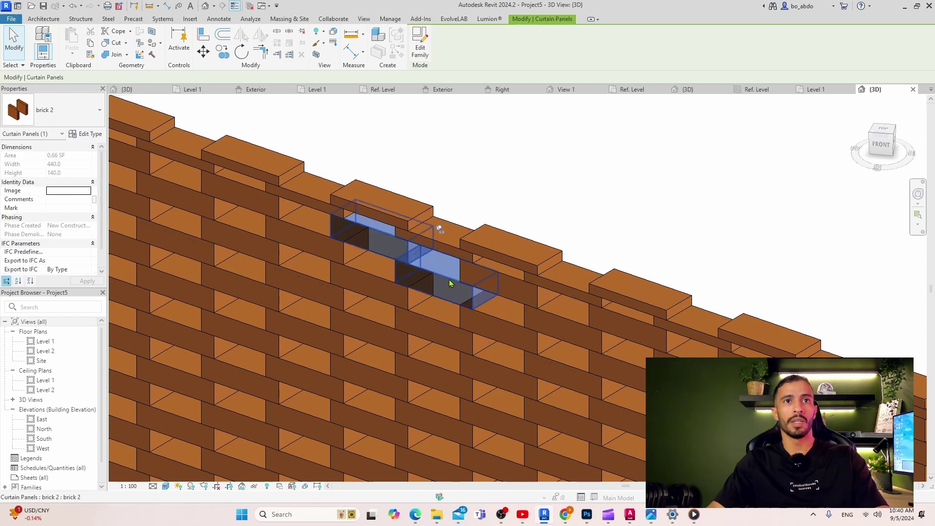
Set the brick 2 panel type's overhang to 70 in Type Properties
scroll(408, 263, "up", 1)
scroll(389, 260, "up", 1)
scroll(402, 264, "up", 1)
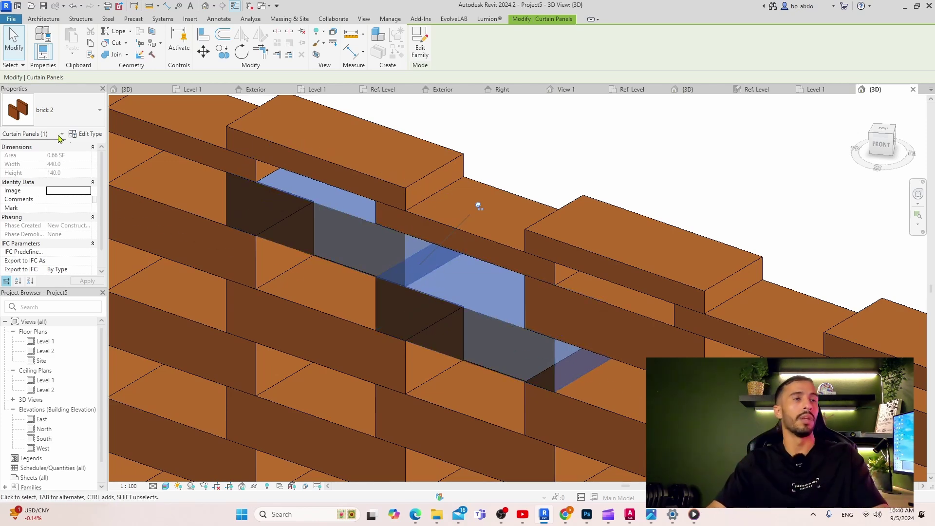
left_click(86, 136)
type("30")
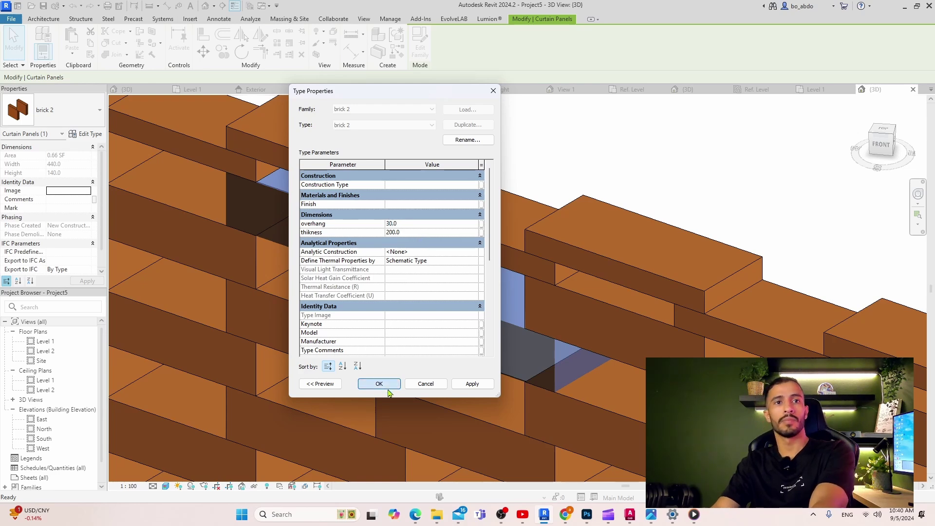
left_click(388, 389)
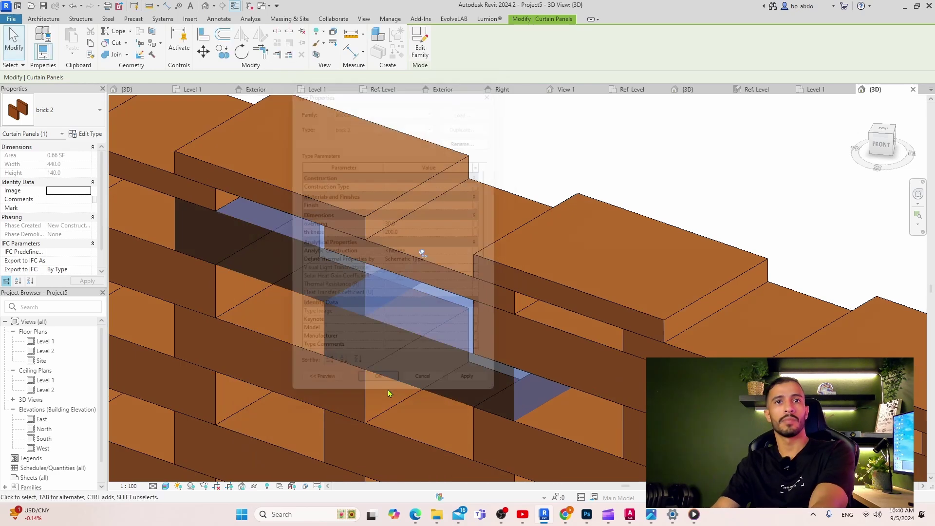
Inspect the changed bricks, then reconfirm the 70 overhang in Type Properties
scroll(511, 364, "down", 3)
scroll(511, 364, "down", 3)
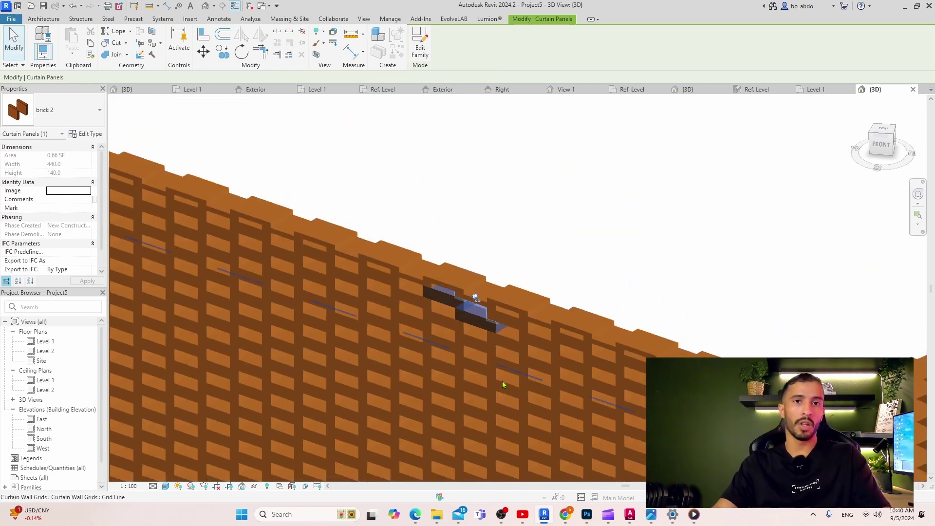
mouse_move(502, 381)
middle_mouse_down("shift")
mouse_move(648, 356)
mouse_move(560, 273)
middle_mouse_up("shift")
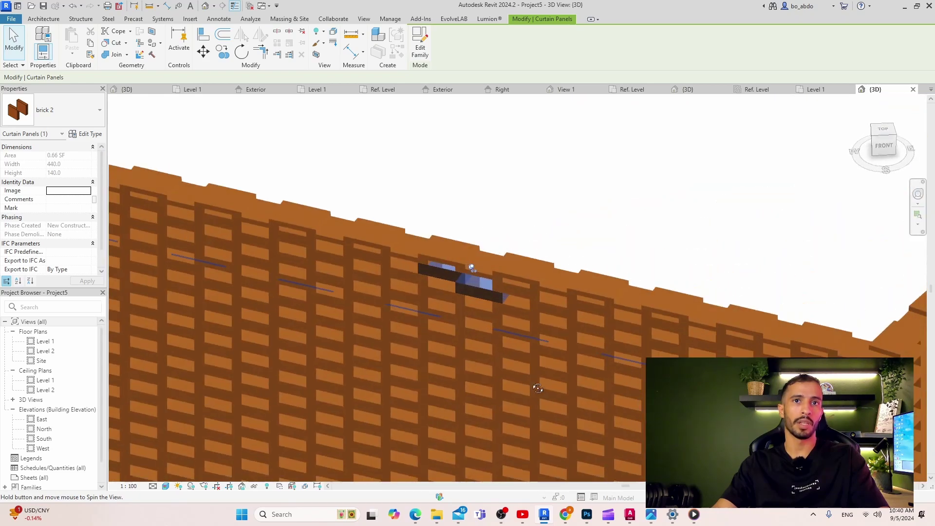
scroll(560, 244, "up", 5)
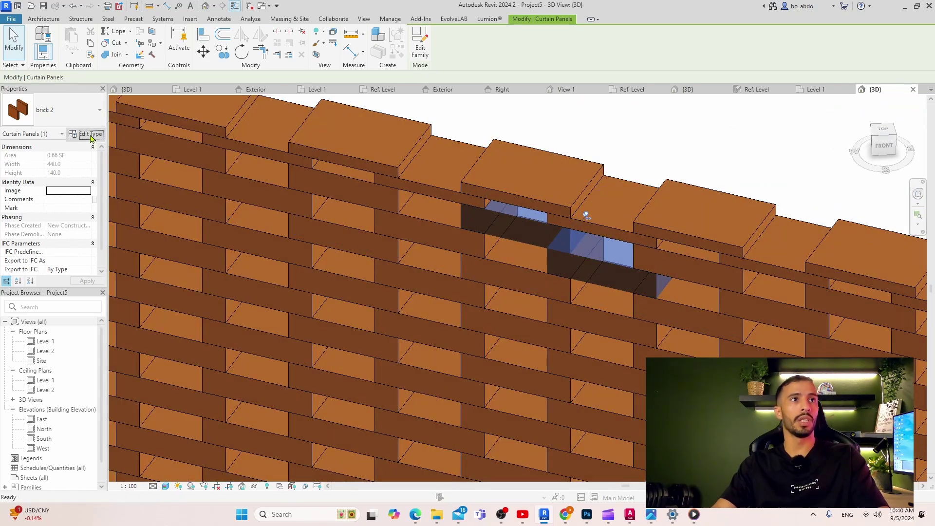
left_click(91, 137)
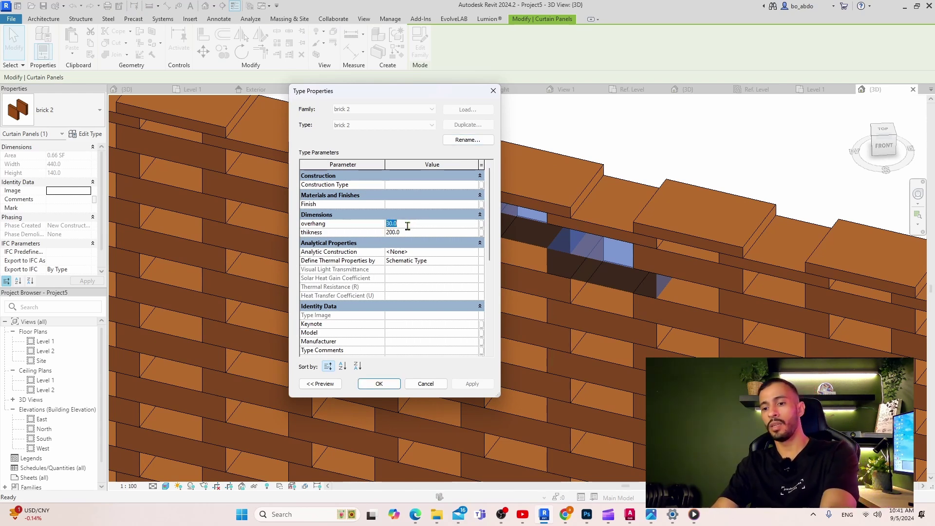
type("70")
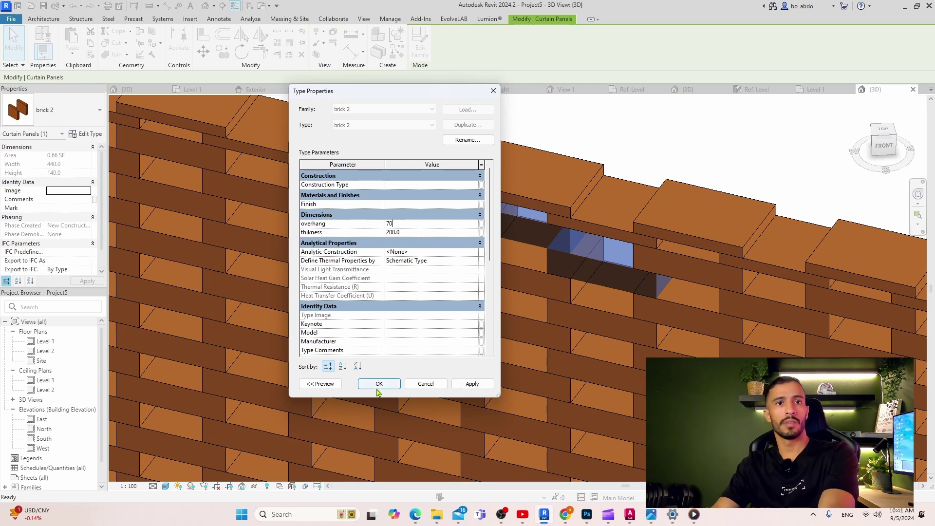
left_click(378, 385)
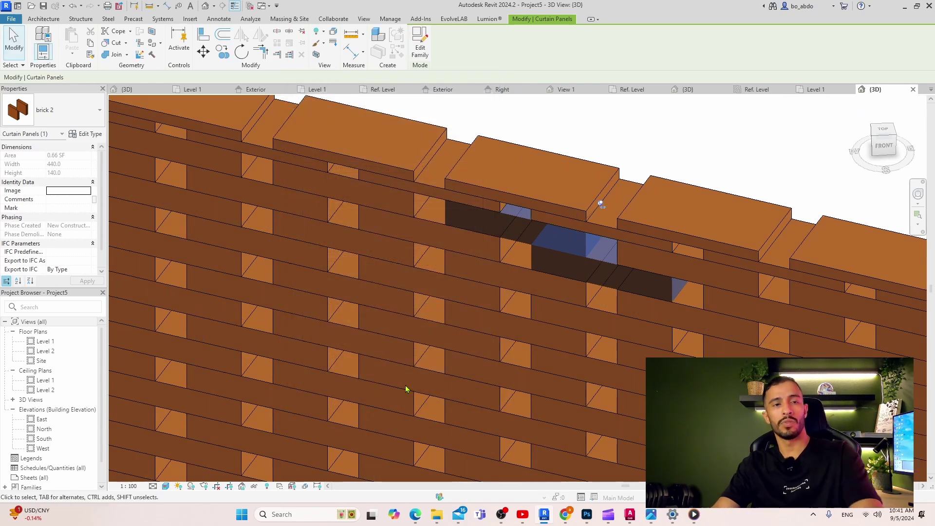
scroll(462, 330, "down", 5)
Orbit and zoom to inspect the straight brick wall and its curved end
mouse_move(461, 330)
middle_mouse_down("shift")
mouse_move(557, 210)
mouse_move(744, 296)
mouse_move(720, 345)
middle_mouse_up("shift")
scroll(557, 211, "down", 3)
scroll(720, 344, "up", 3)
scroll(625, 261, "up", 2)
scroll(626, 261, "down", 3)
middle_click_drag(626, 261, 703, 351, "shift")
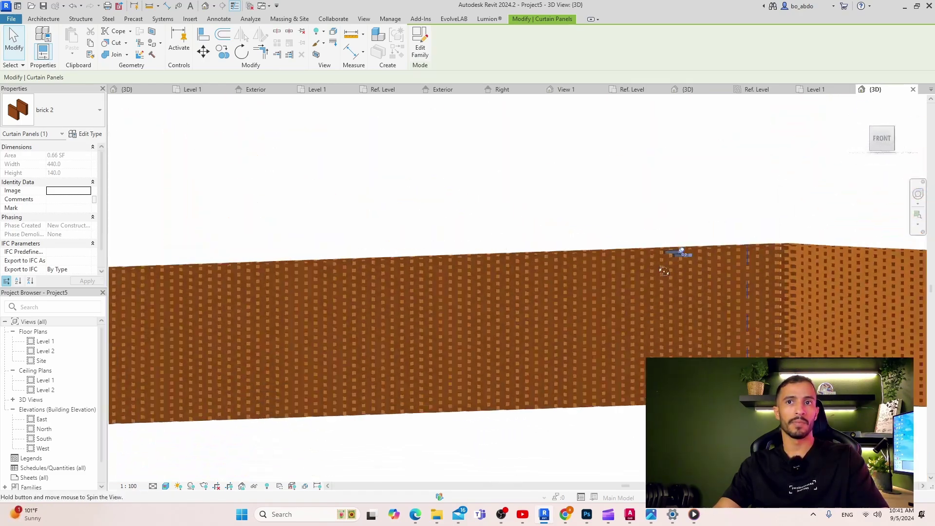
scroll(702, 351, "up", 3)
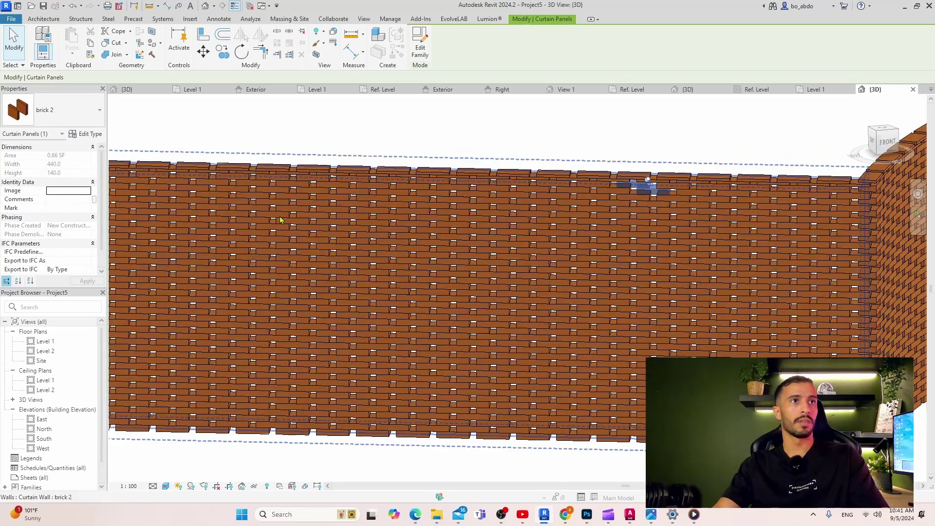
scroll(402, 196, "down", 3)
scroll(519, 195, "up", 3)
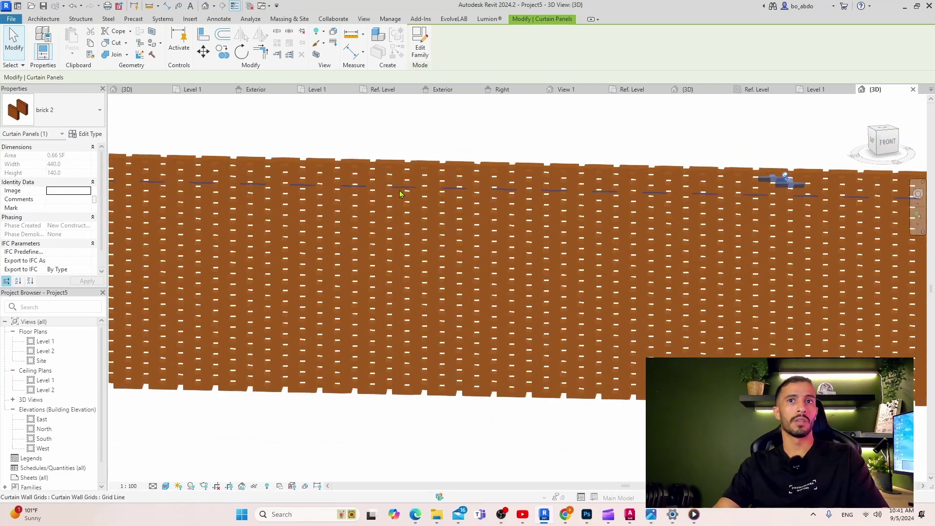
scroll(518, 195, "down", 3)
Orbit around the right end and edge-on view, then show the Architecture tools
mouse_move(518, 195)
middle_mouse_down("shift")
mouse_move(513, 329)
mouse_move(653, 299)
middle_mouse_up("shift")
scroll(591, 233, "up", 3)
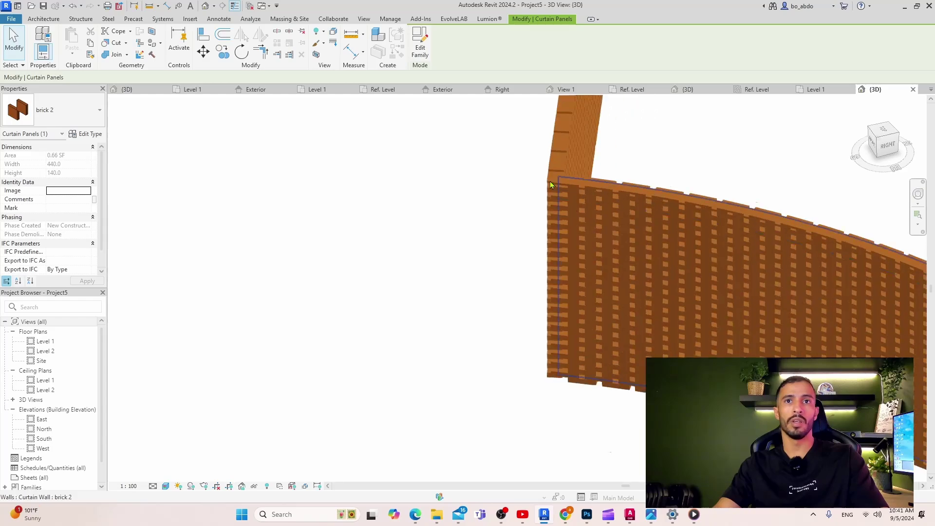
scroll(591, 233, "up", 2)
middle_click_drag(591, 233, 650, 262, "shift")
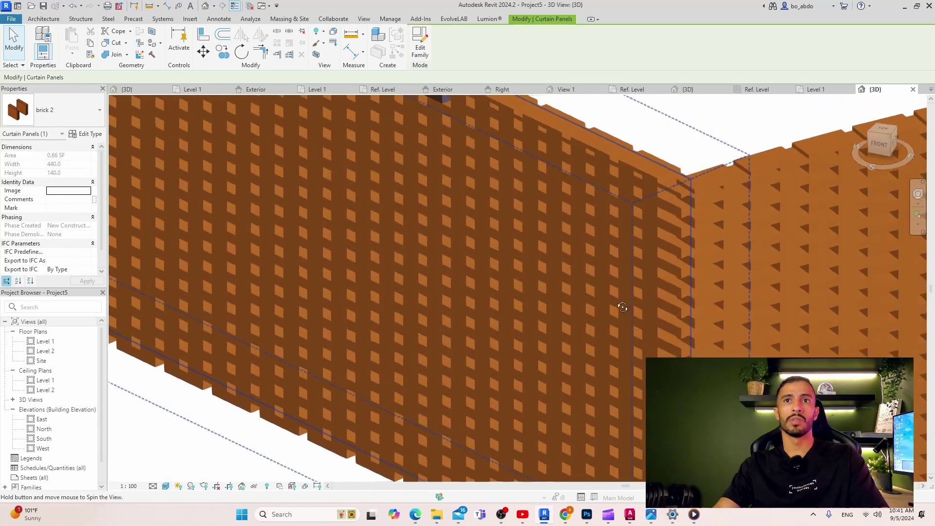
scroll(636, 205, "down", 3)
scroll(605, 215, "down", 3)
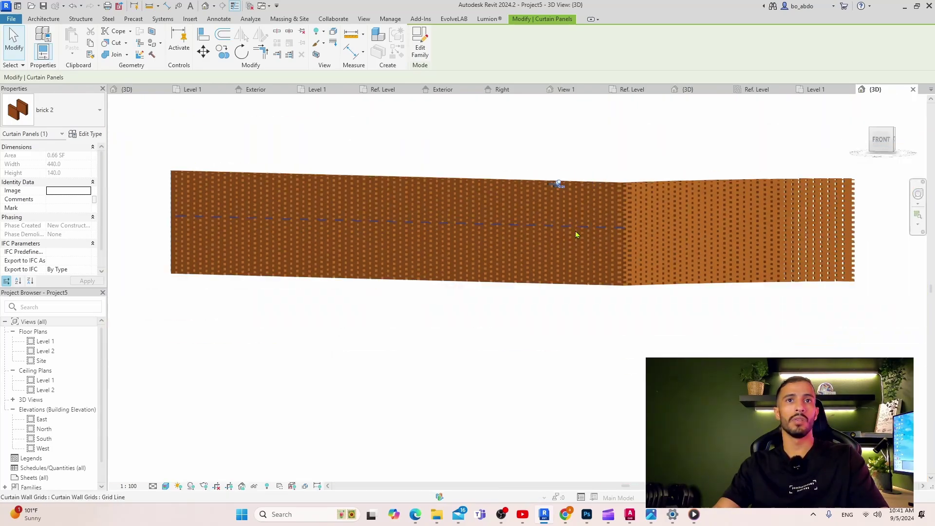
middle_click_drag(505, 306, 351, 396, "shift")
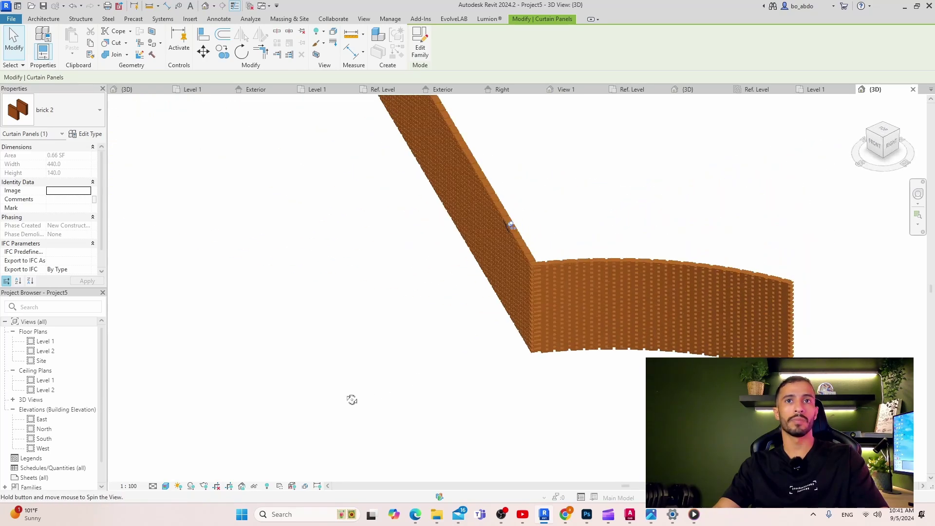
left_click(43, 19)
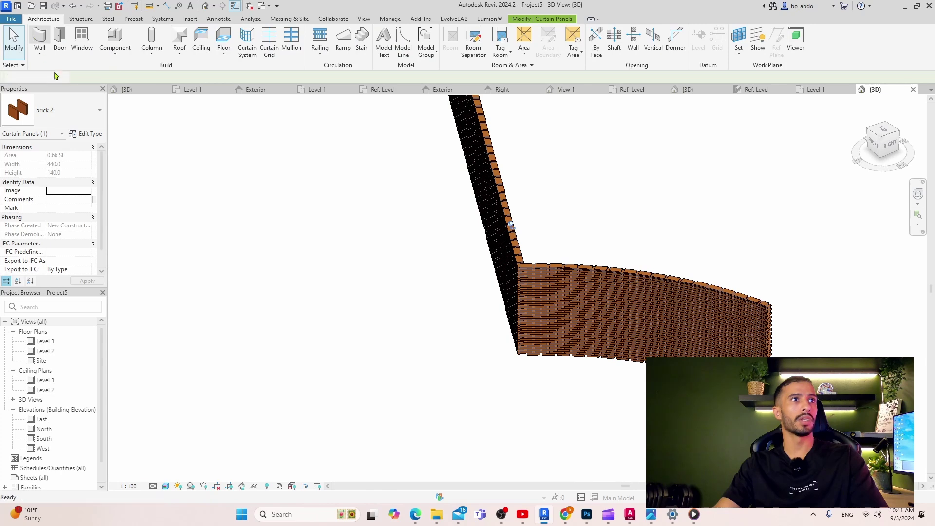
Start the Wall tool (WA) with the Curtain Wall brick 2 type
key("w")
key("a")
left_click(54, 111)
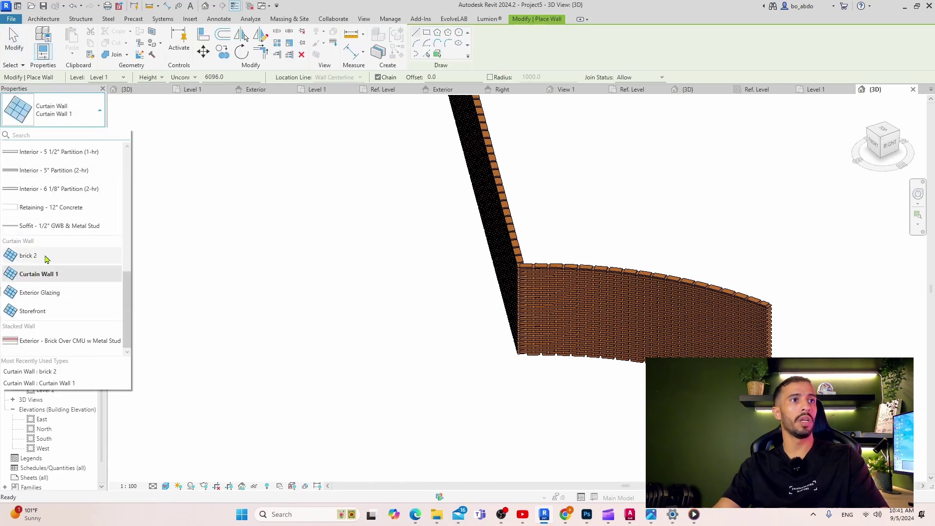
left_click(28, 255)
scroll(486, 311, "down", 3)
middle_click_drag(417, 382, 566, 370, "shift")
Place an arc brick 2 curtain wall by start, end and curvature points, then check it
left_click(477, 379)
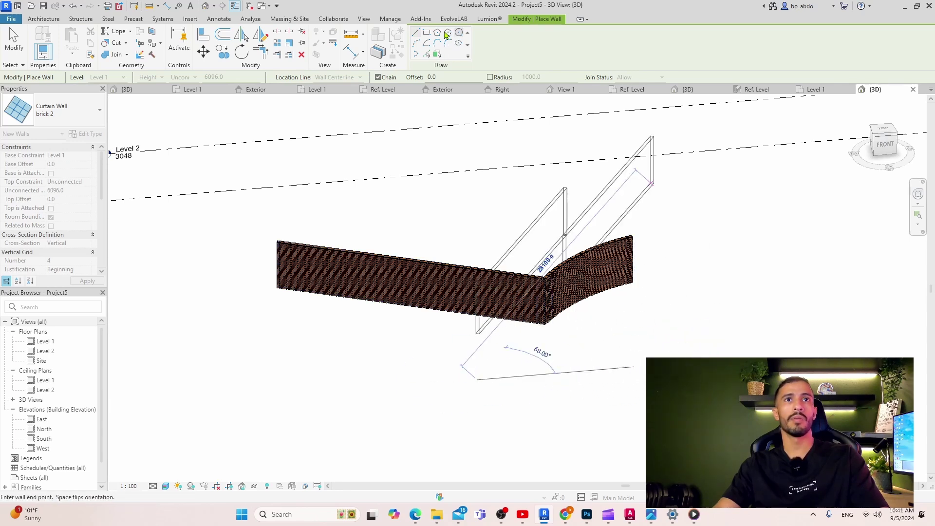
left_click(415, 44)
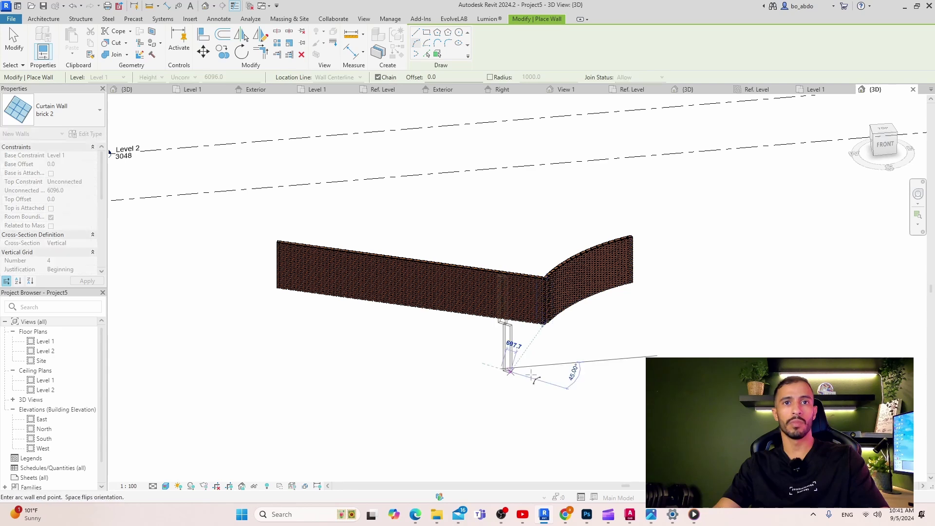
left_click(655, 356)
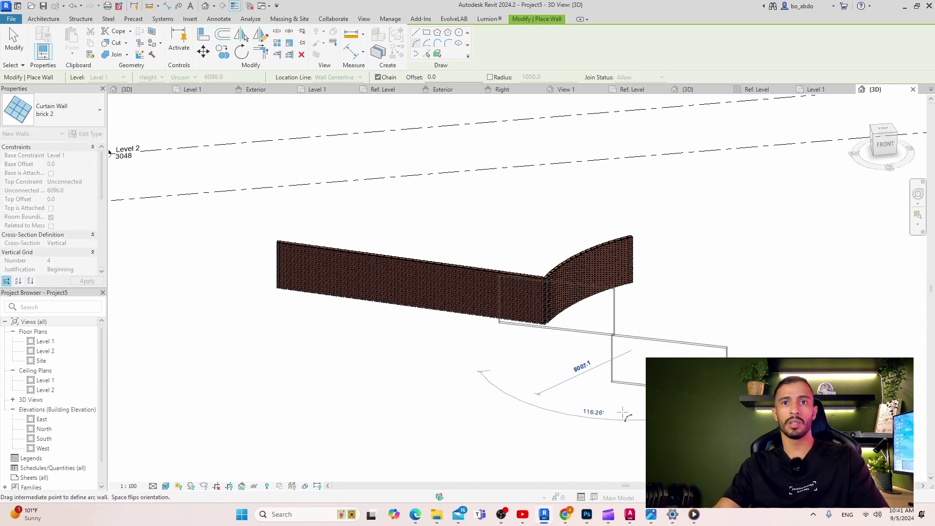
left_click(479, 369)
middle_click_drag(480, 369, 555, 331, "shift")
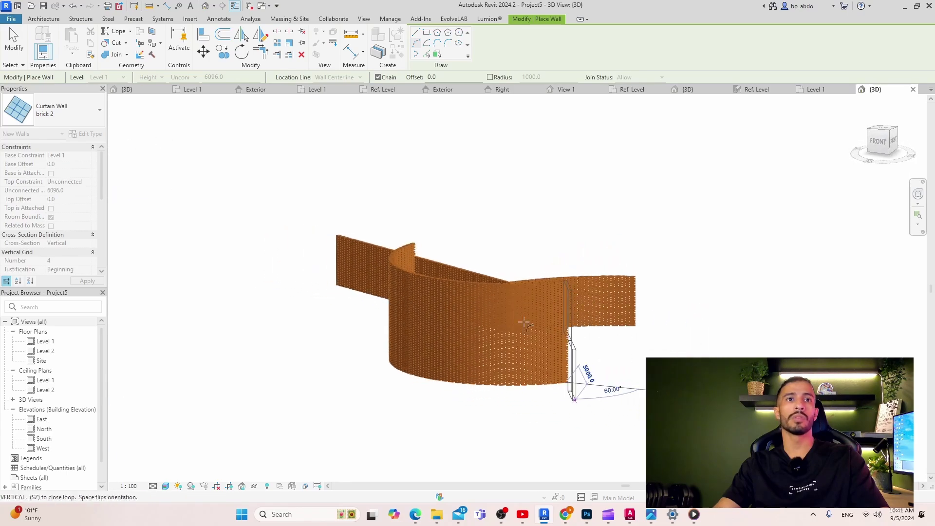
scroll(555, 331, "up", 6)
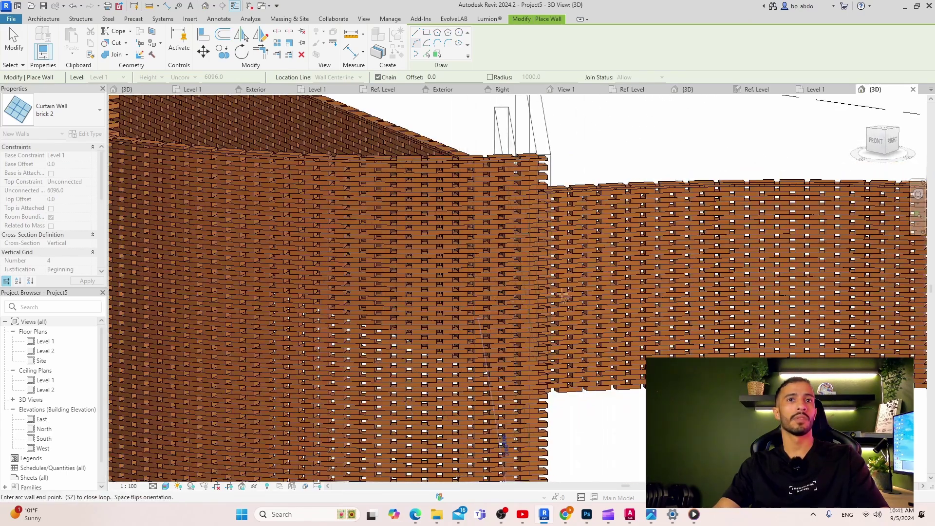
mouse_move(555, 331)
middle_mouse_down("shift")
mouse_move(738, 342)
mouse_move(509, 225)
middle_mouse_up("shift")
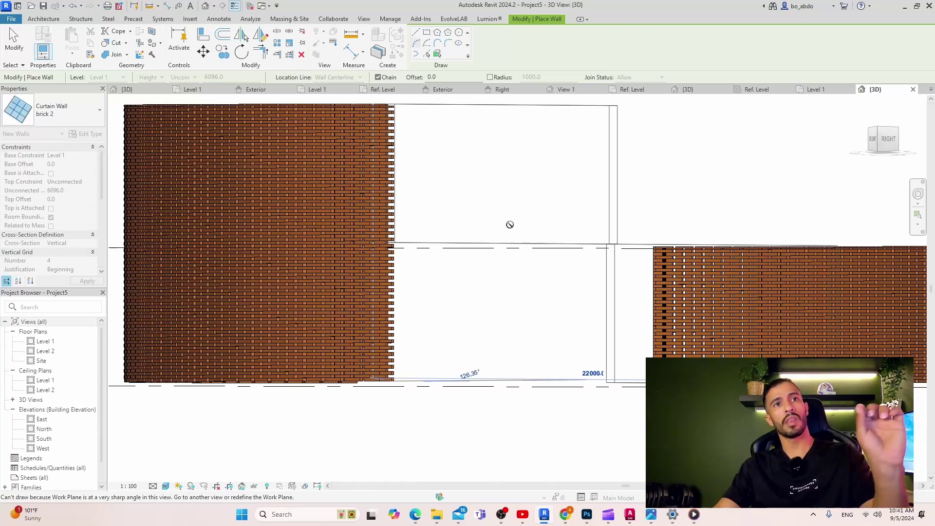